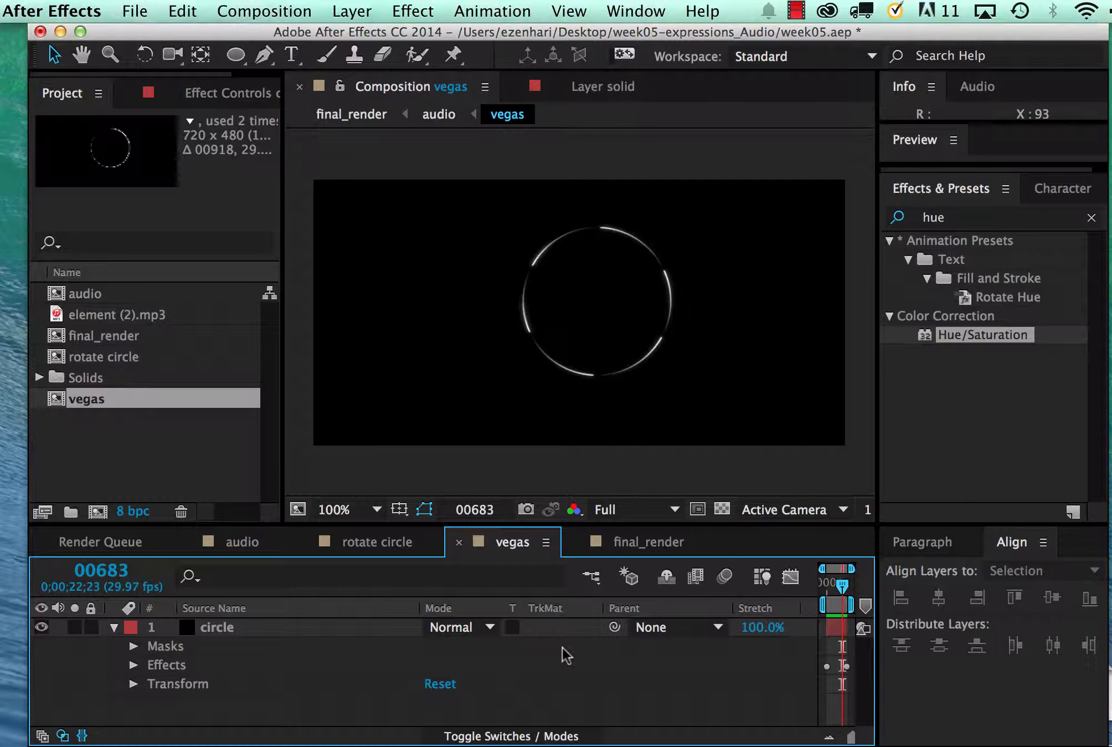
Hide the Mode and TrkMat columns and collapse the circle layer's properties in the vegas composition
left_click(62, 735)
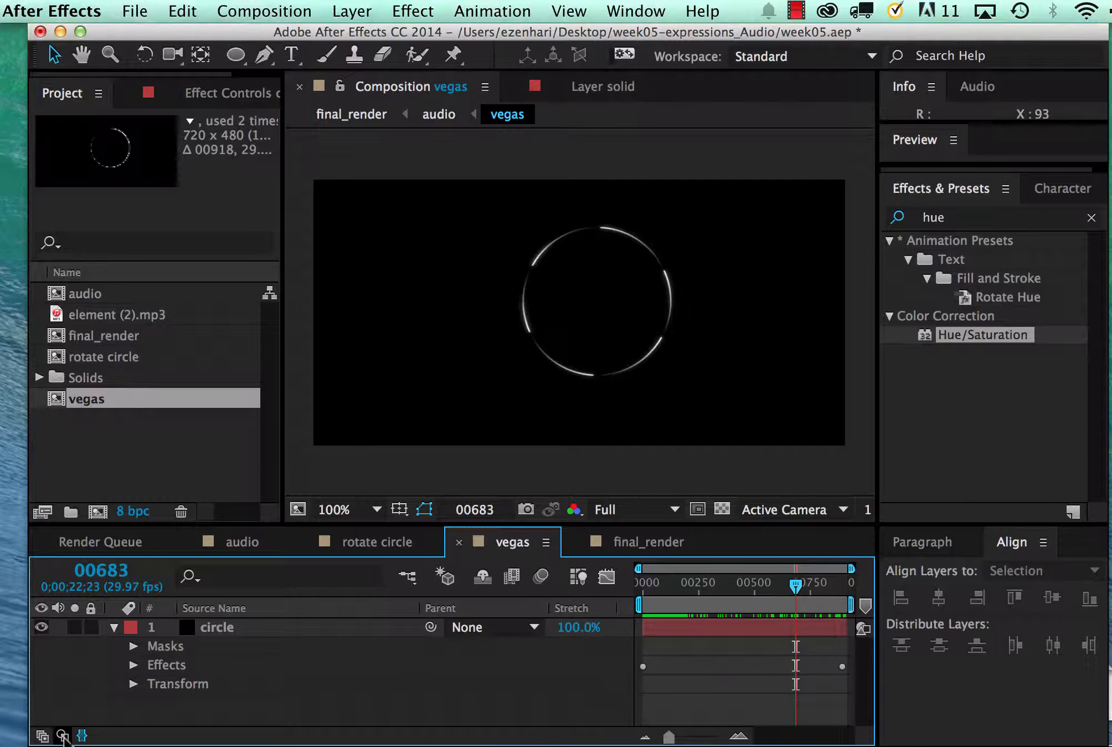
left_click(187, 630)
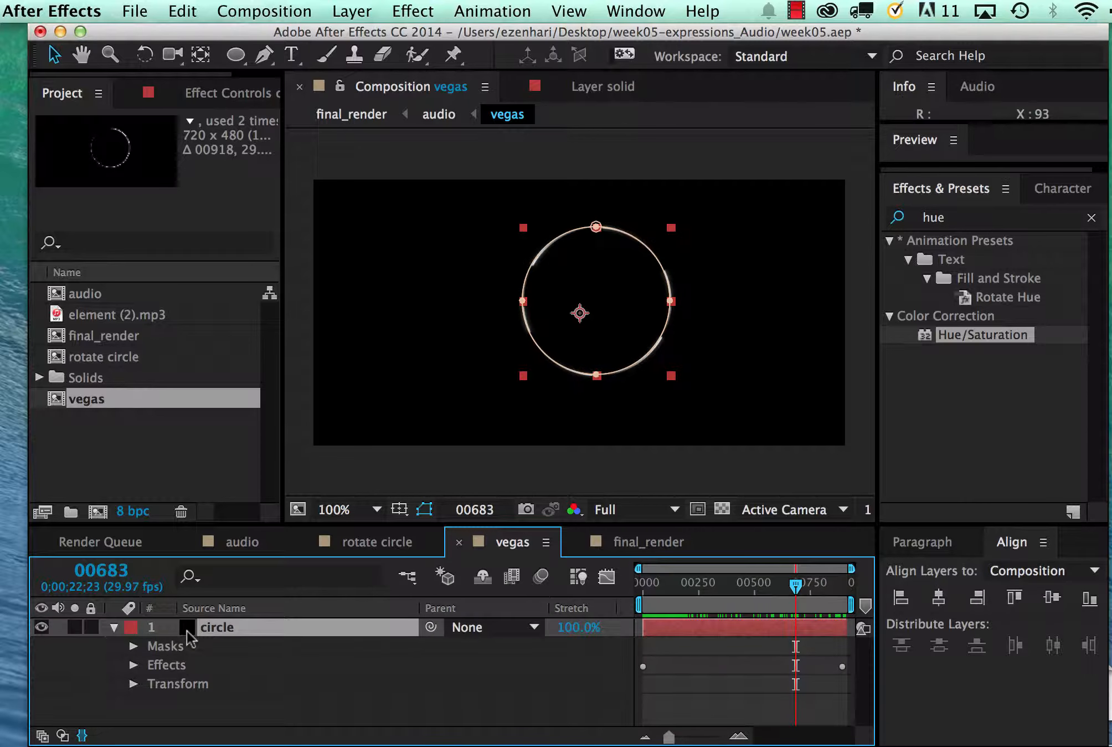
left_click(113, 627)
left_click(339, 465)
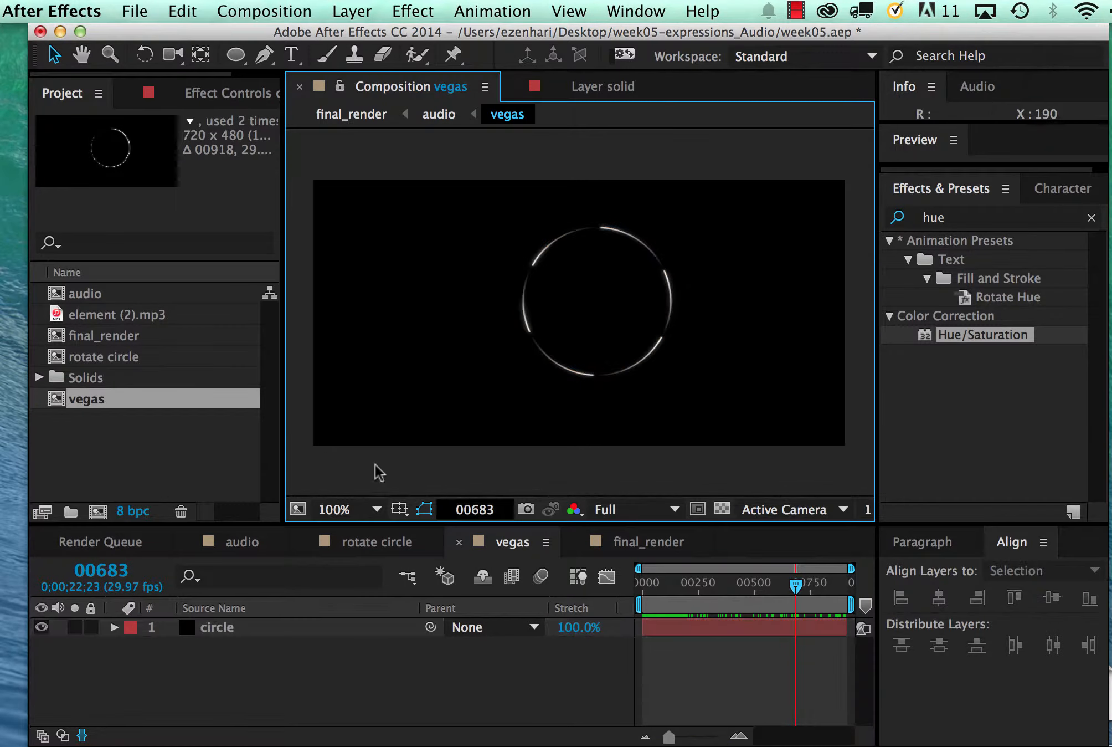
Duplicate the circle layer at frame 0 and scale the copy down into a smaller ring inside the original
left_click_drag(795, 585, 637, 595)
left_click(215, 629)
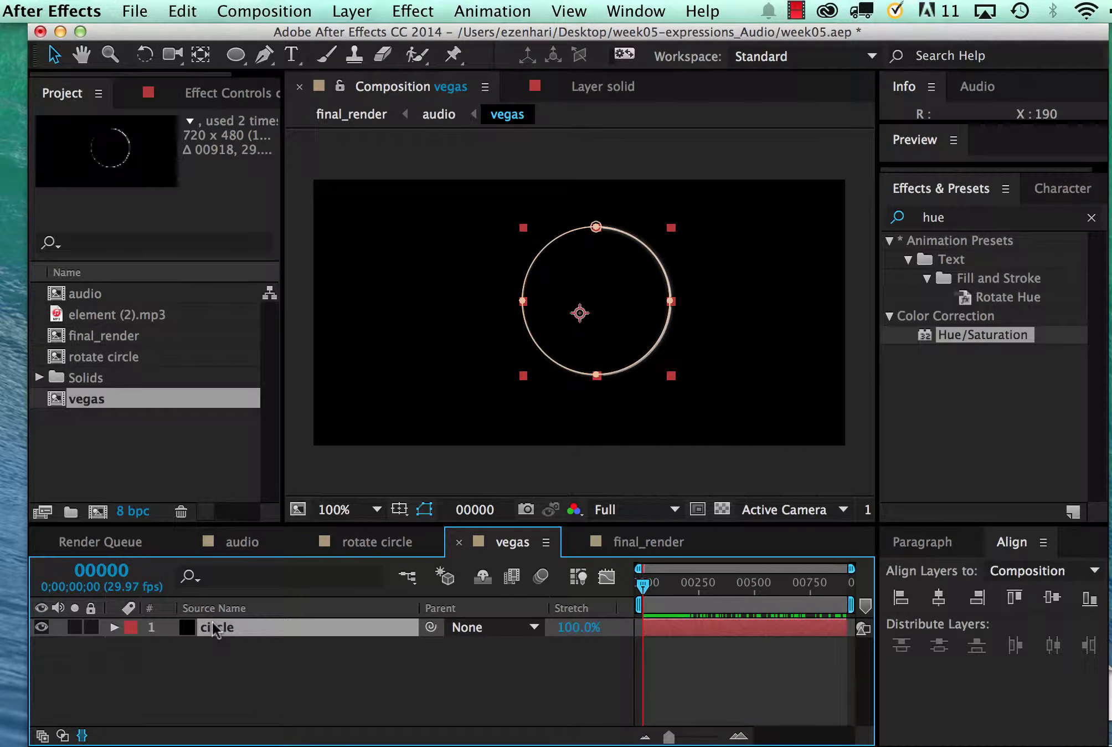
key("super+d")
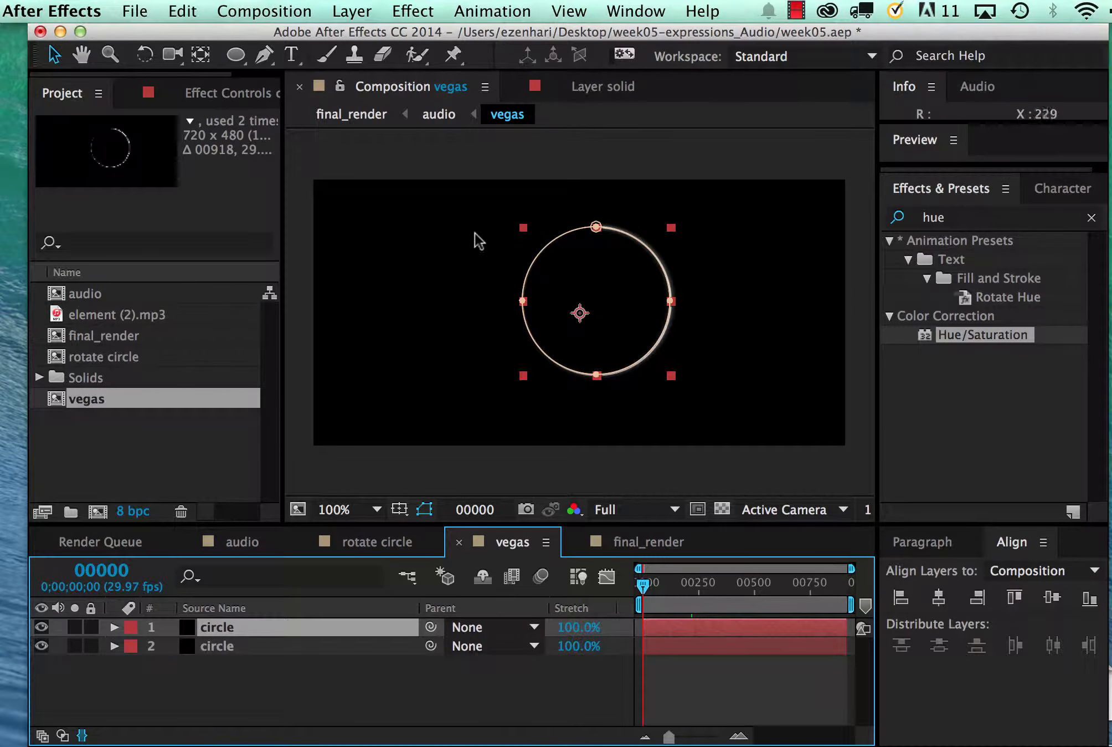
left_click_drag(521, 230, 536, 250)
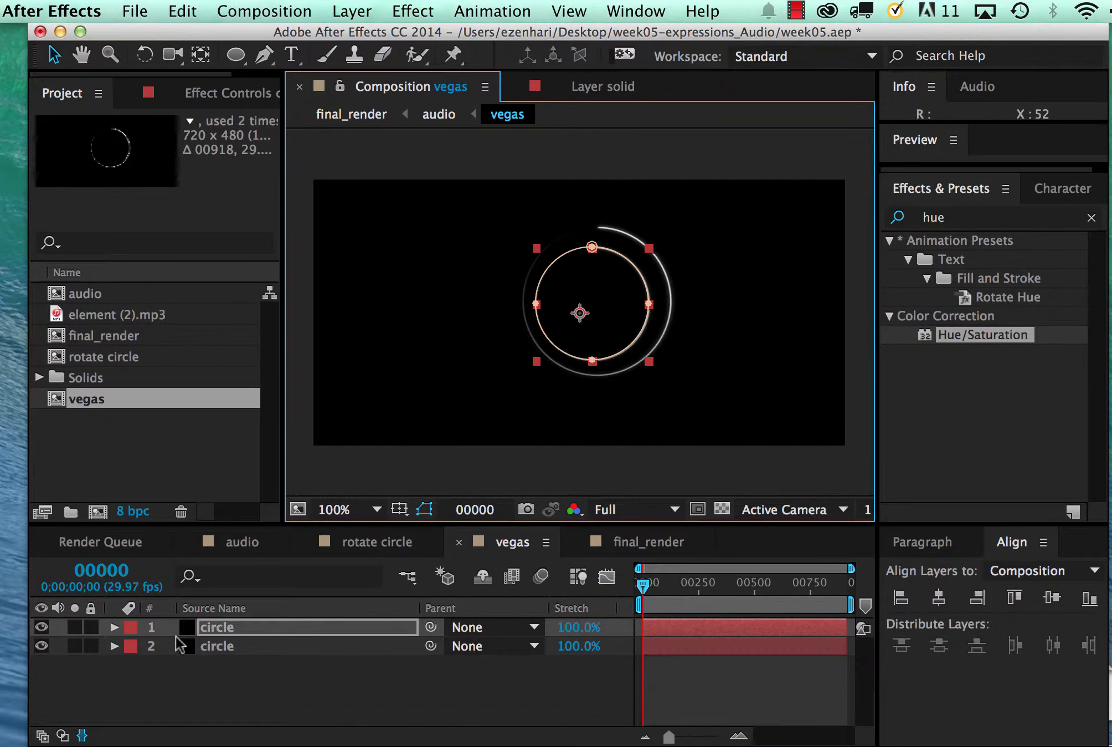
Duplicate the smaller ring's layer and scale that copy down into a third, innermost ring
left_click(185, 625)
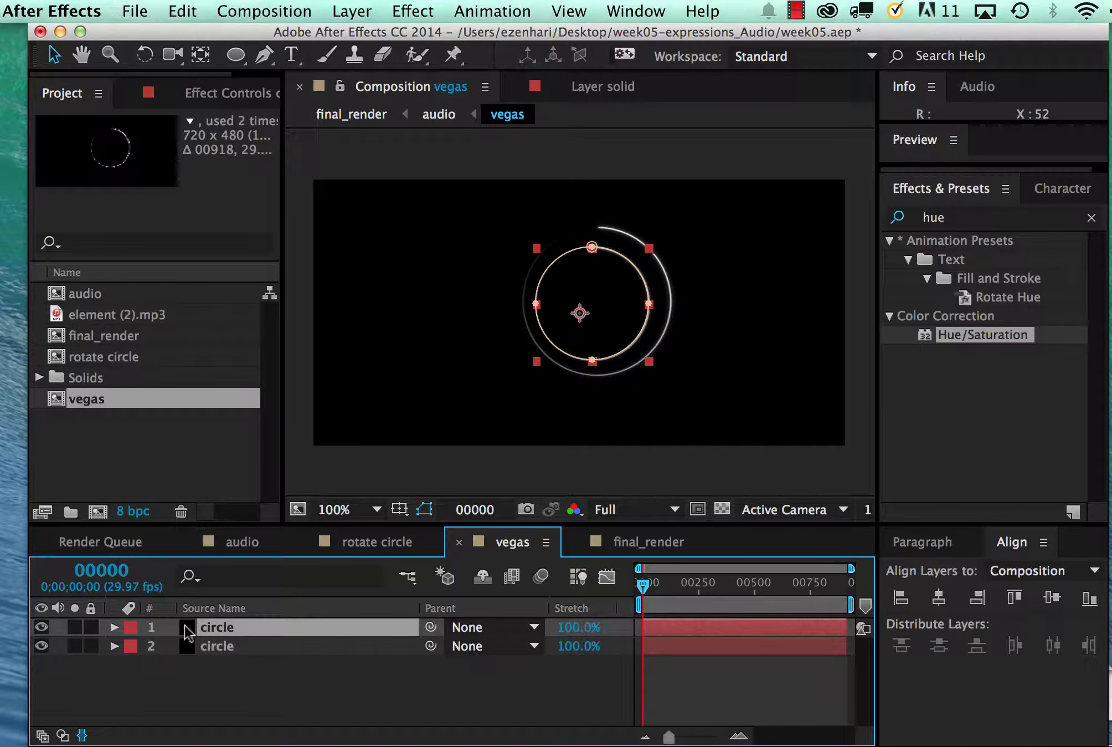
key("super+d")
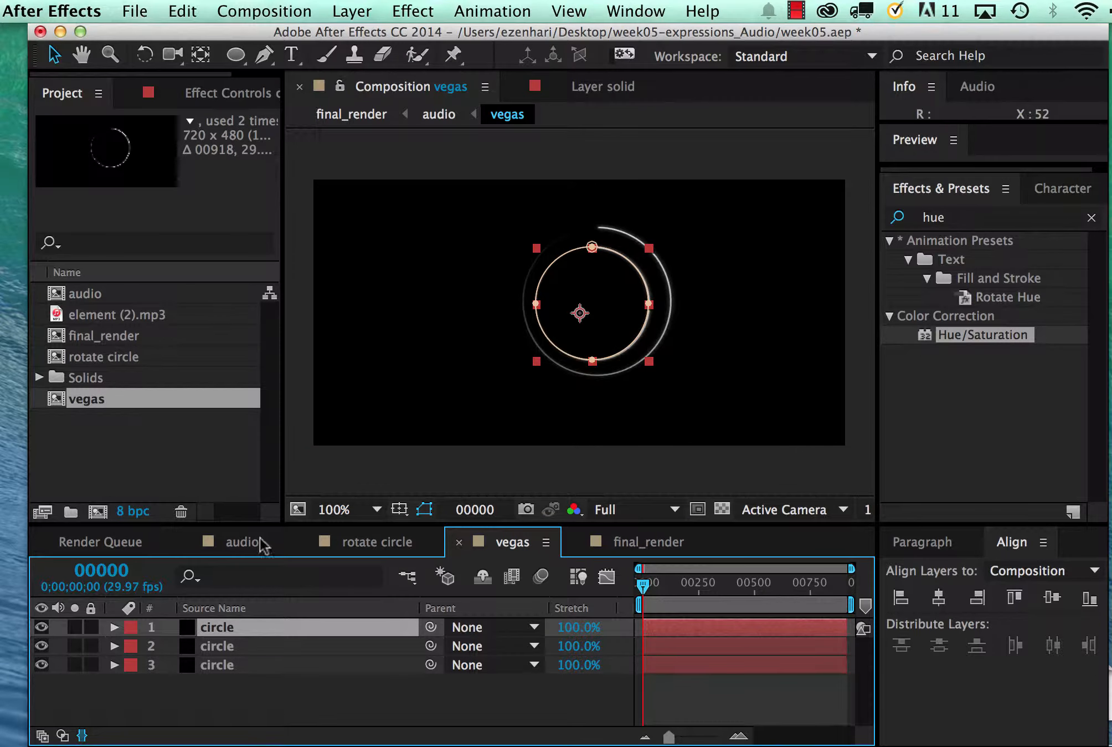
left_click(538, 252)
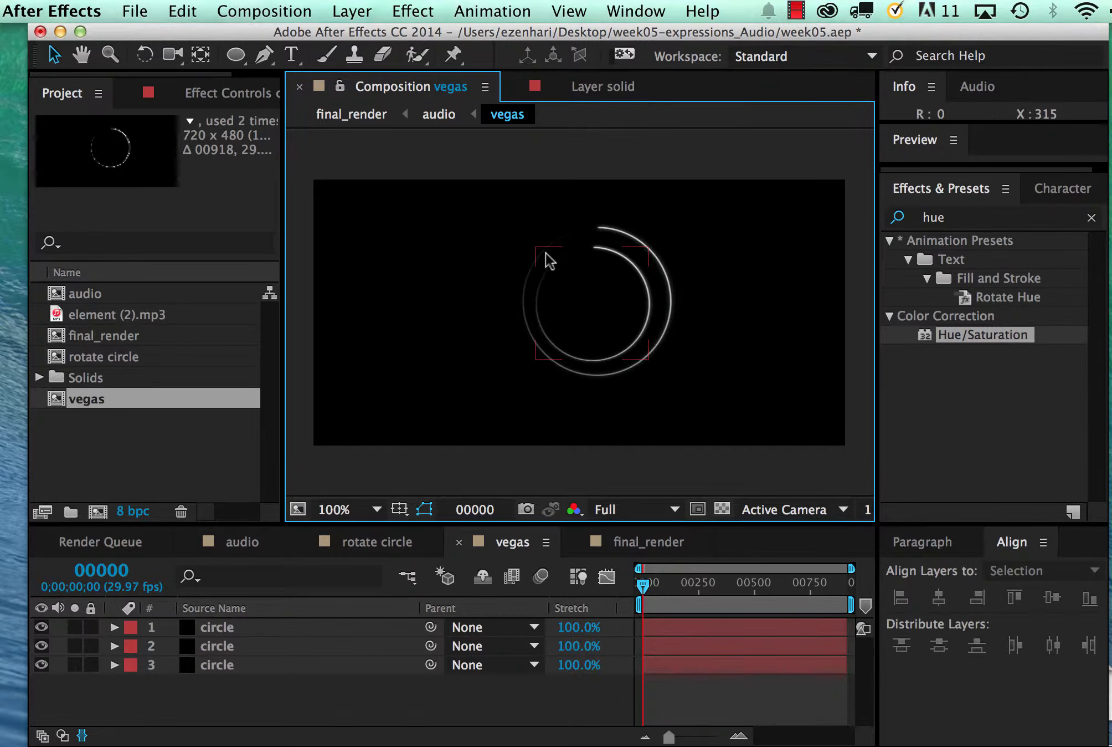
left_click(545, 253)
left_click_drag(538, 250, 552, 267)
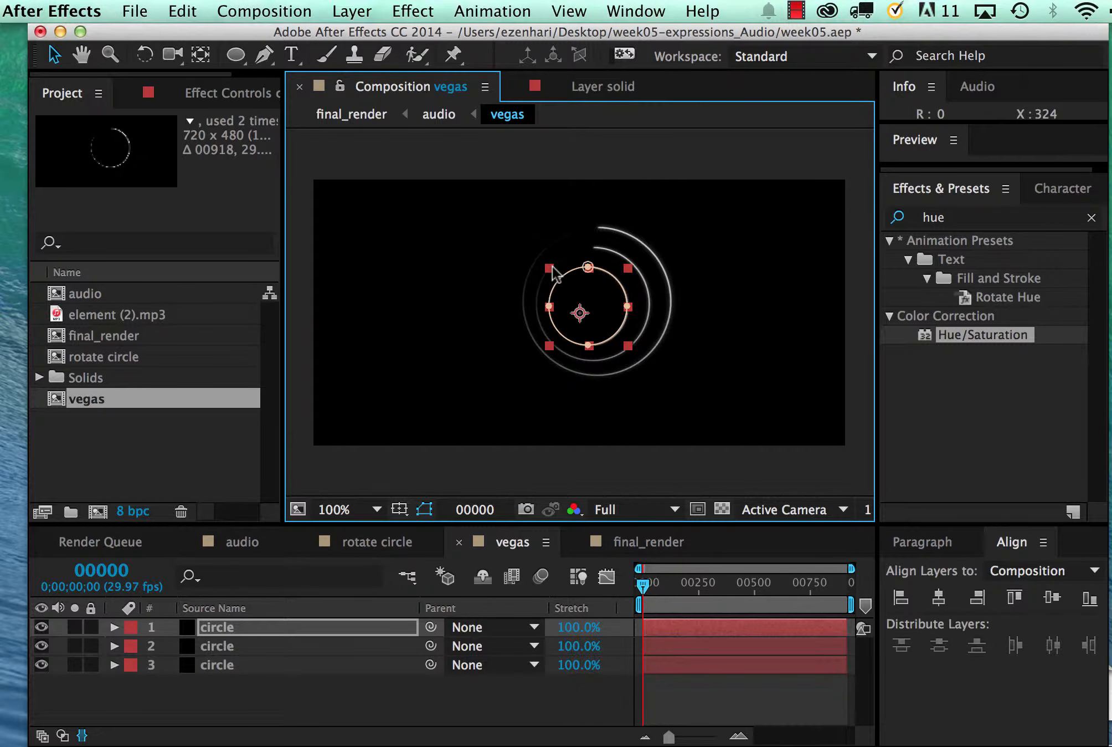
left_click(561, 334)
left_click(565, 372)
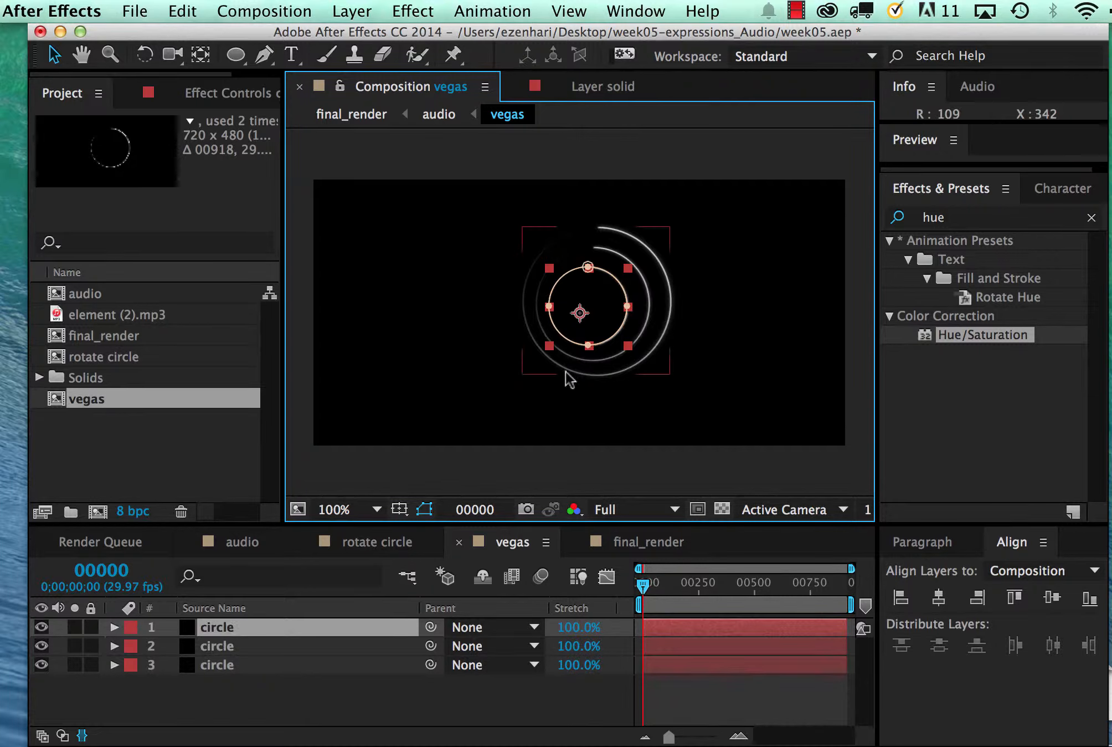
Duplicate the original outermost circle layer
left_click(660, 270)
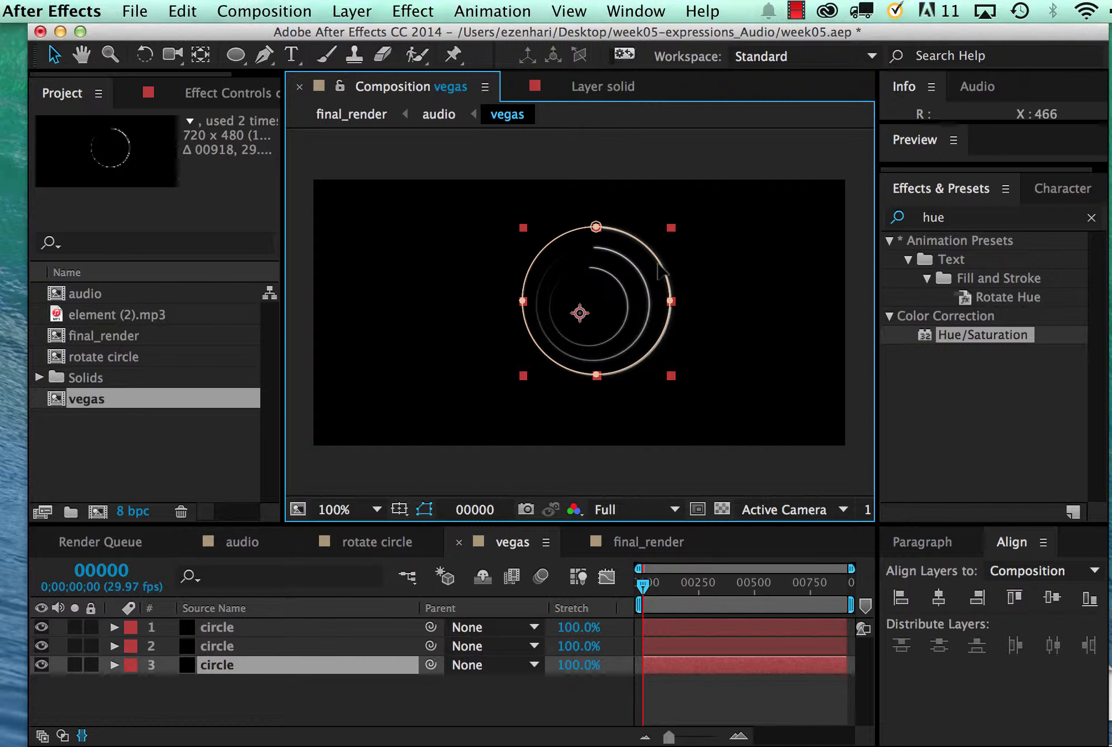
key("super+d")
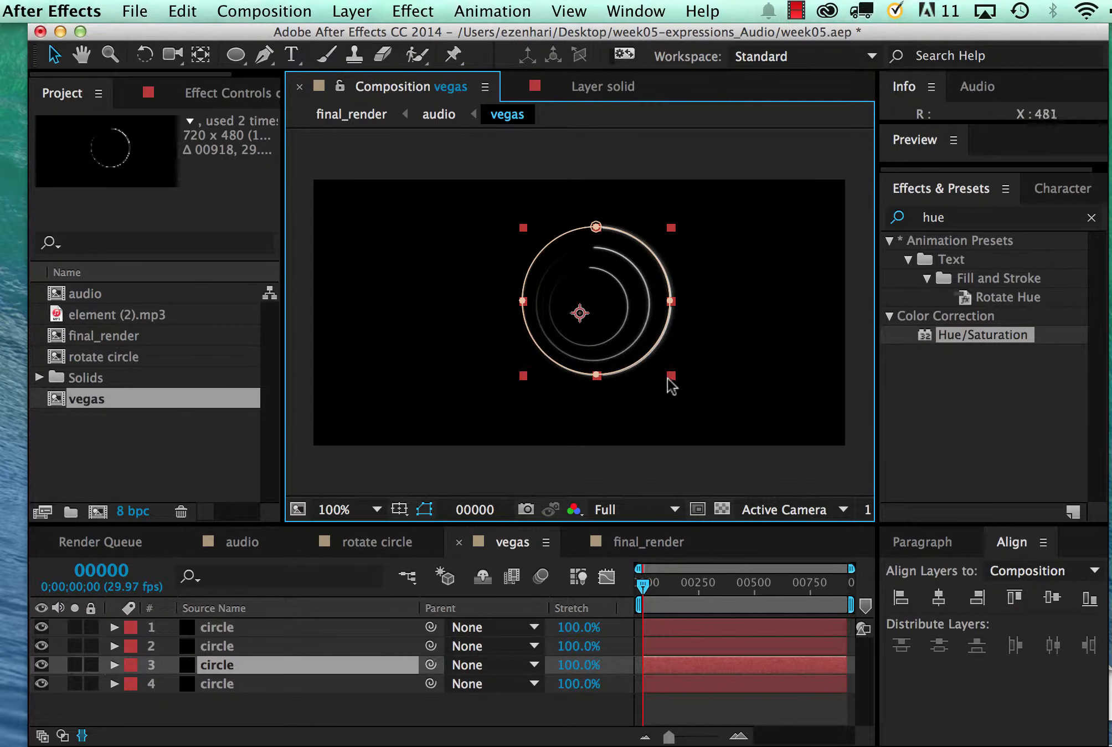
left_click_drag(671, 377, 643, 348)
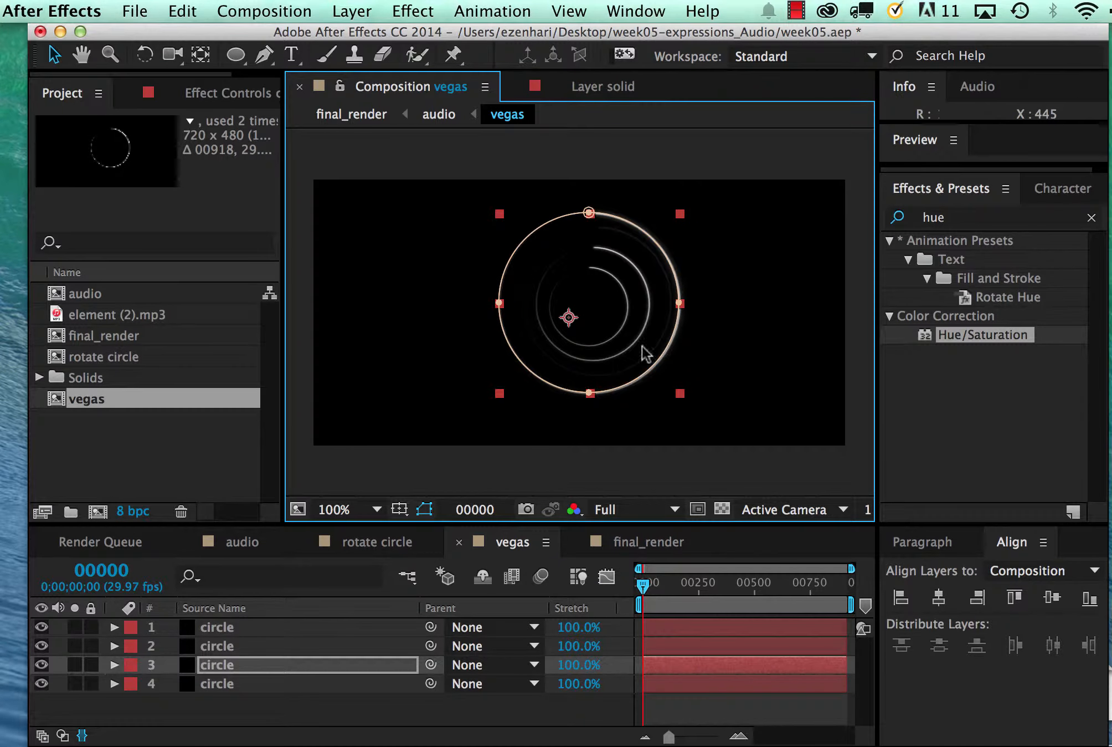
key("super+z")
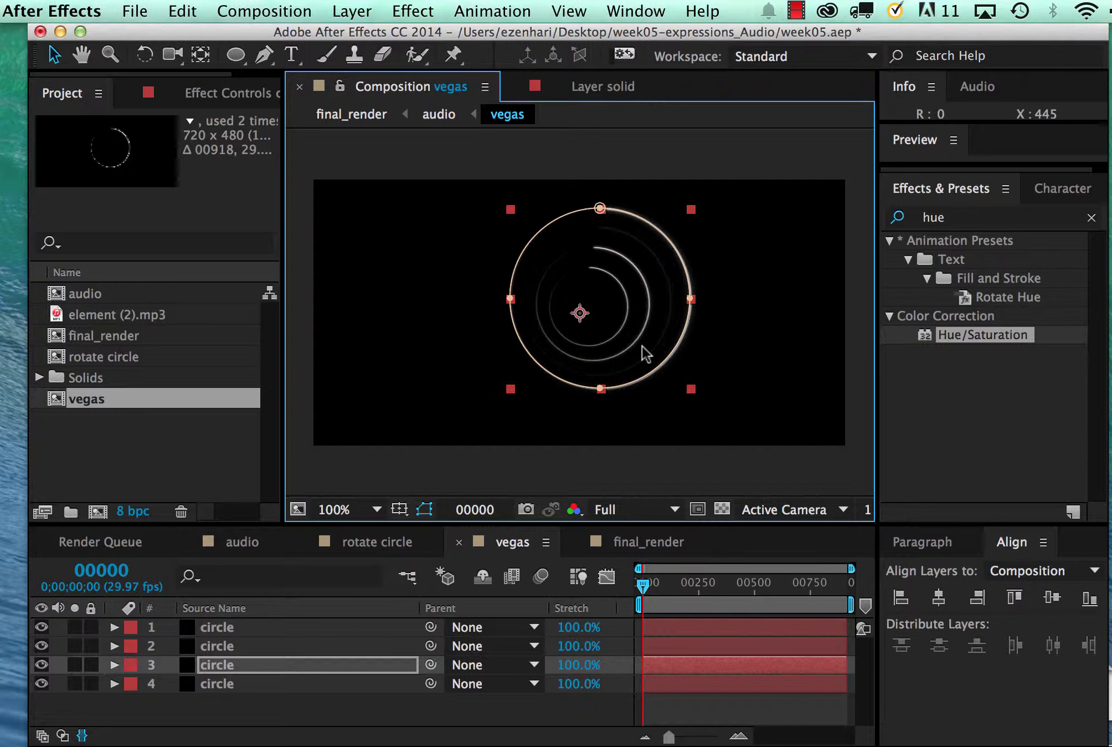
key("super+z")
key("z")
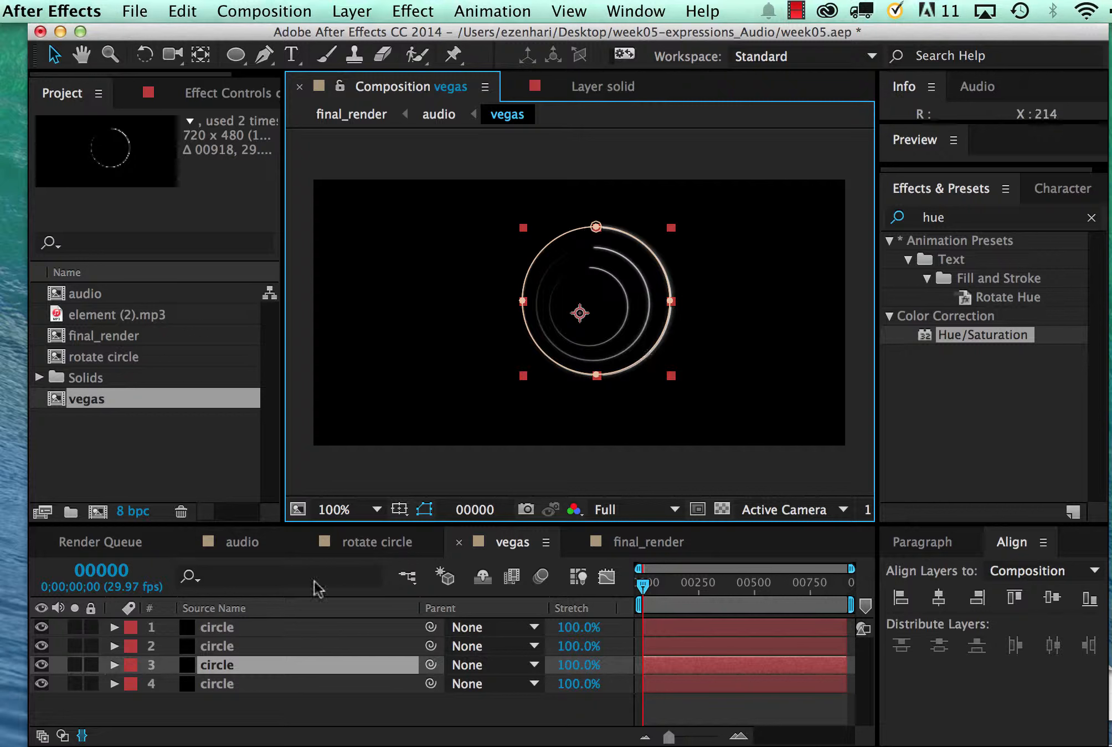
Toggle the visibility of circle layers 1, 2 and 3 off and on to identify which ring each one holds
left_click(42, 627)
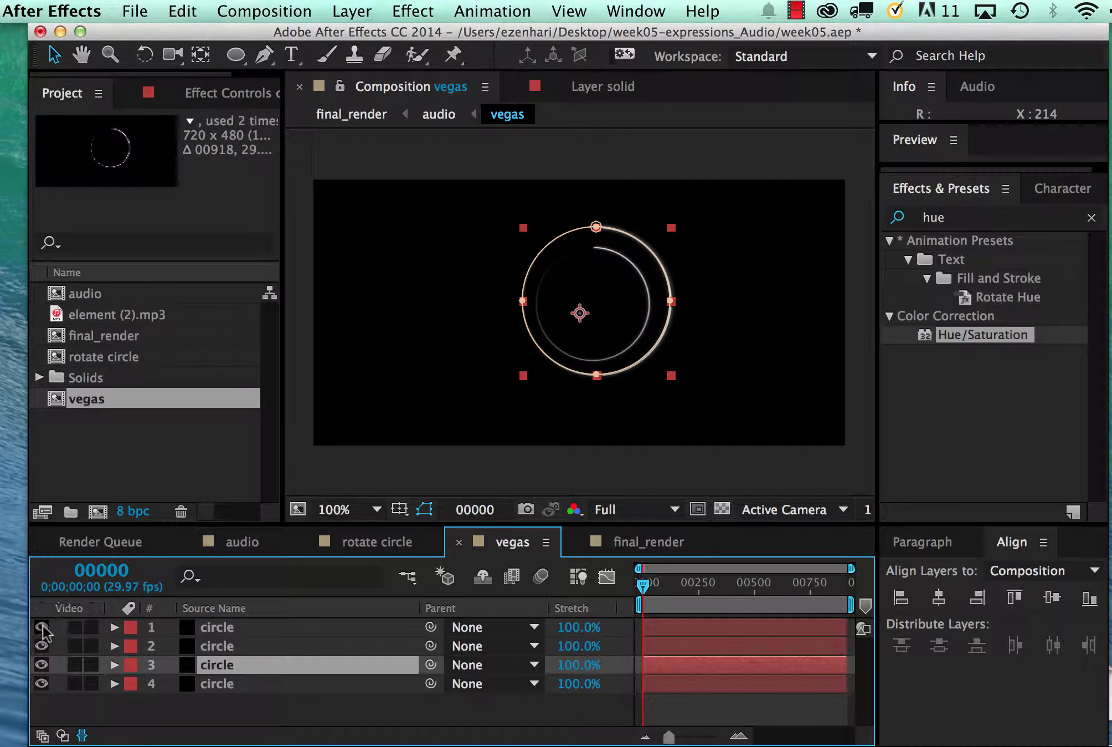
left_click(42, 627)
left_click(42, 646)
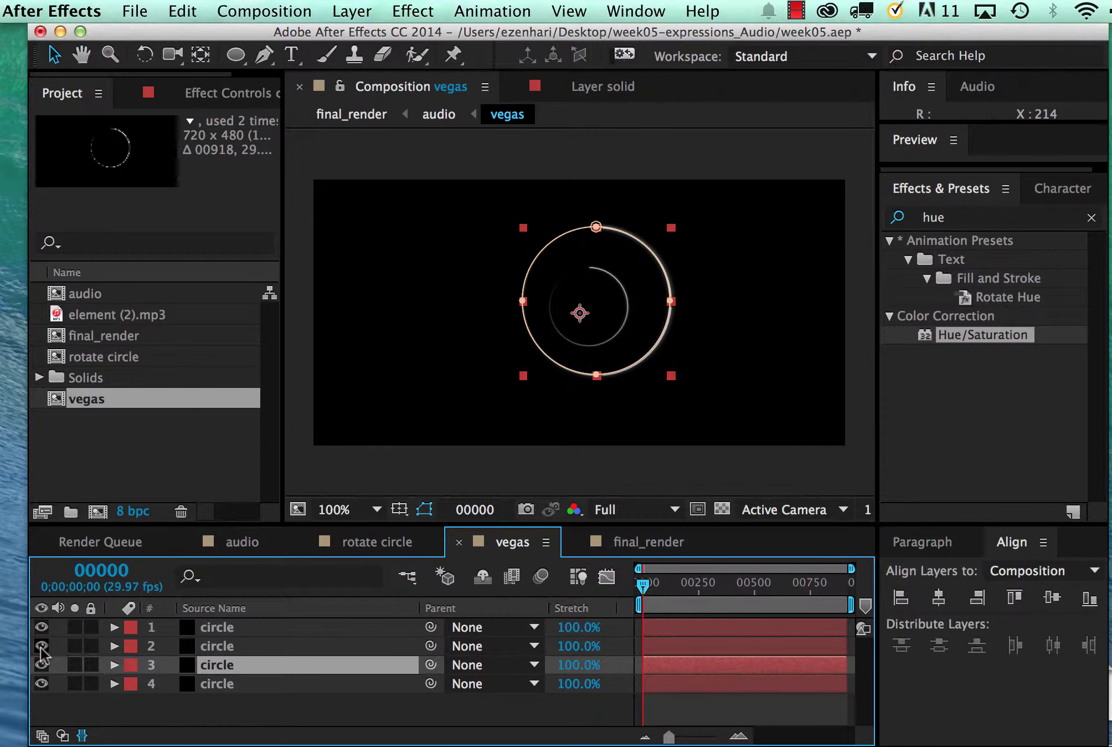
left_click(42, 646)
left_click(42, 664)
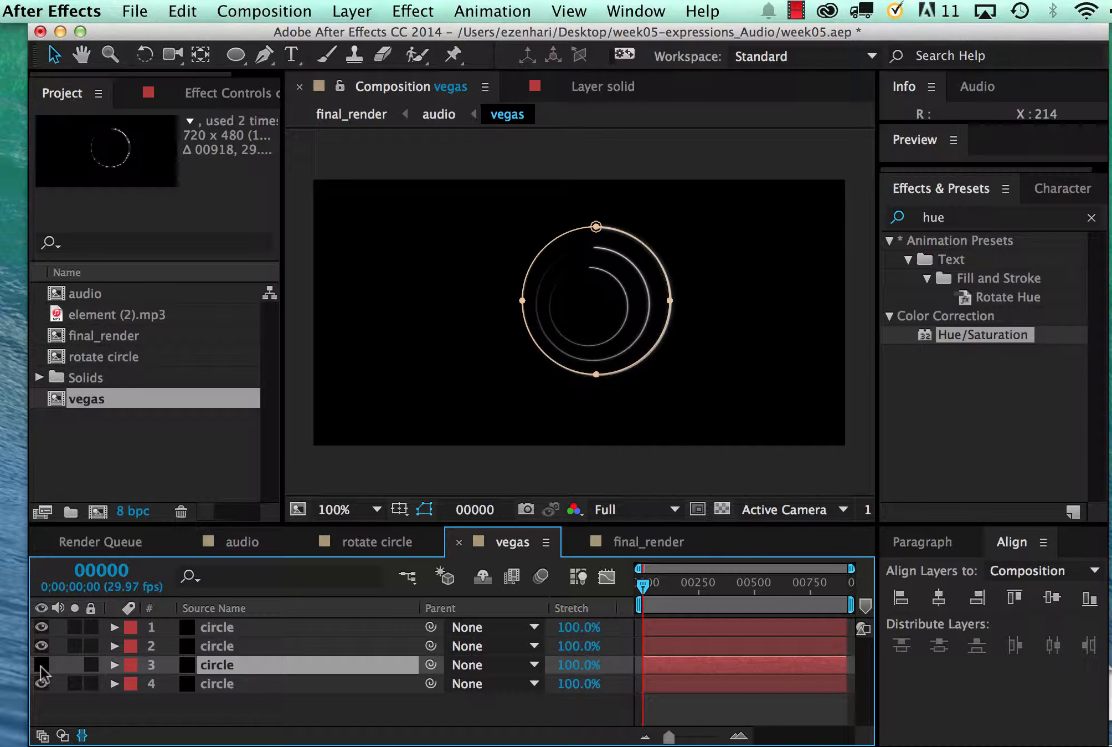
left_click(42, 664)
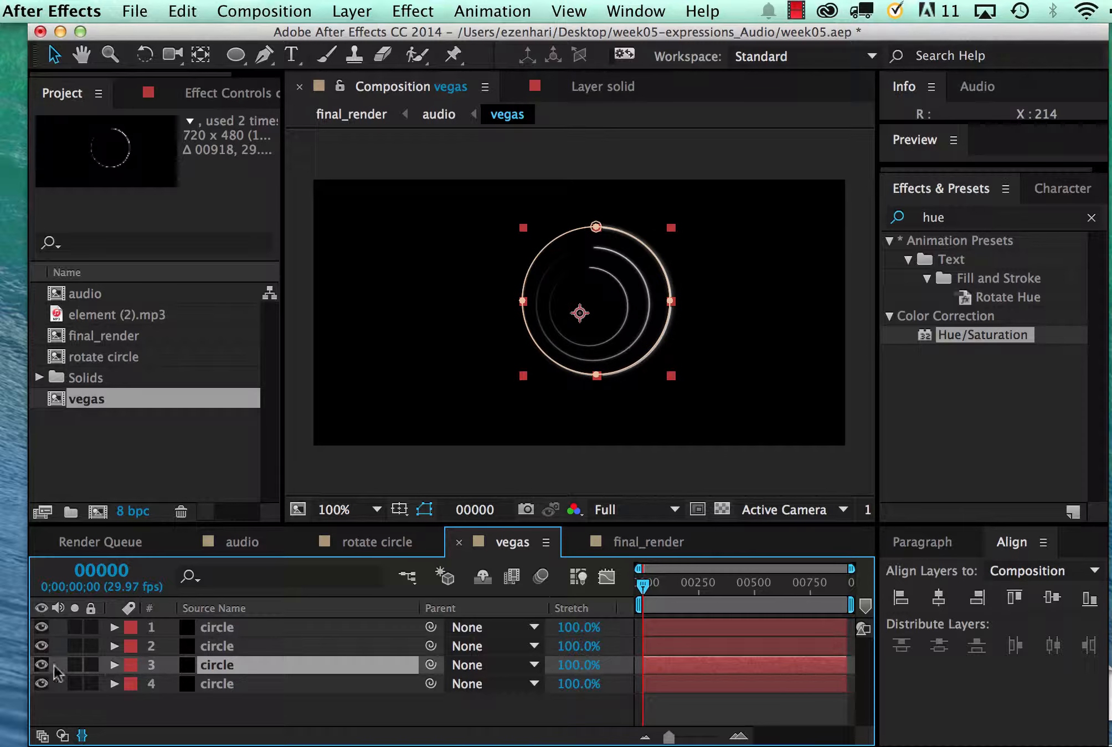
Enlarge the duplicated circle on layer 3 into a new ring surrounding the original, checking it against layer 4
left_click_drag(670, 376, 644, 368)
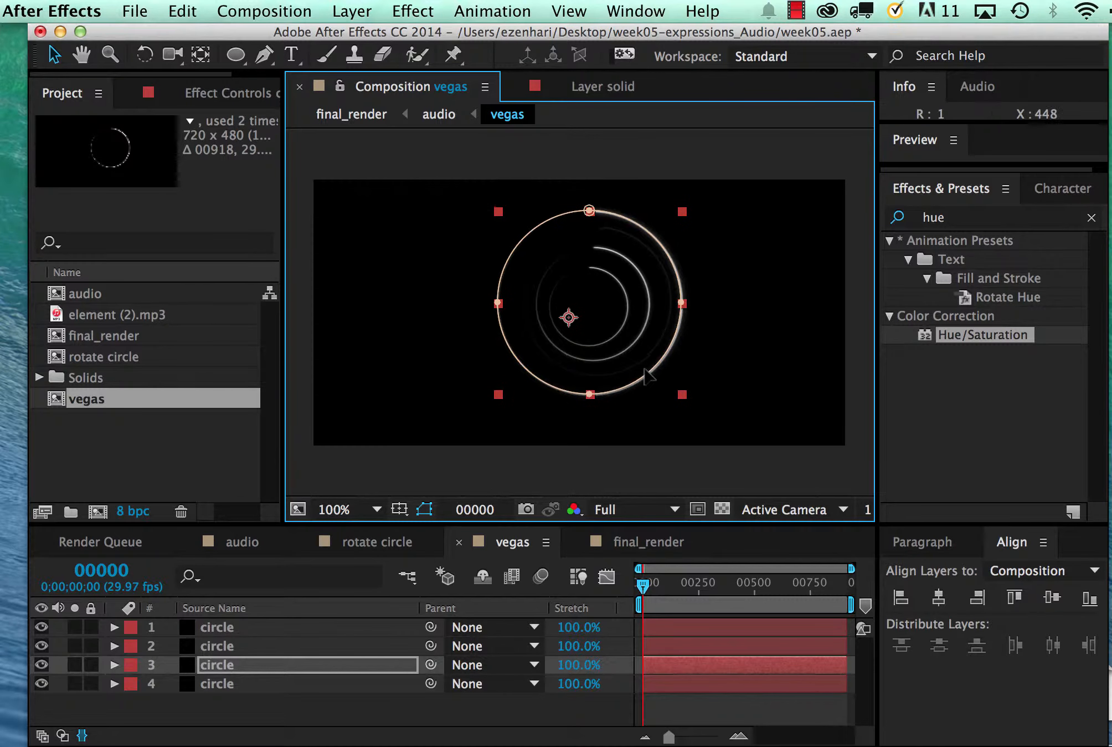
left_click(42, 684)
left_click(42, 683)
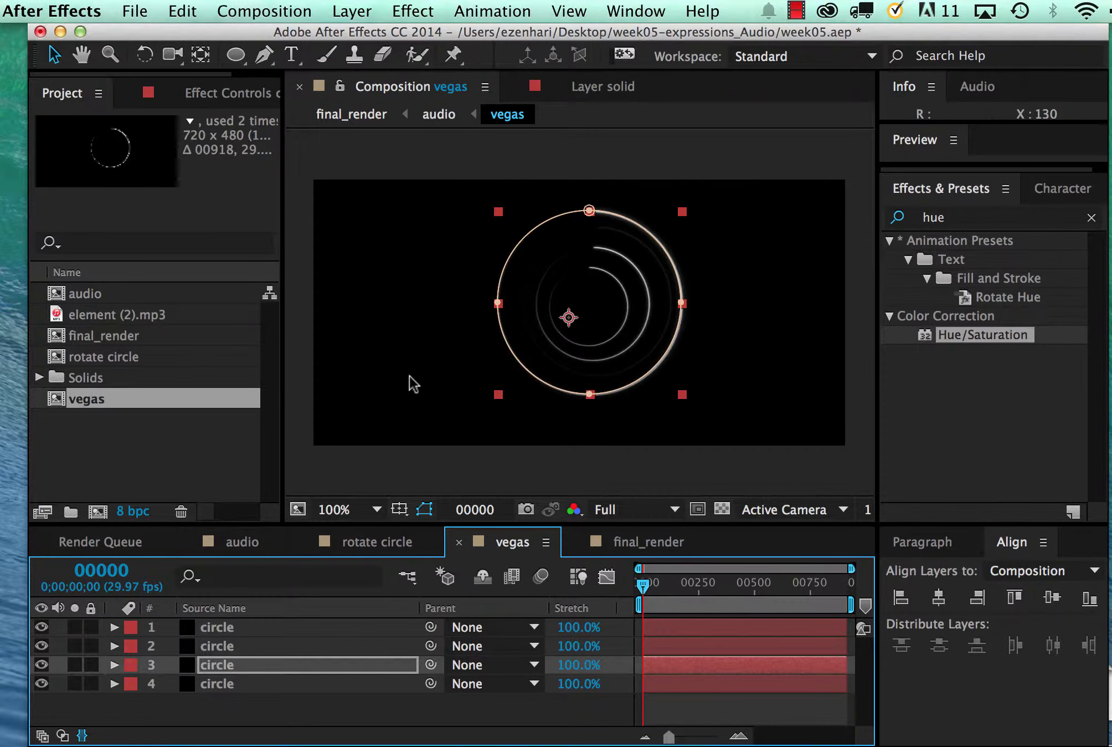
left_click(193, 662)
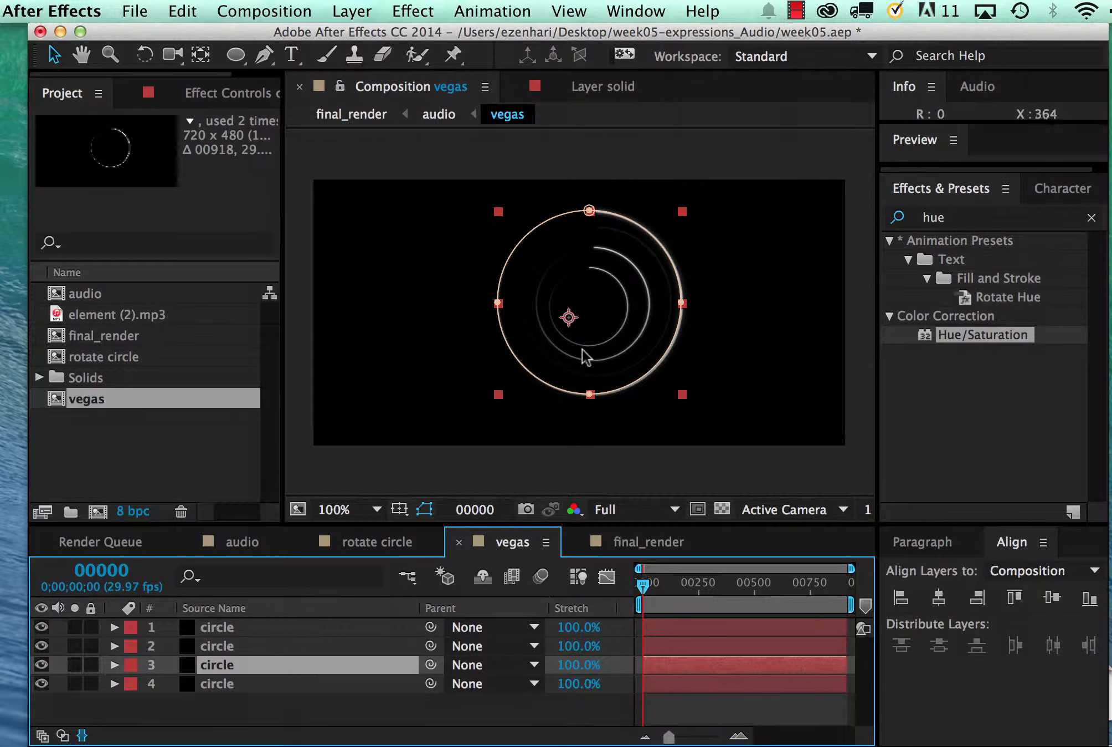
left_click_drag(681, 395, 682, 401)
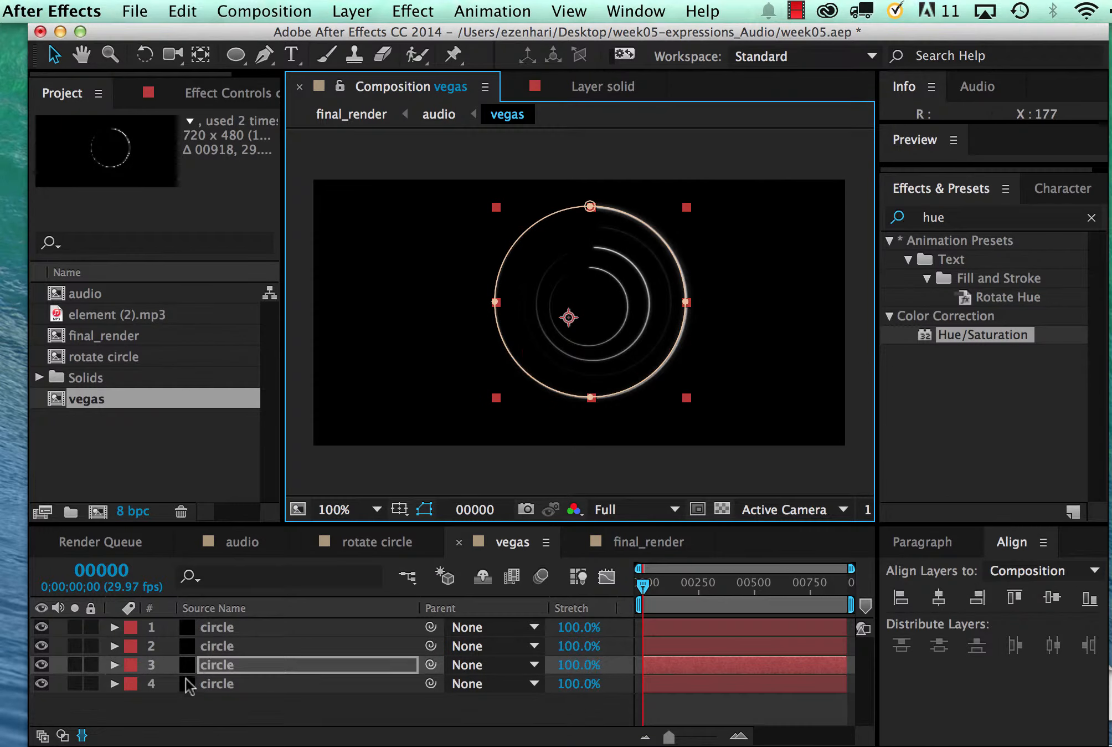
Duplicate the largest ring's layer and try to enlarge the copy's circular mask
key("super+d")
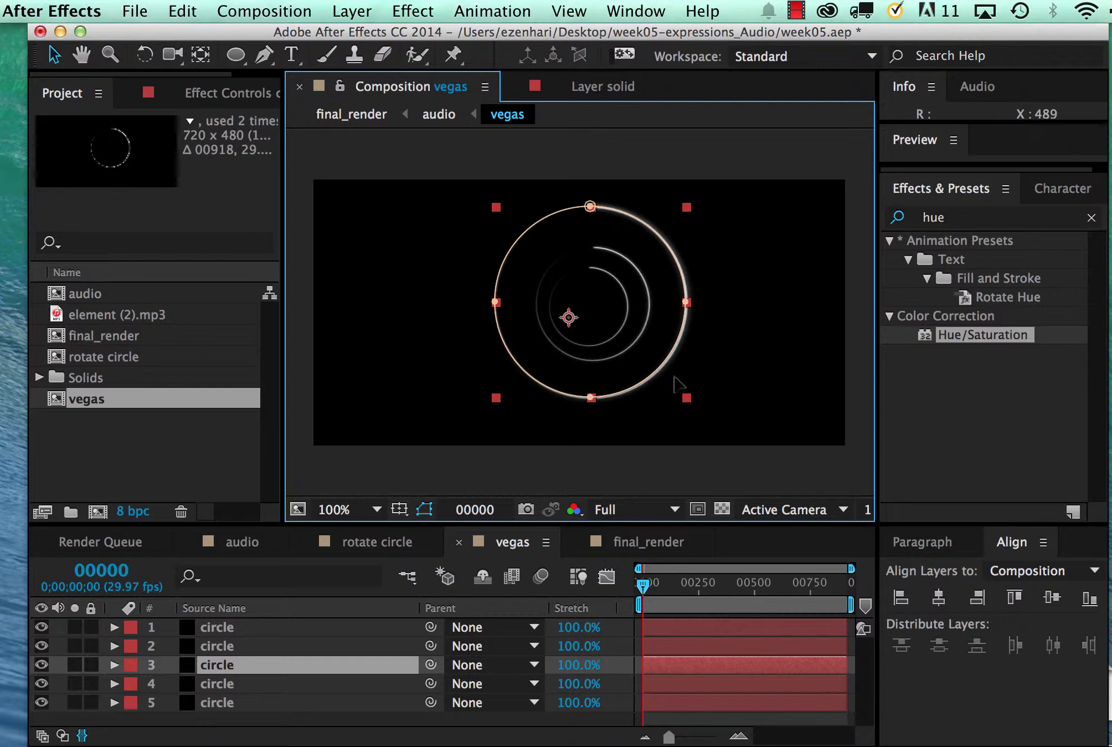
key("Return")
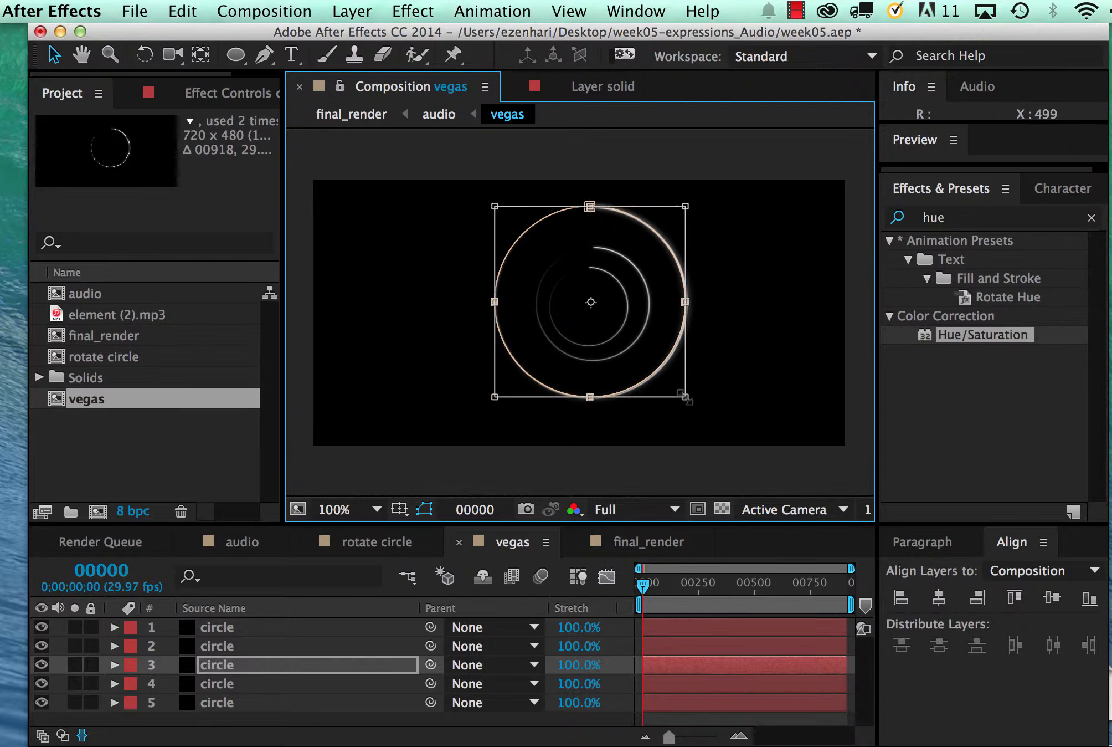
left_click_drag(686, 397, 696, 411)
key("super+z")
Show the layer mode columns and set the blending mode of circle layers 1 to 4 to Screen
left_click(62, 736)
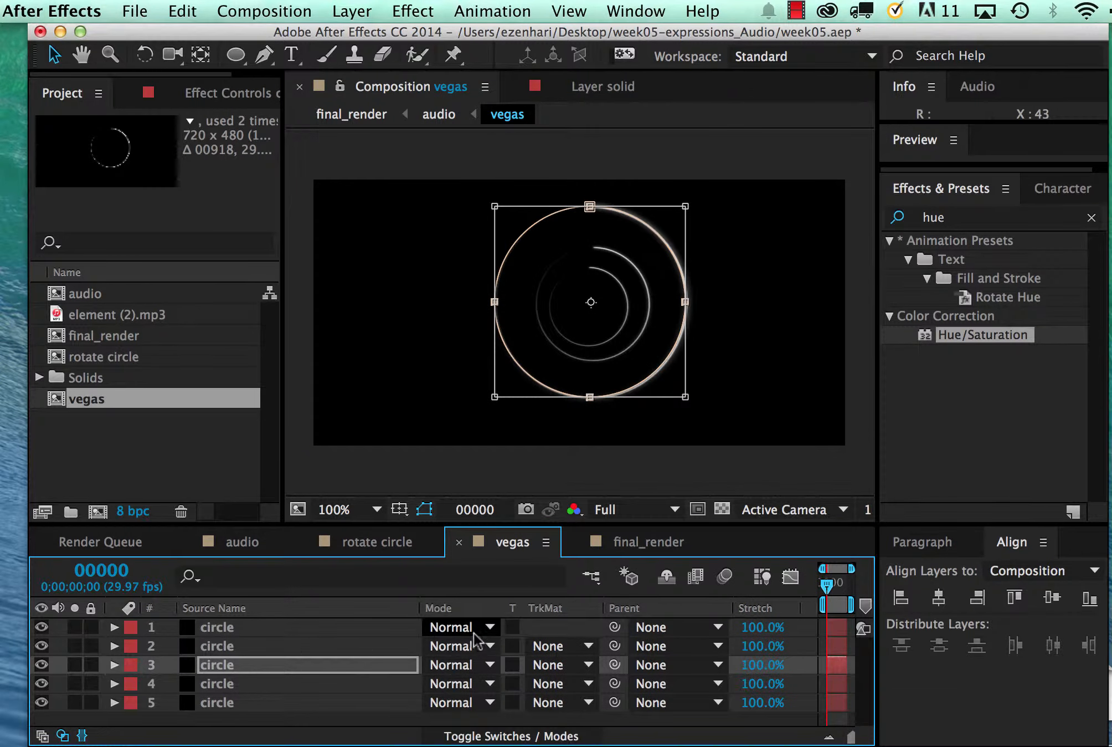
left_click(483, 625)
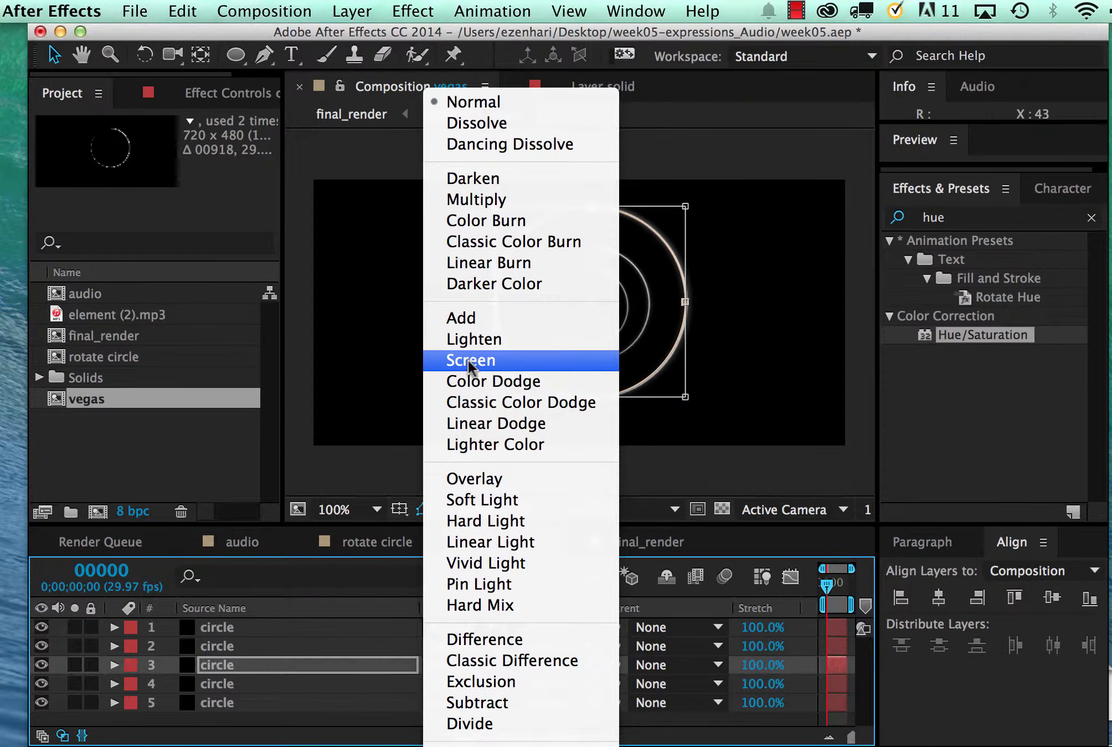
left_click(469, 360)
left_click(488, 646)
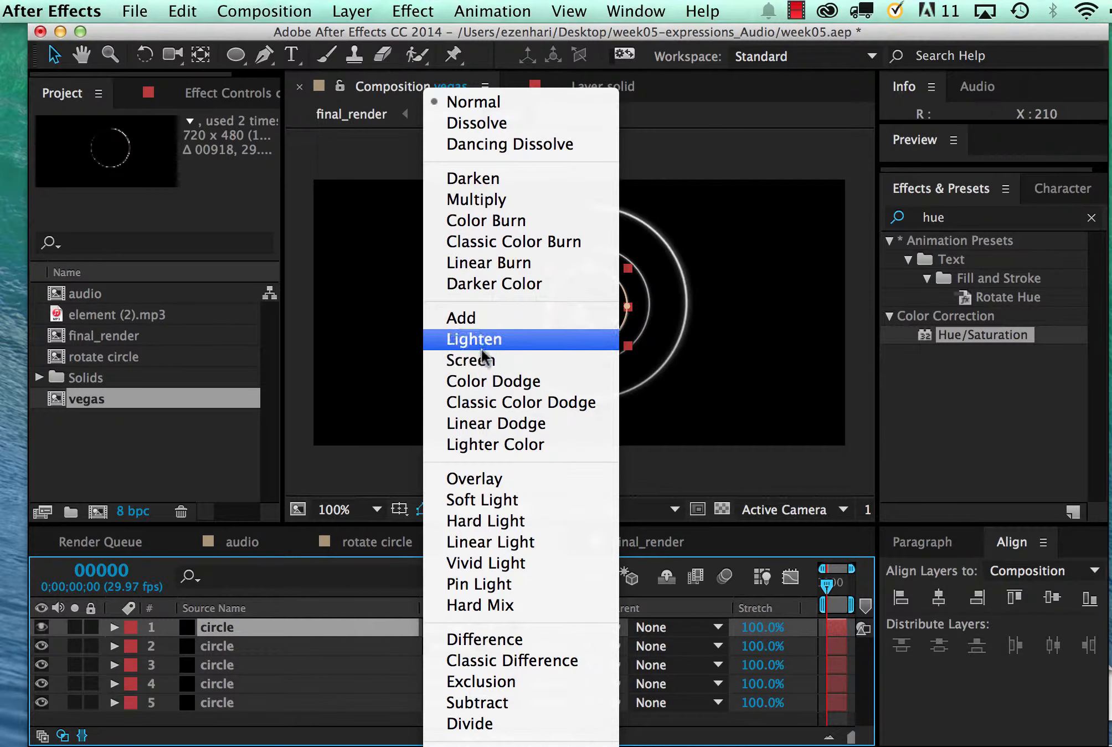
left_click(483, 363)
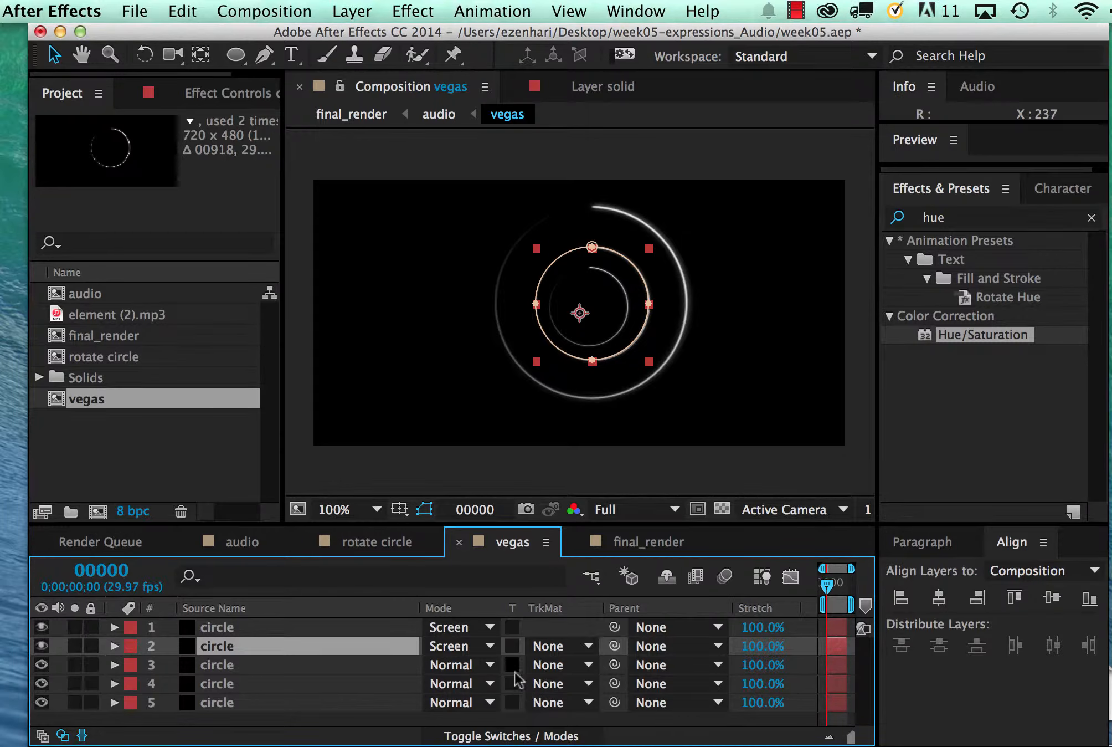
left_click(488, 665)
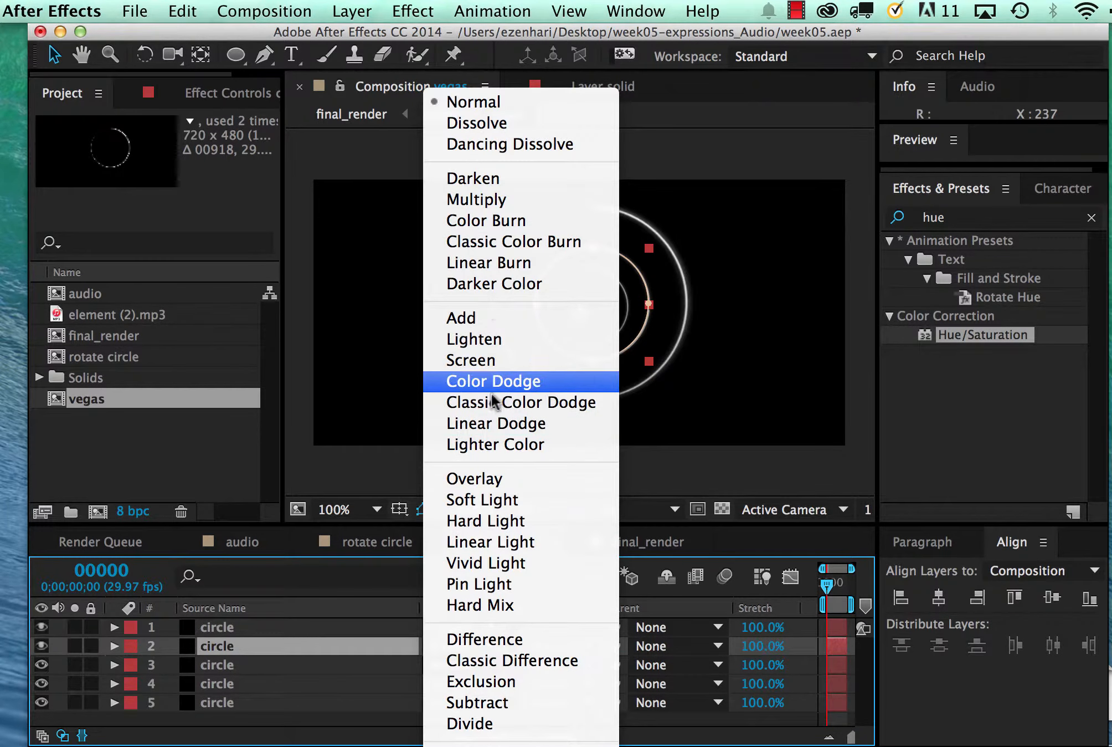
left_click(488, 361)
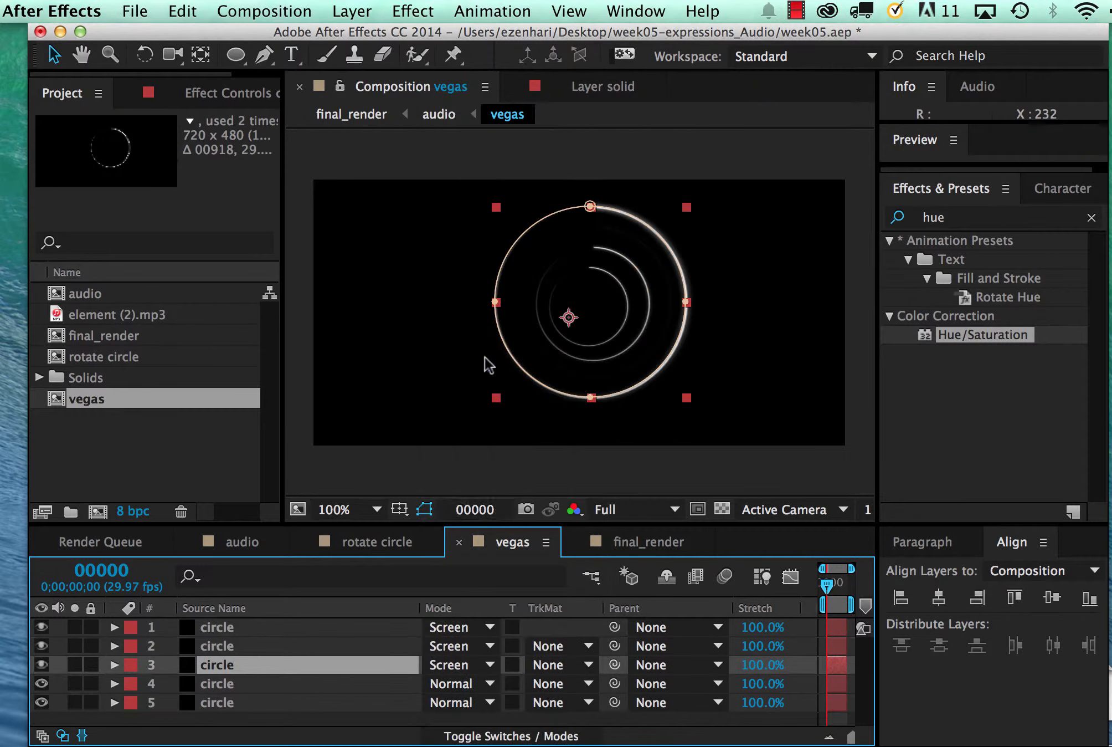
left_click(488, 683)
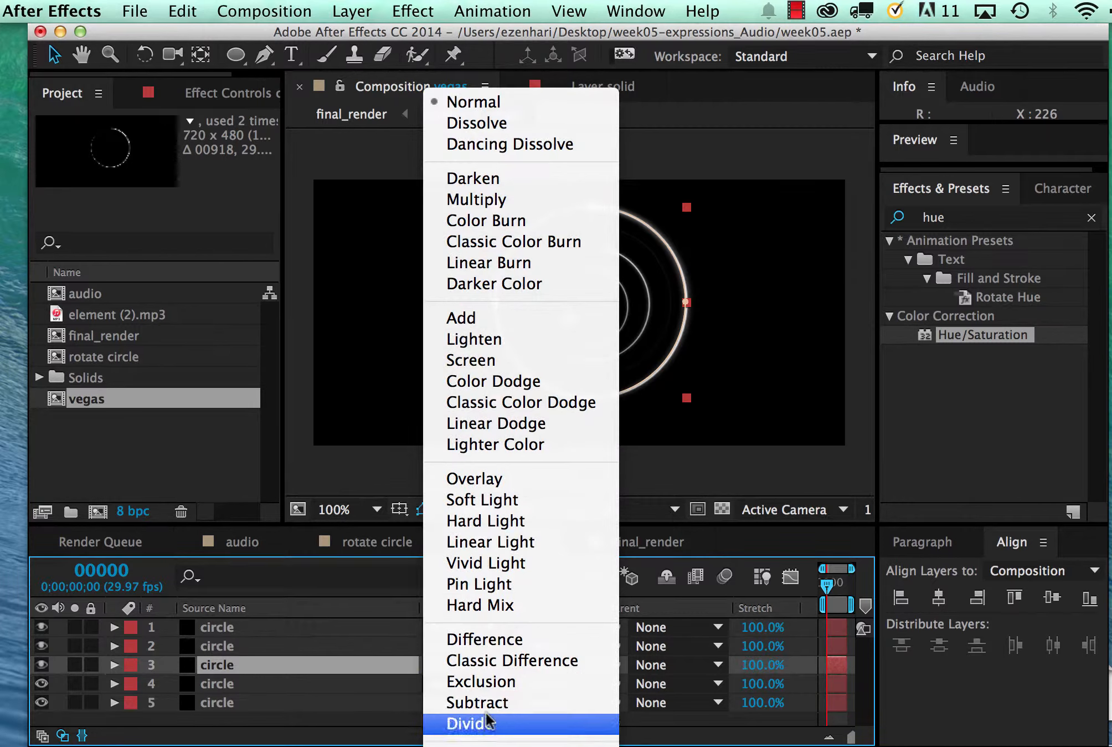
left_click(486, 360)
Set the remaining circle layer's blending to Screen and align all five circle layers to a shared vertical and horizontal centre
left_click(494, 354)
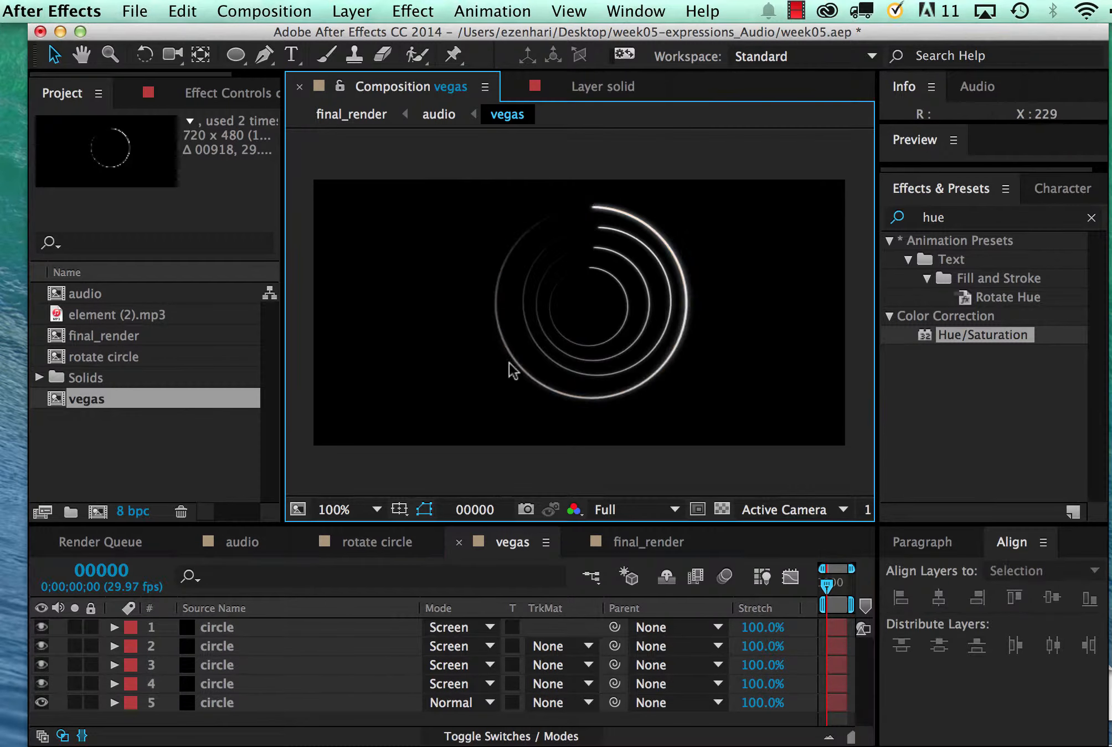
left_click_drag(756, 226, 467, 428)
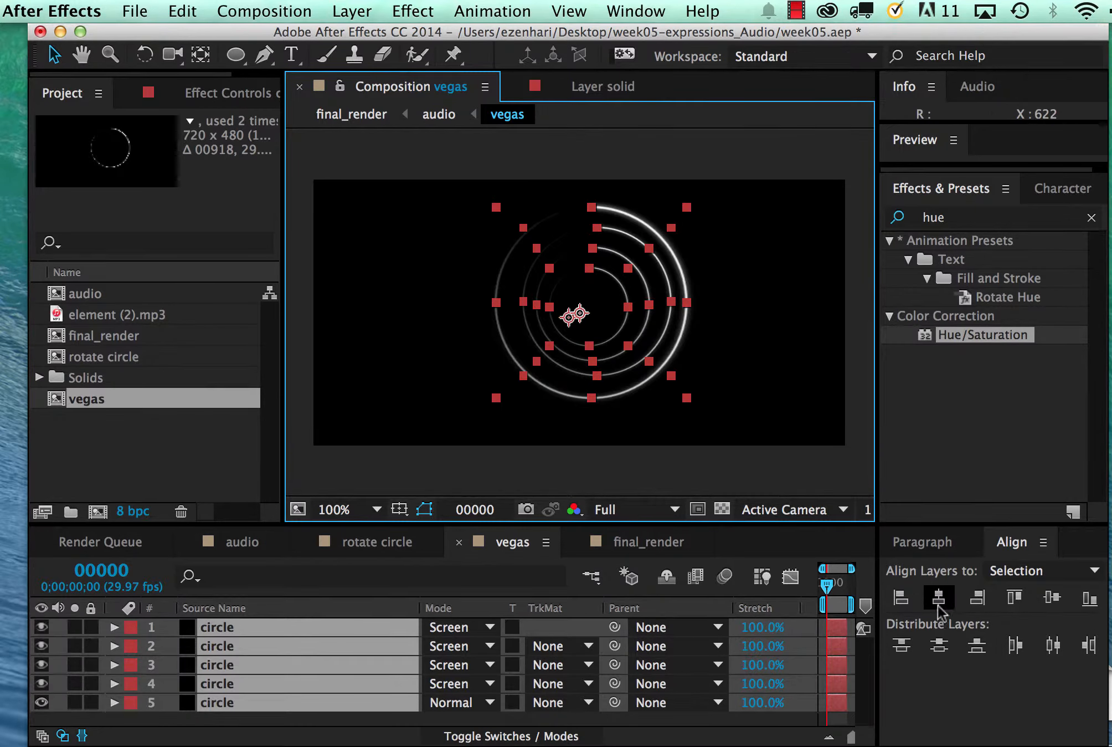
left_click(1051, 599)
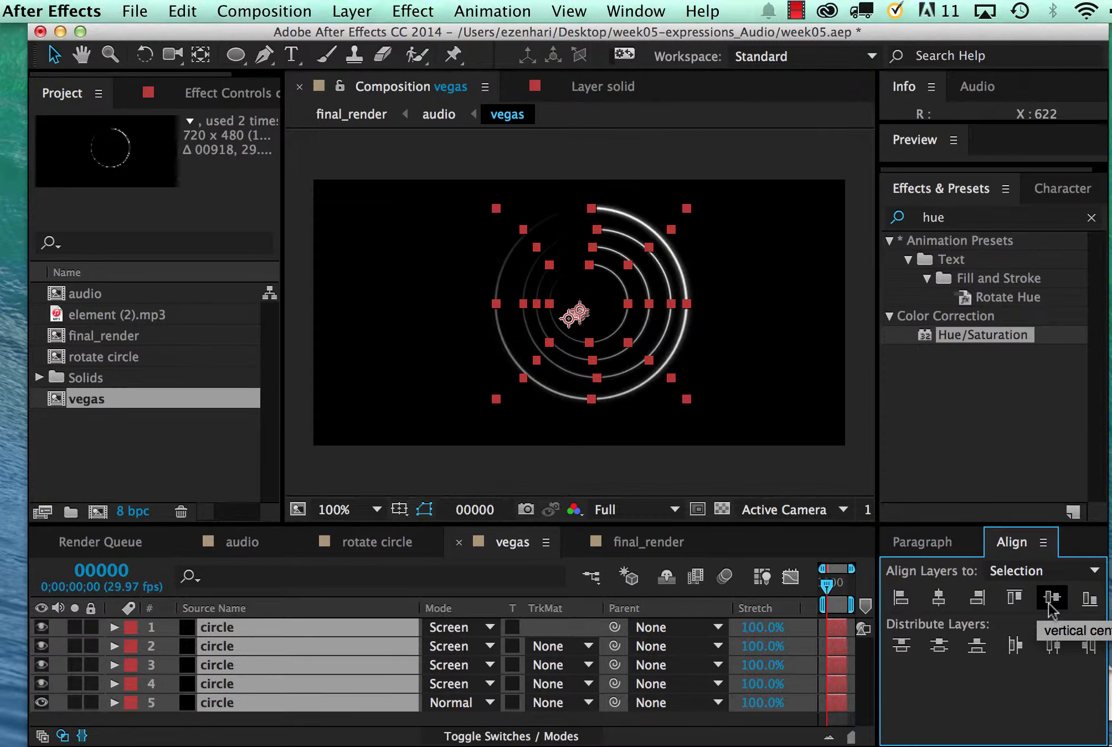
left_click(937, 599)
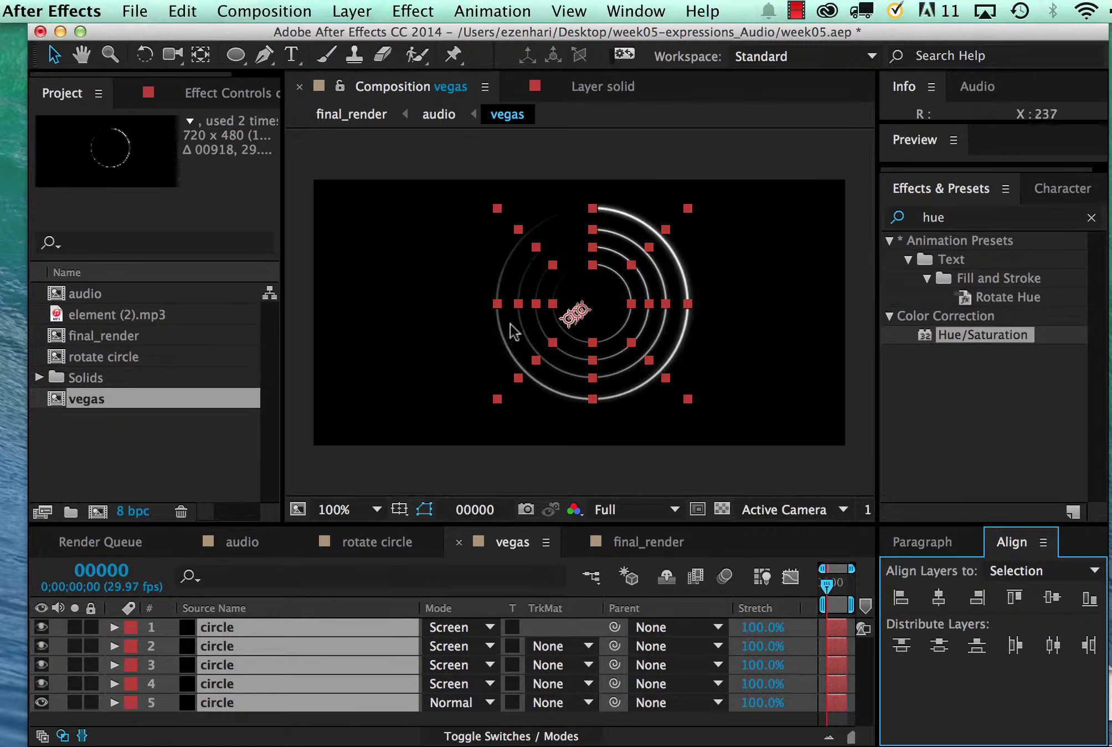
left_click(409, 343)
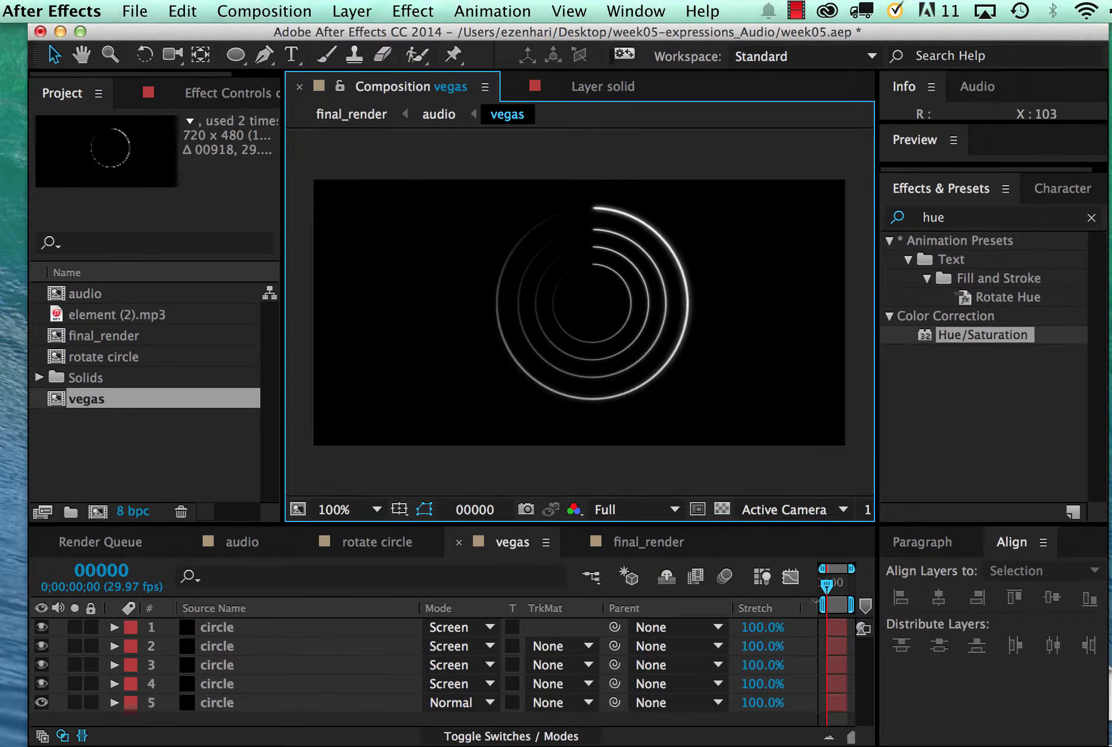
Hide the layer mode columns and preview the ring animation from frame 0 to about frame 108
mouse_move(827, 588)
left_mouse_down()
mouse_move(816, 579)
mouse_move(837, 586)
mouse_move(809, 580)
left_mouse_up()
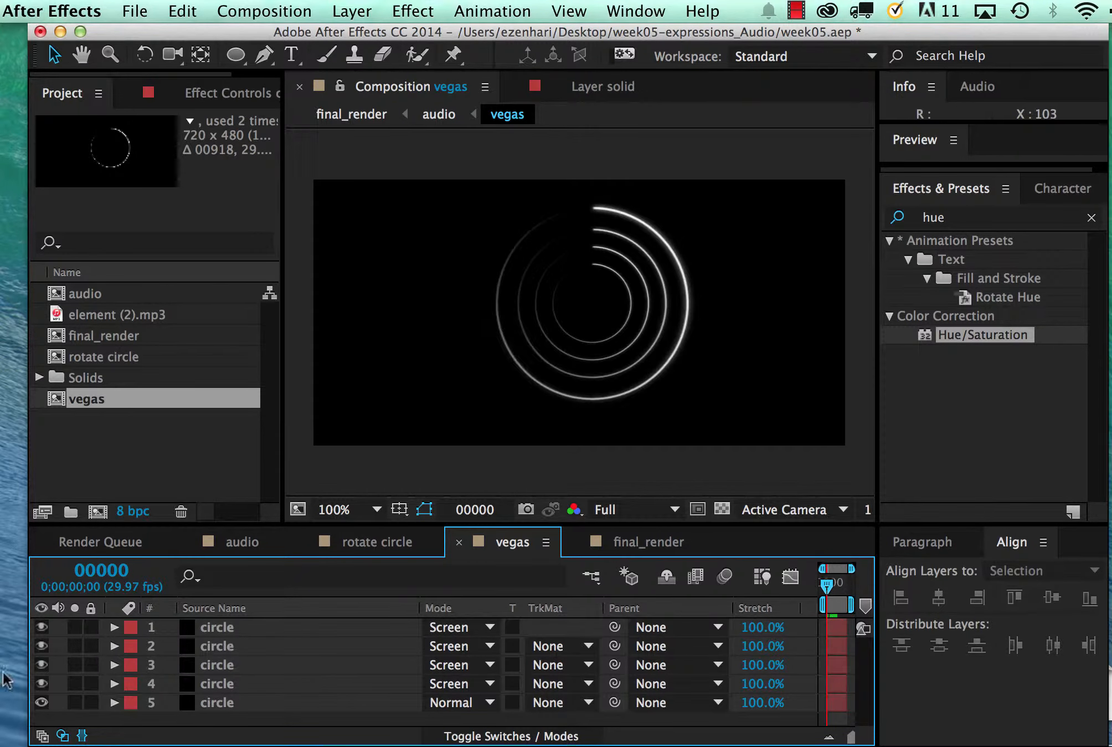
left_click(63, 735)
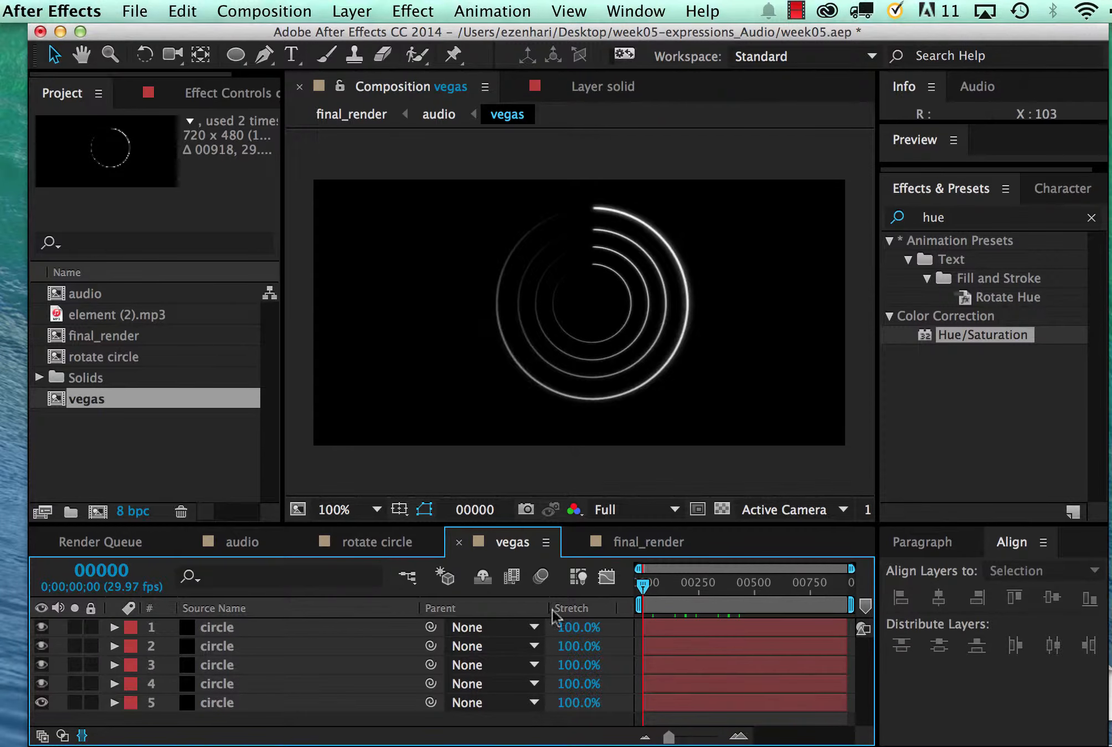
left_click_drag(644, 584, 613, 578)
key("space")
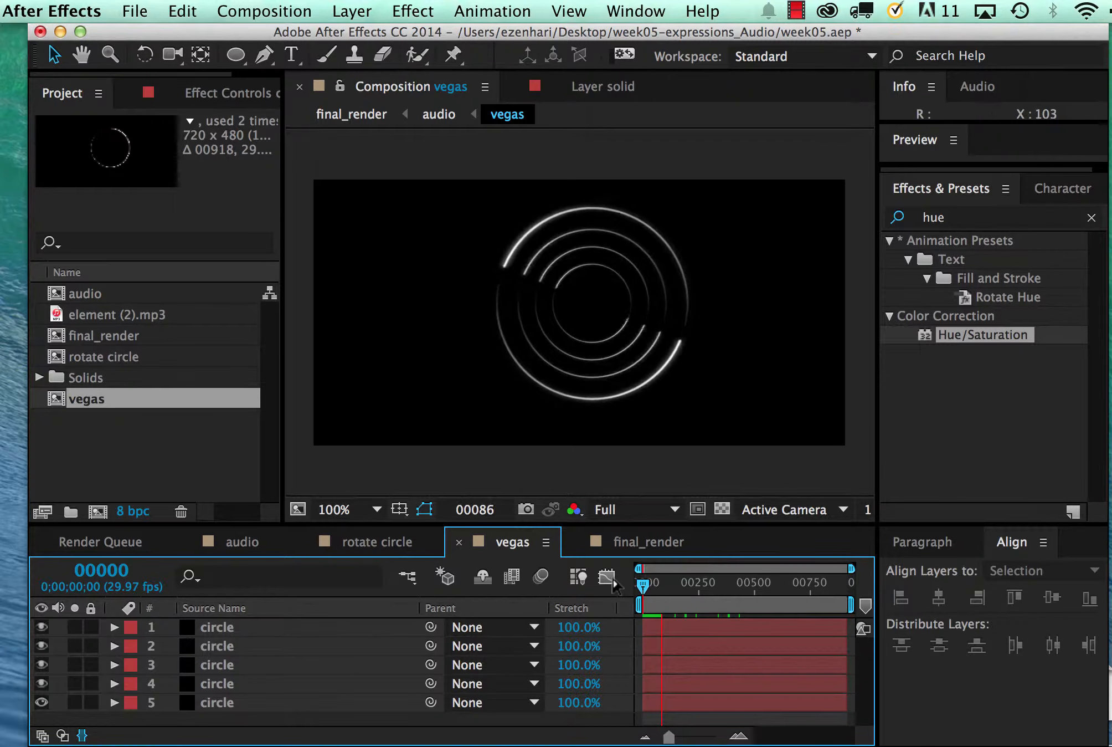
key("space")
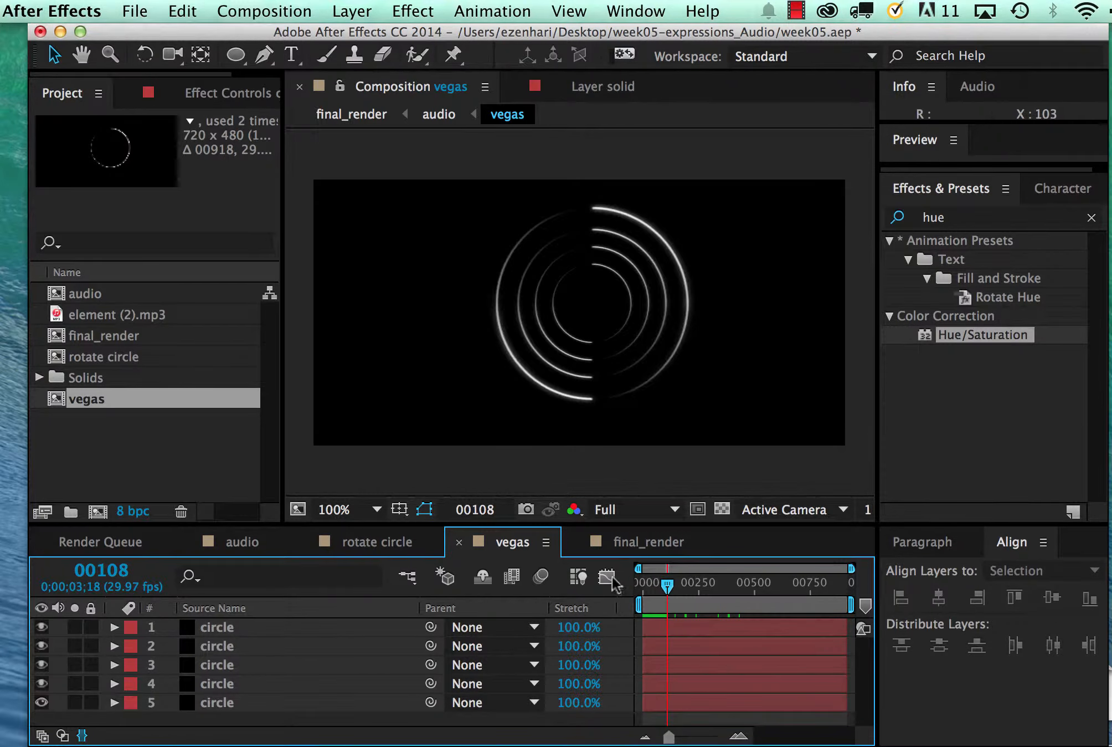
Open the Vegas effect settings of the innermost ring's layer and raise Segments to 15
left_click(578, 346)
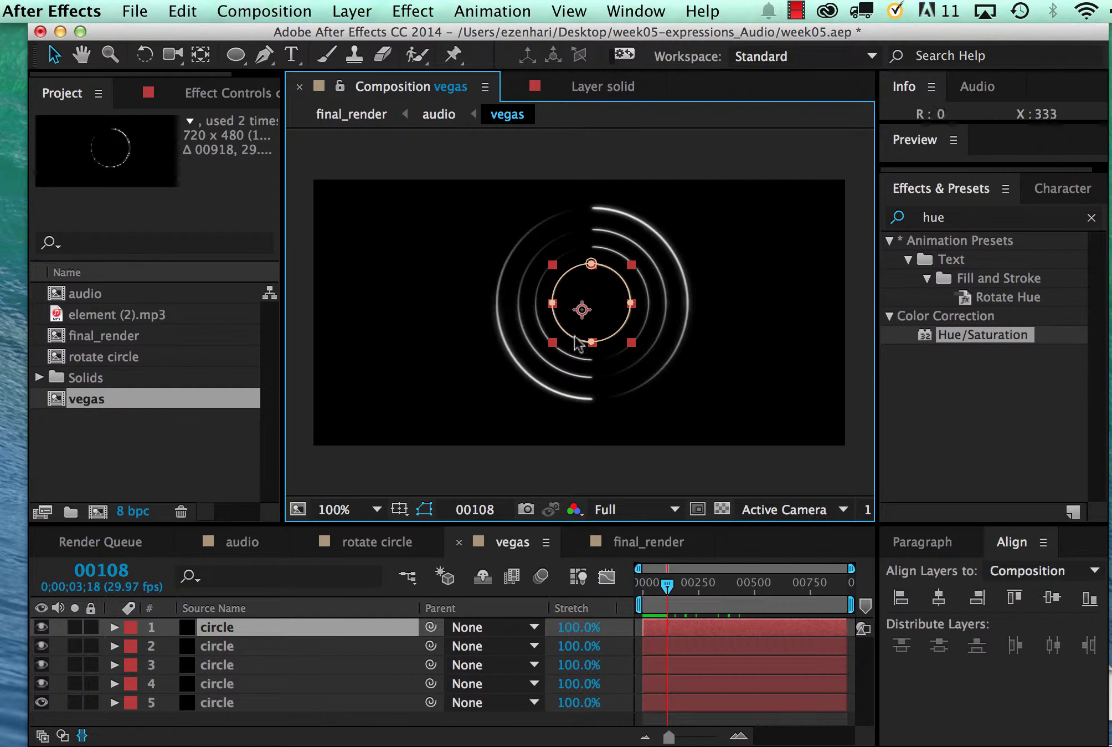
left_click(114, 628)
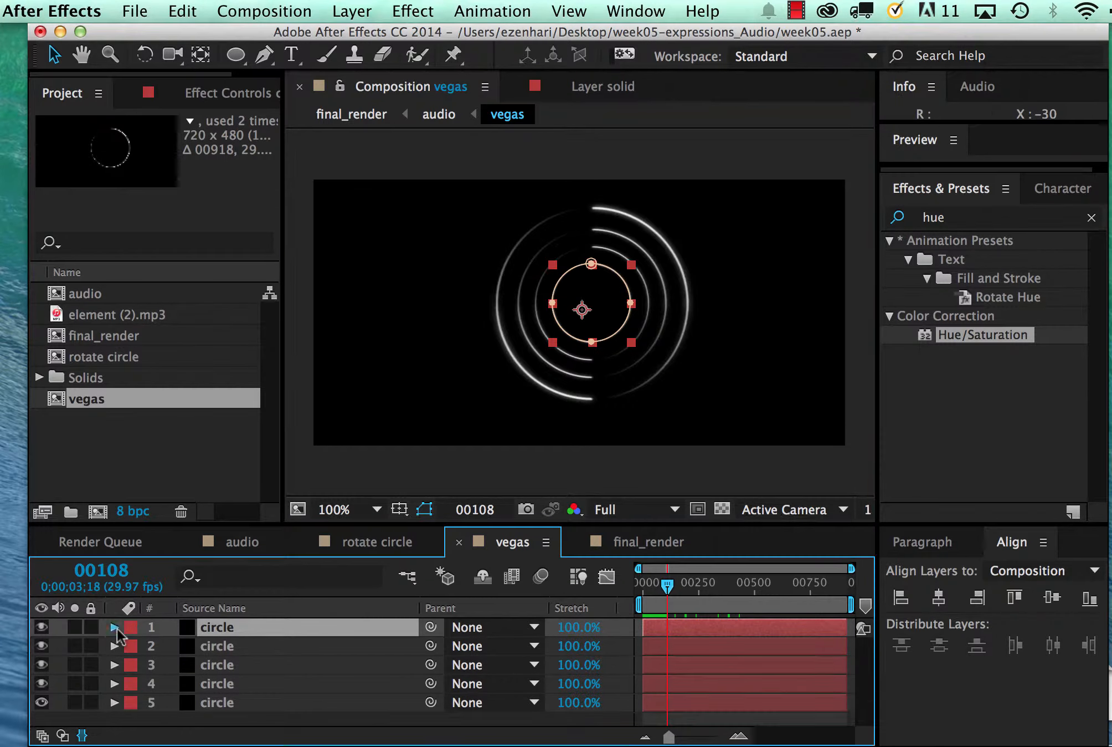
left_click(134, 665)
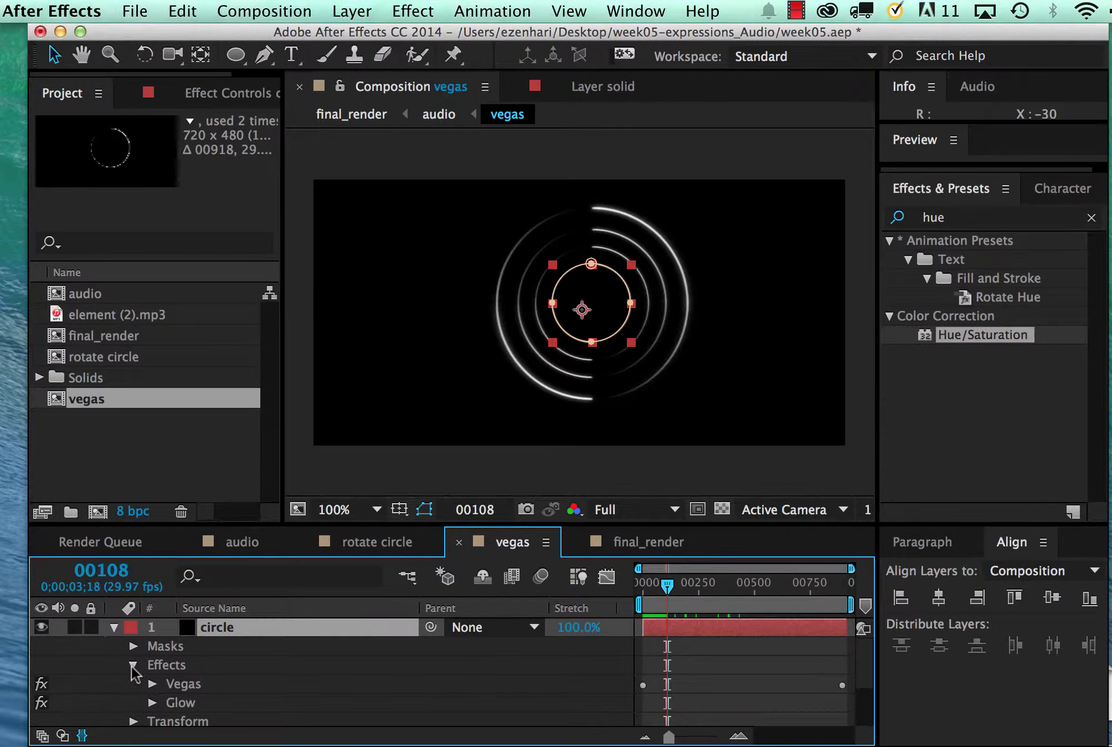
double_click(180, 685)
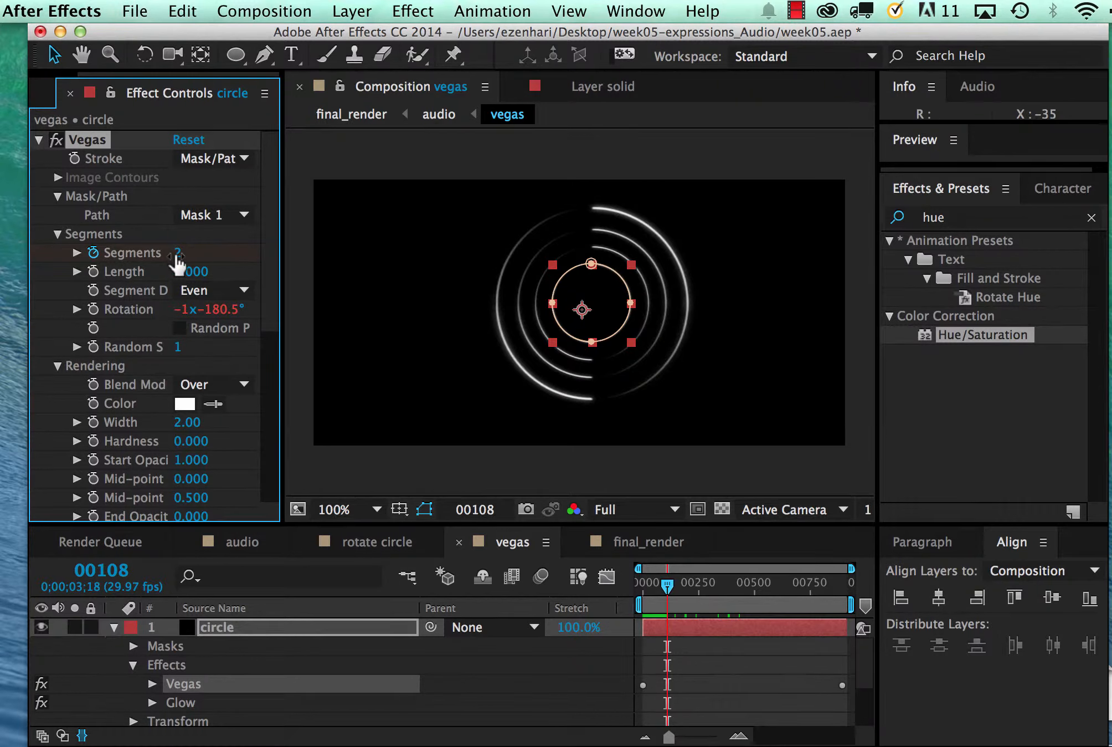
left_click_drag(175, 253, 192, 253)
left_click_drag(182, 277, 216, 278)
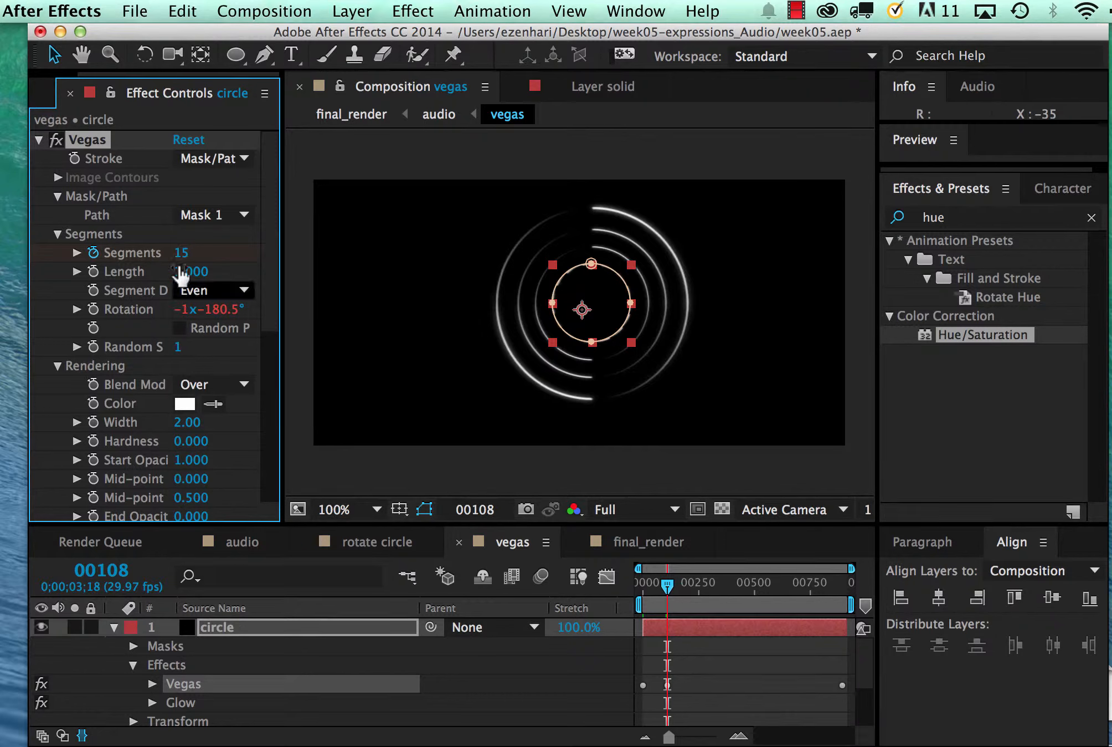
Set the innermost ring's Vegas stroke Width to 9.60 and its Segments to 3
scroll(200, 432, "down", 2)
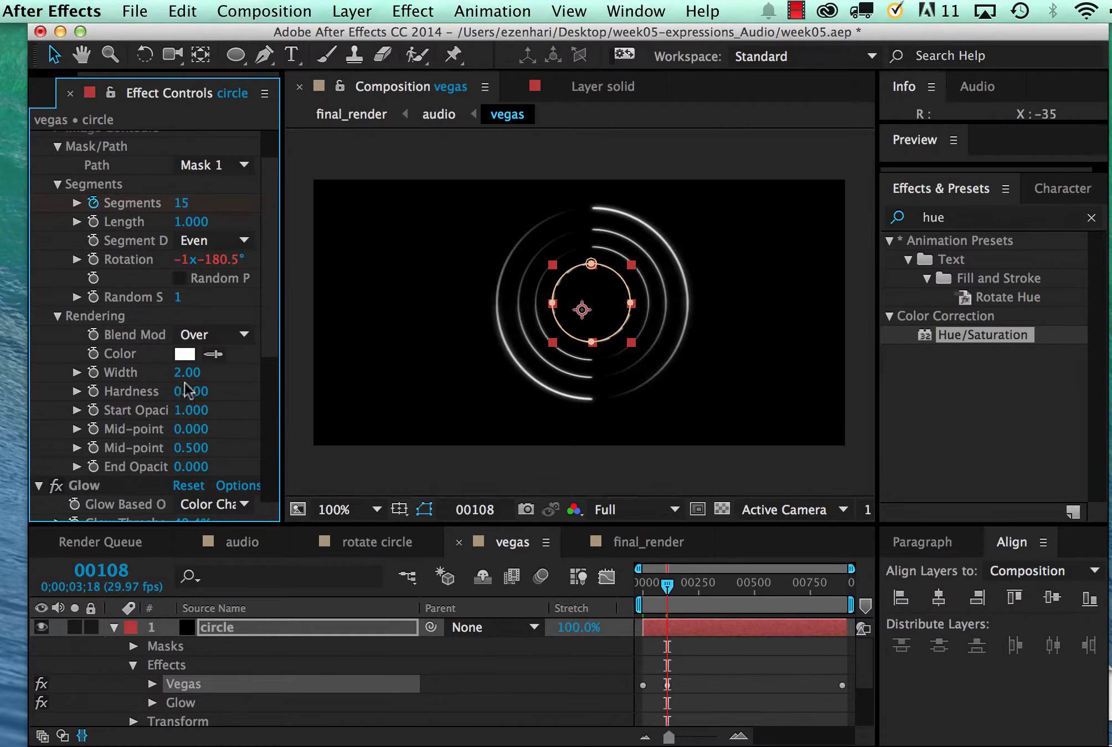
left_click_drag(187, 382, 281, 389)
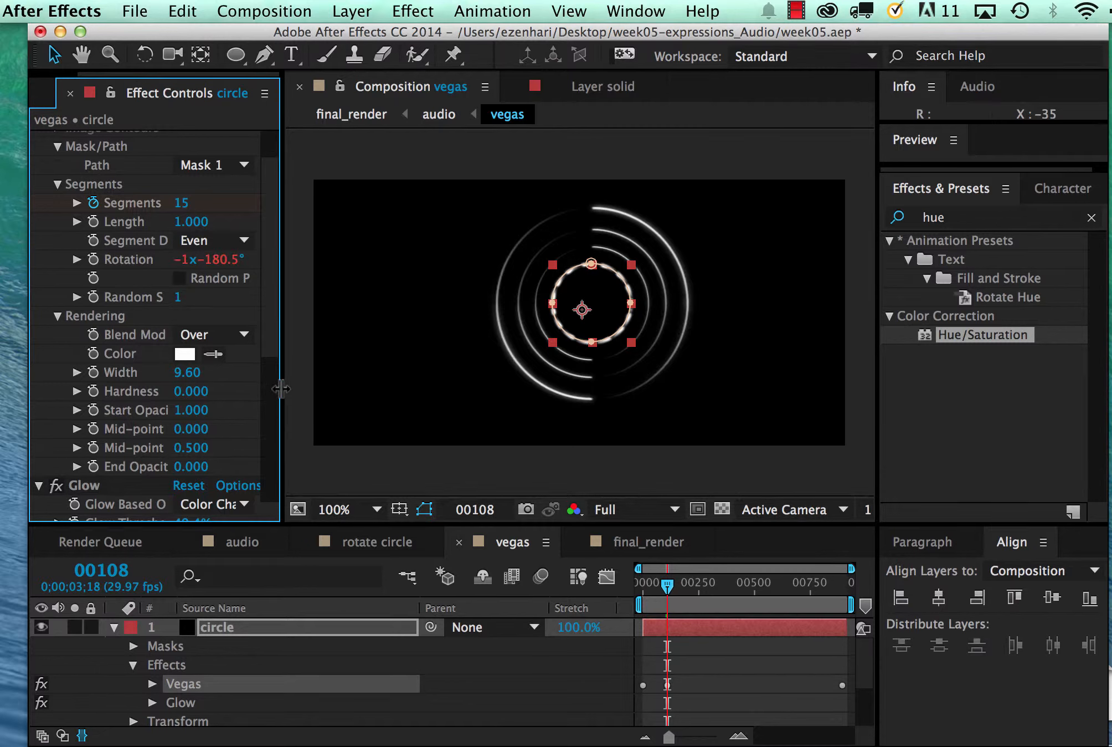
scroll(199, 327, "up", 2)
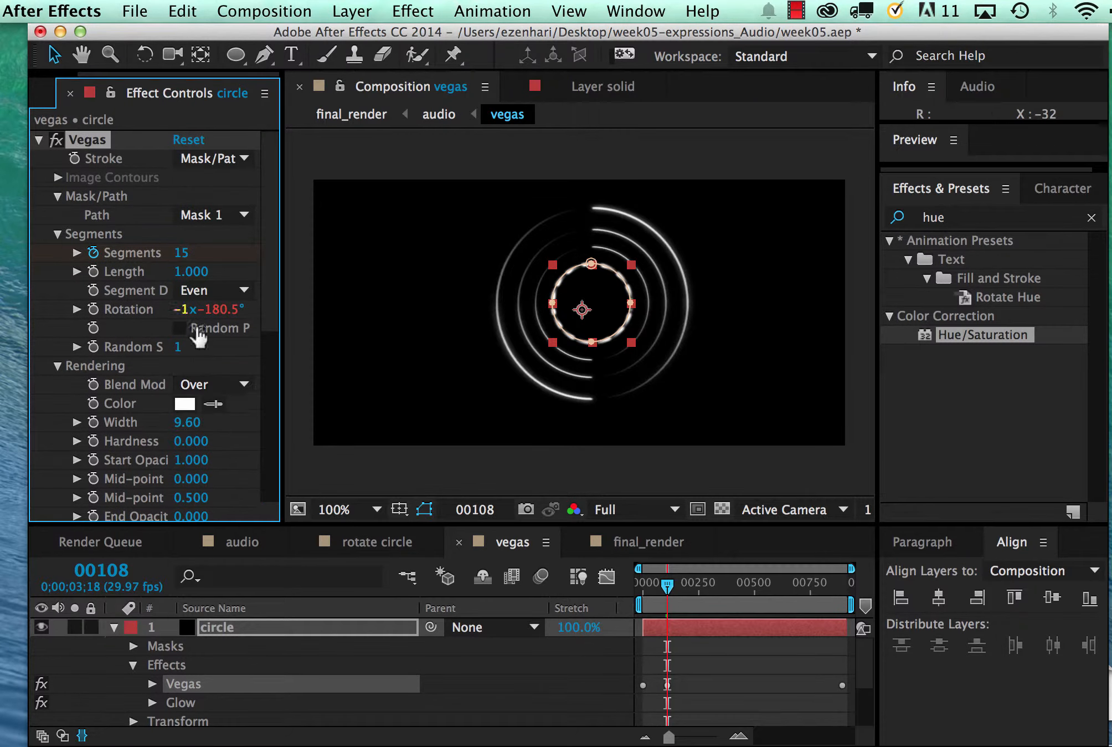
left_click(182, 252)
type("3")
key("Return")
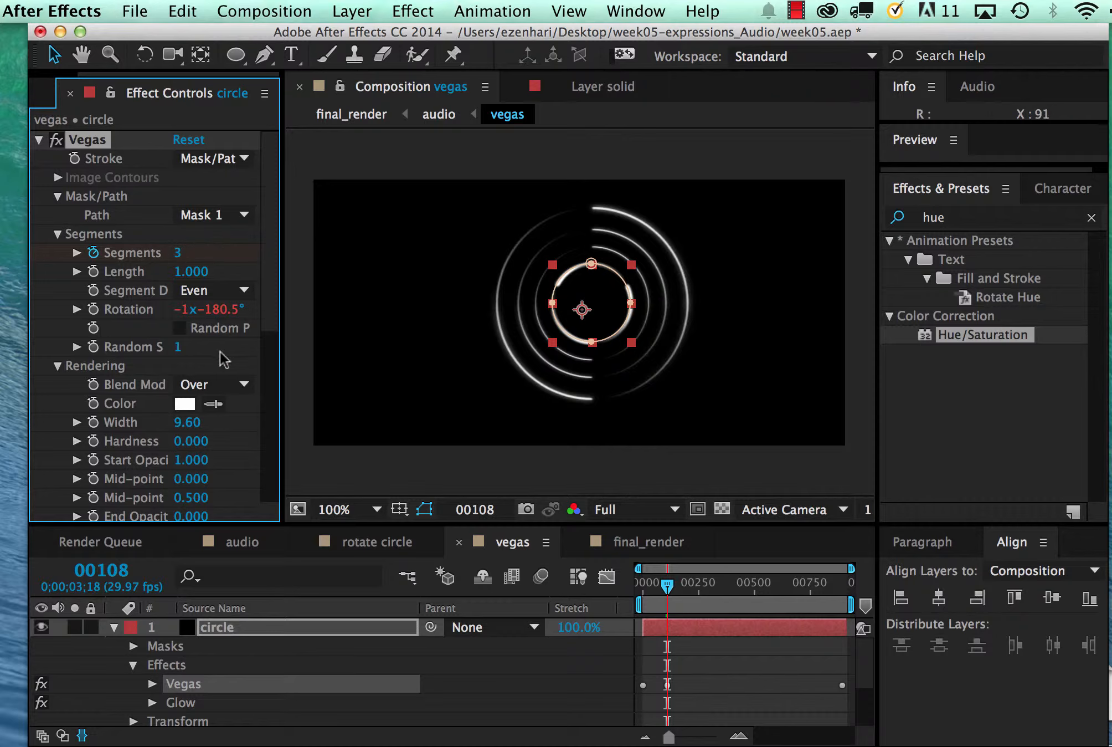
scroll(221, 374, "down", 3)
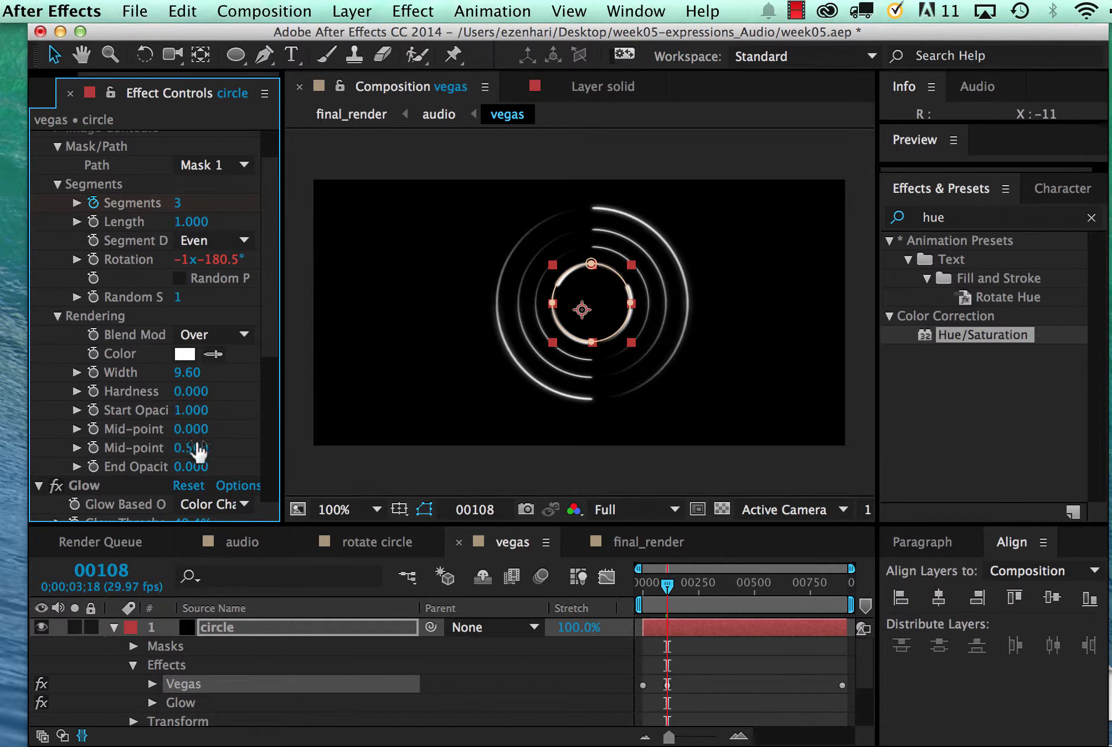
Select the second ring, collapse layer 1, and toggle layer 2's visibility off and on to check which ring it holds
left_click(541, 331)
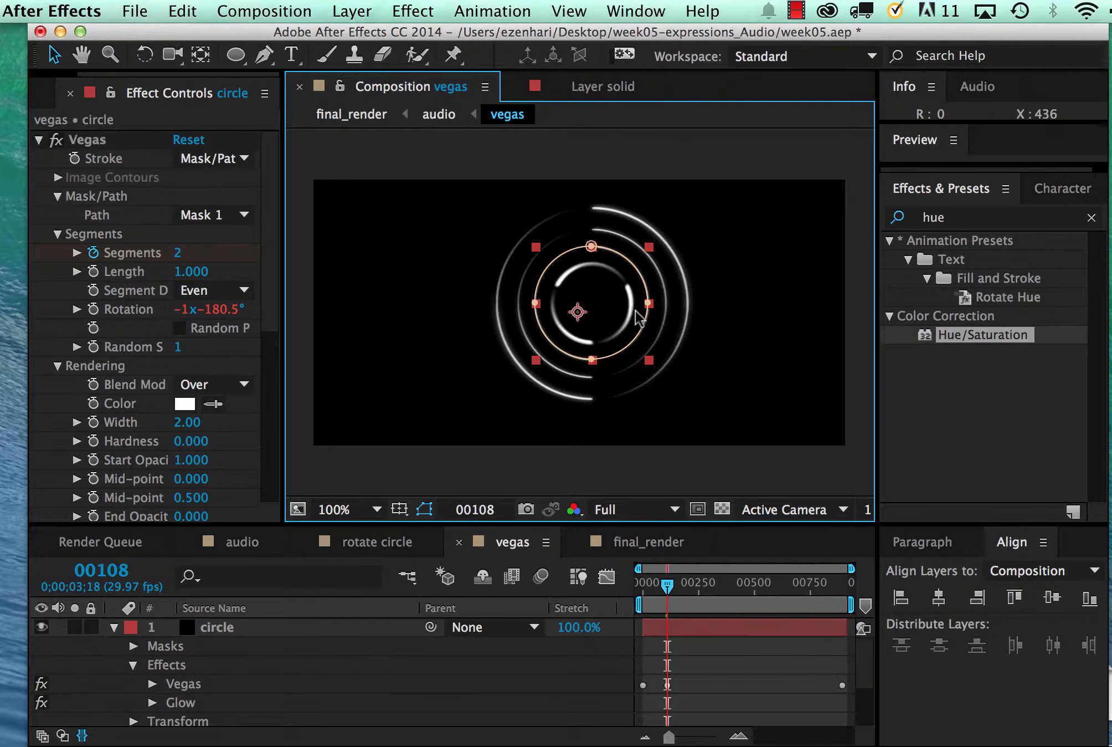
left_click(112, 631)
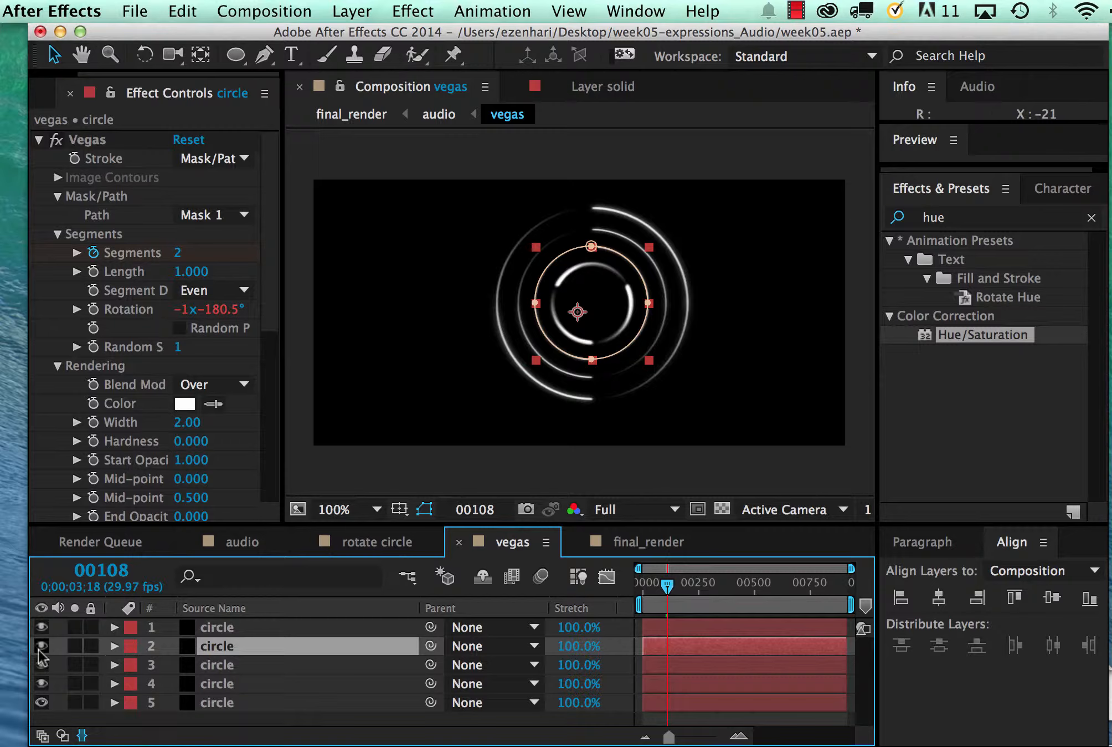
left_click(39, 650)
left_click(38, 649)
left_click(39, 649)
left_click(39, 649)
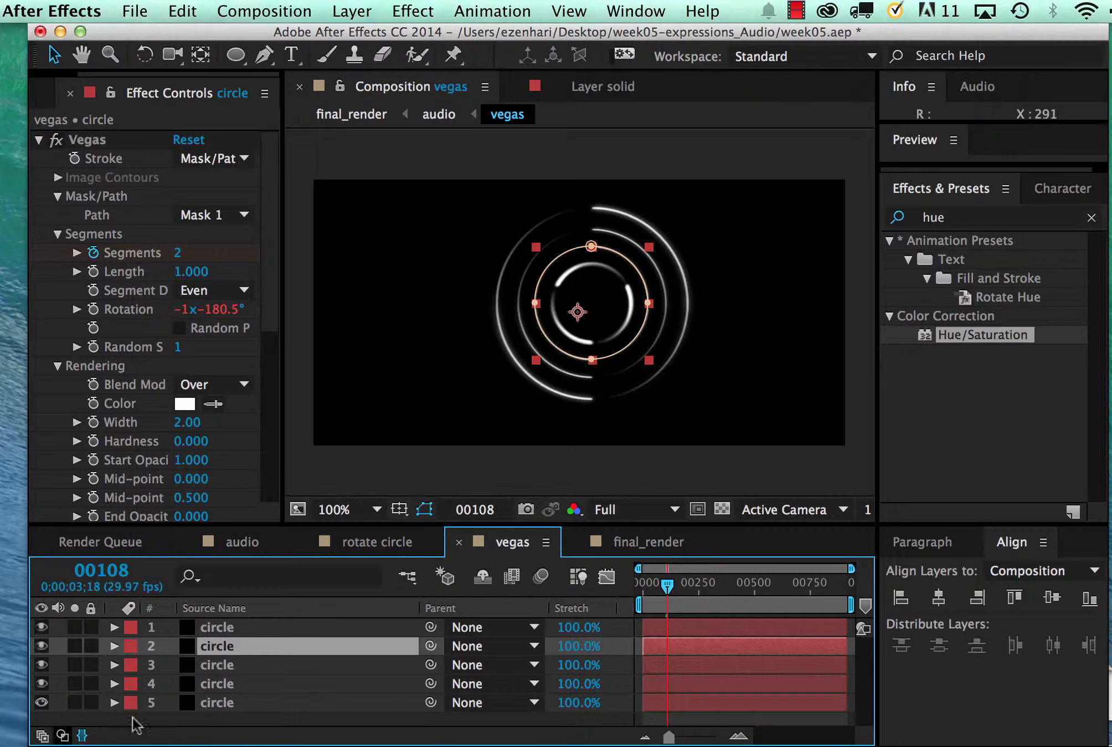
left_click(63, 736)
left_click(62, 735)
left_click_drag(540, 247, 588, 309)
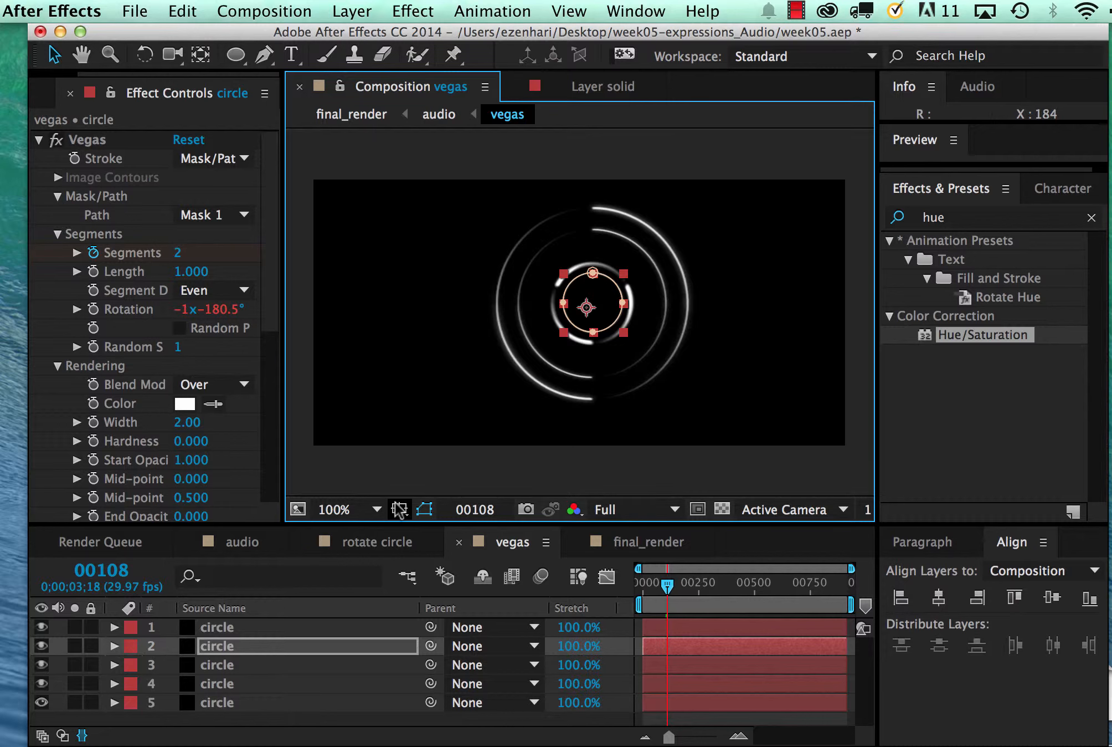
left_click(577, 341)
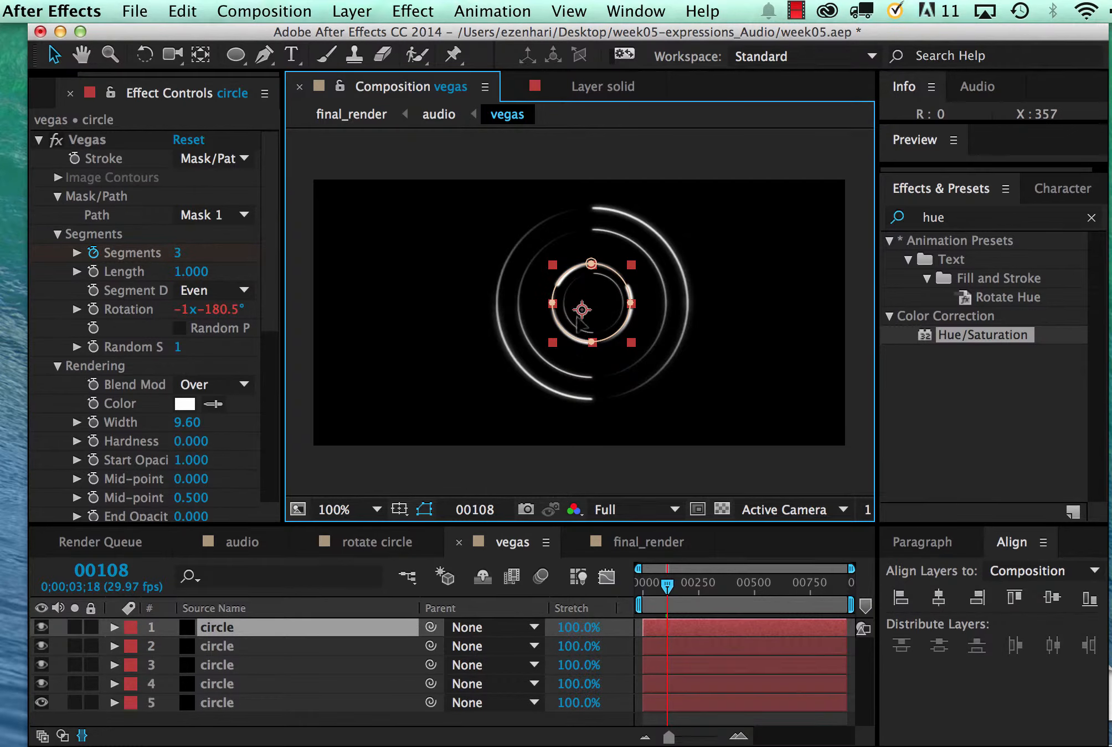
left_click(550, 266)
mouse_move(550, 267)
left_mouse_down()
mouse_move(572, 290)
mouse_move(558, 283)
left_mouse_up()
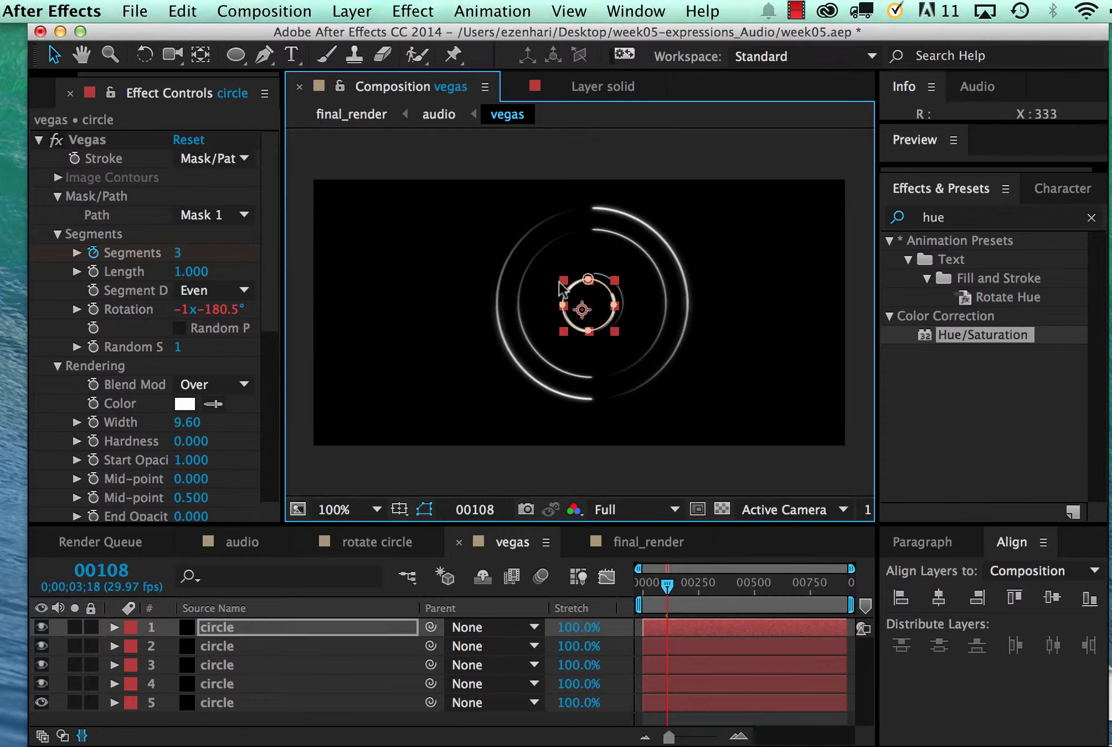
key("super+z")
key("super+z")
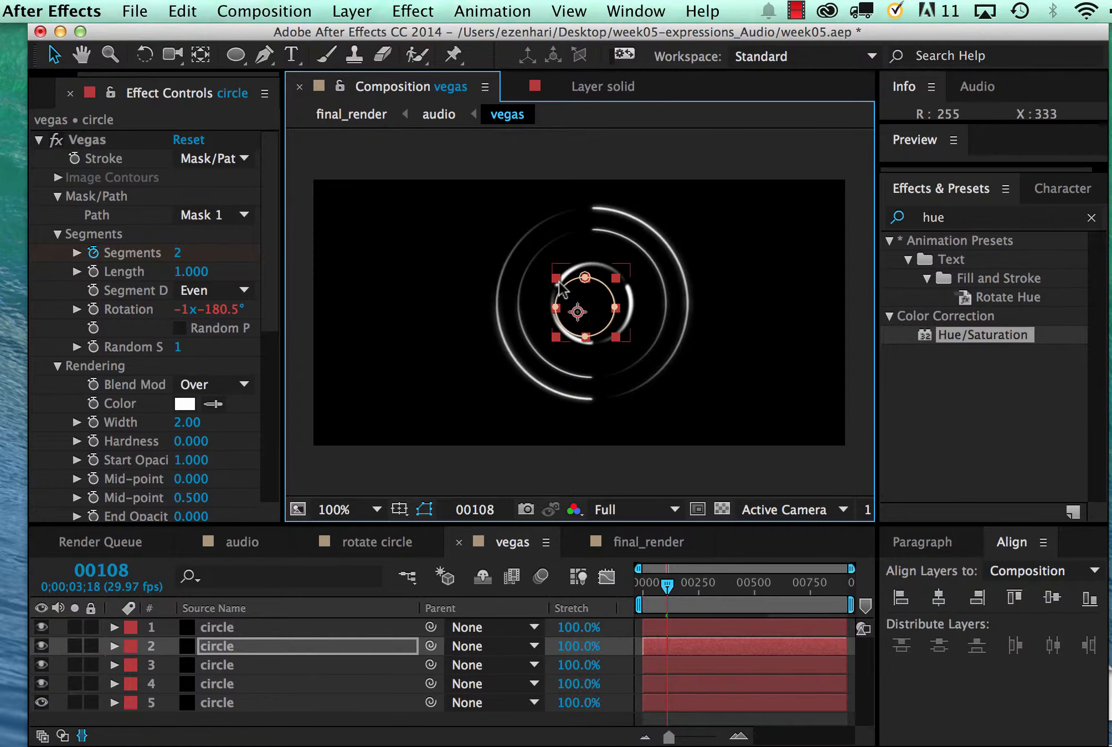
key("super+z")
left_click(413, 285)
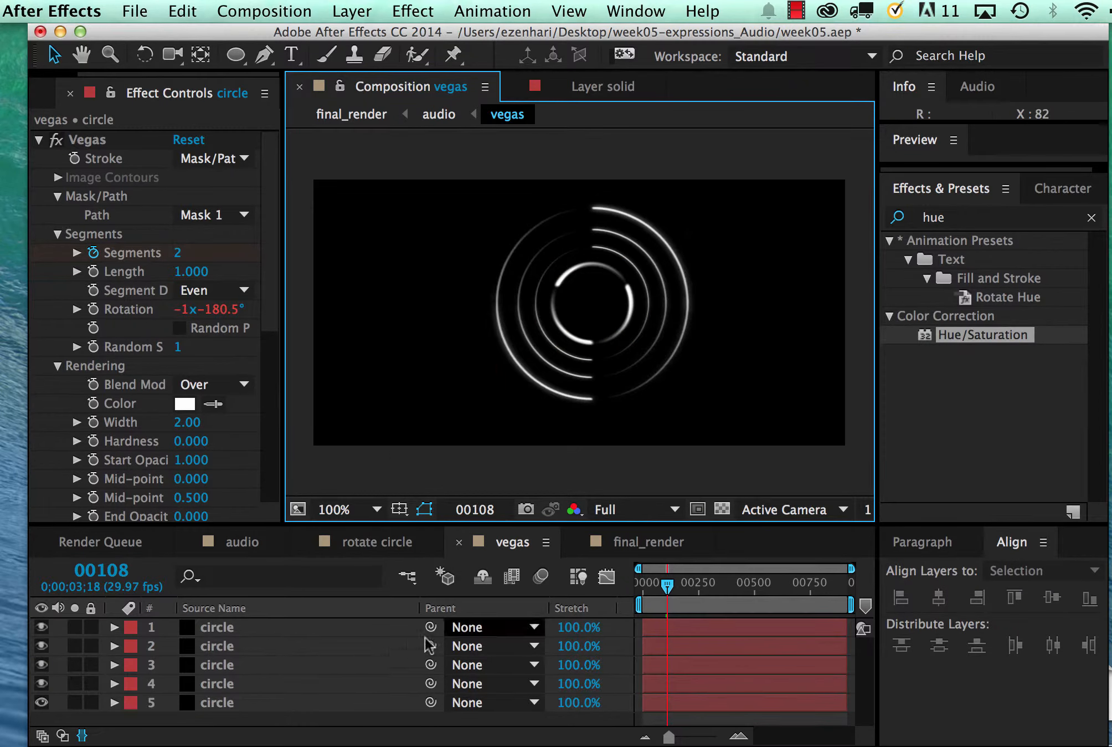
Move to frame 377, select the innermost ring while checking its layer by toggling visibility, and widen the effect settings area
left_click_drag(667, 586, 724, 593)
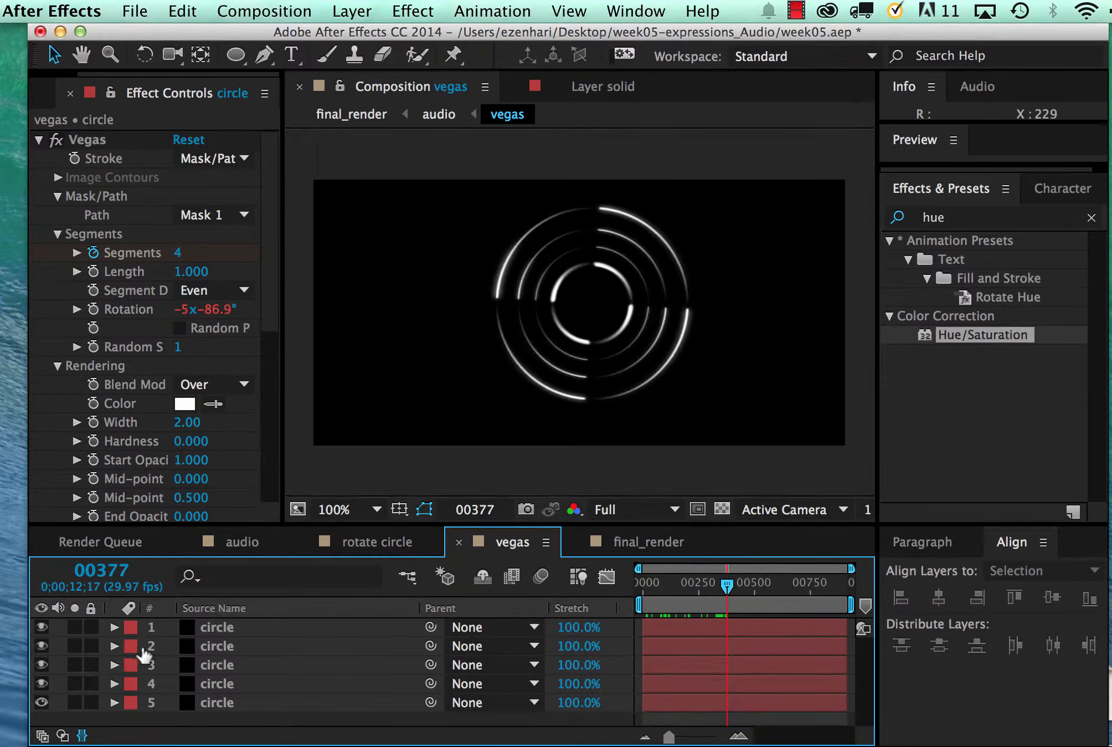
left_click(574, 343)
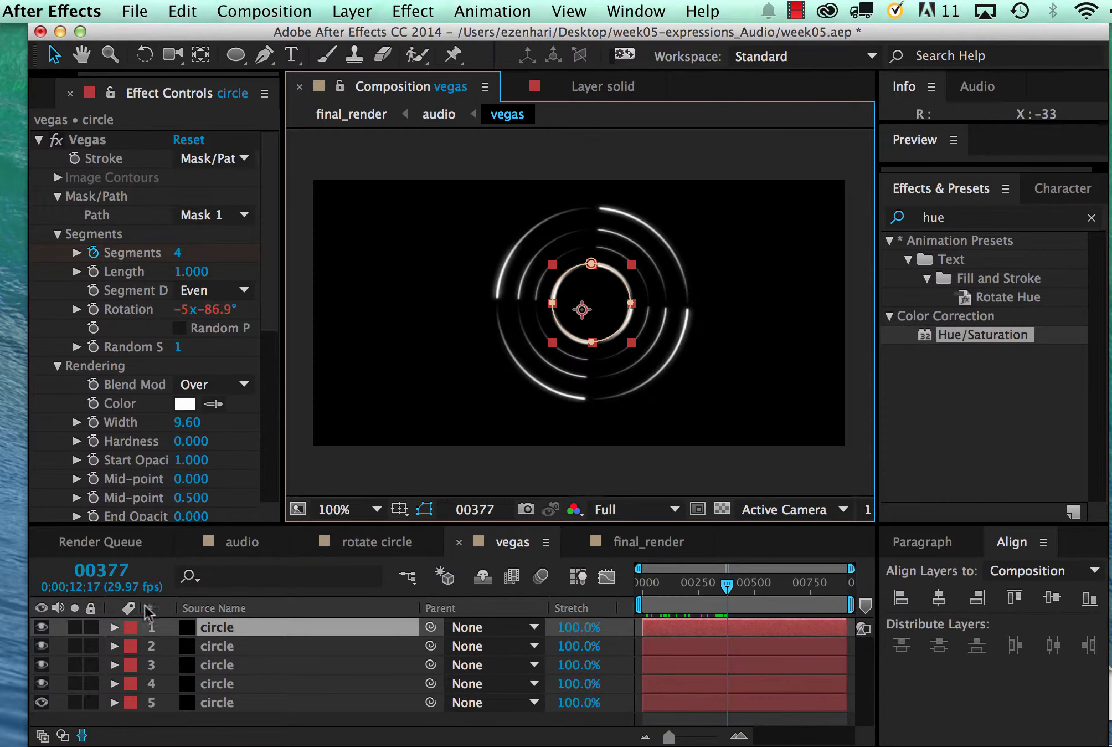
left_click(41, 627)
left_click(41, 627)
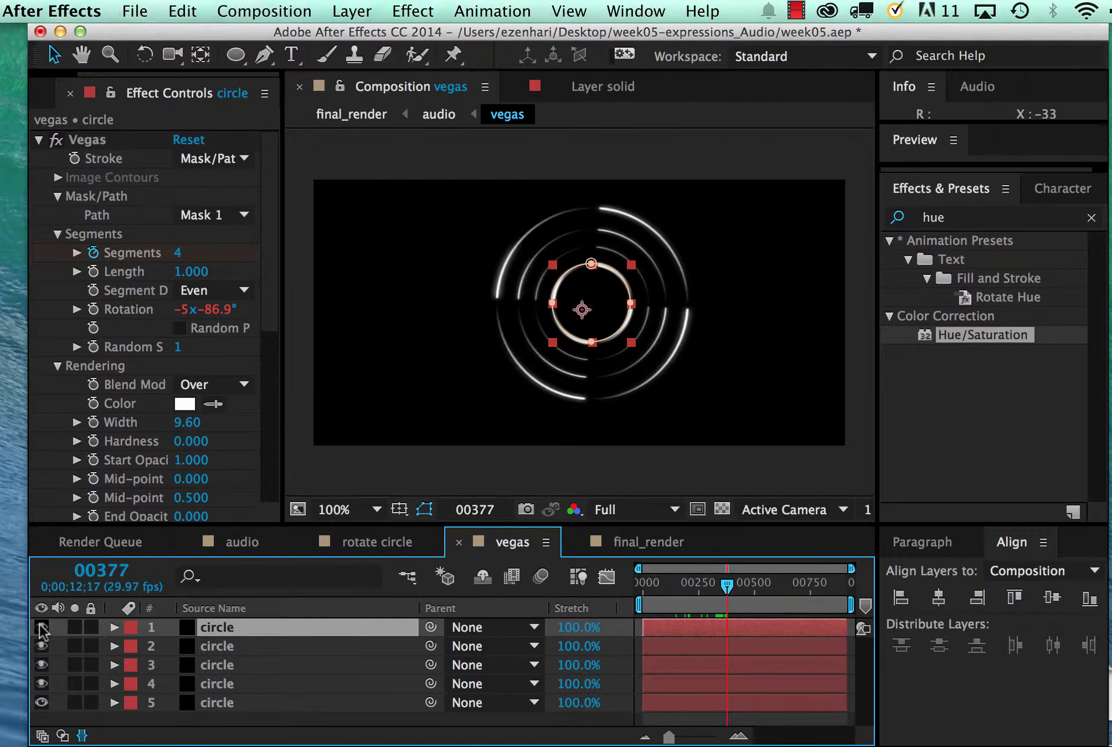
left_click_drag(283, 381, 369, 382)
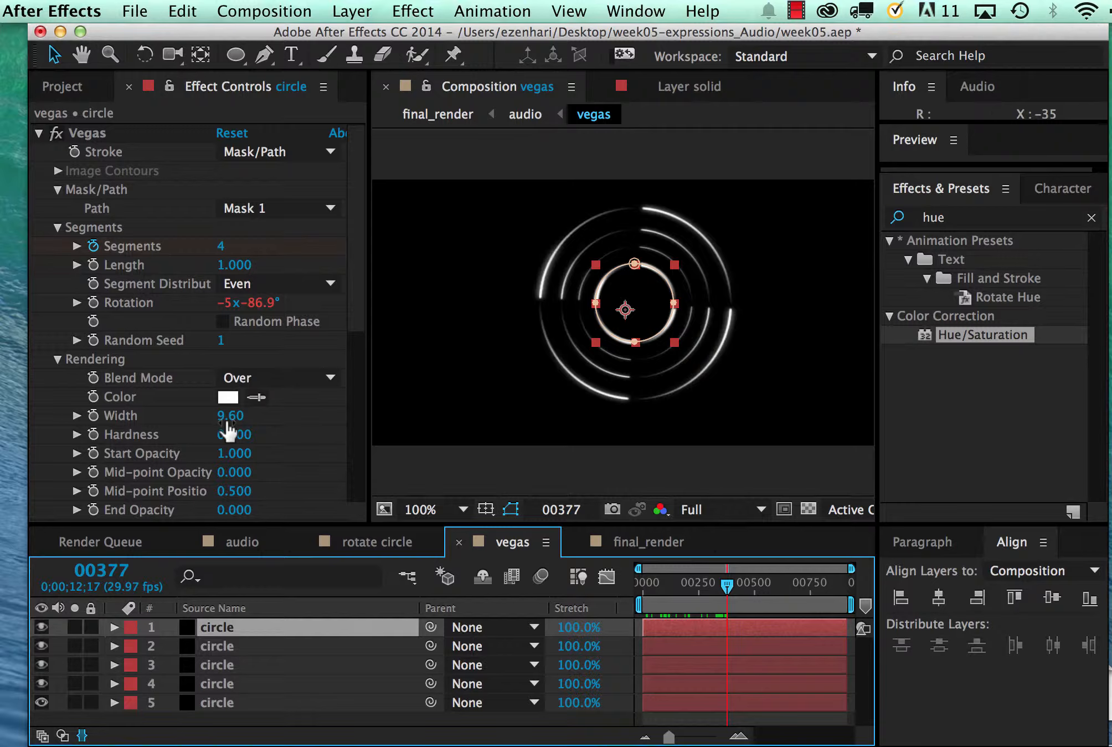
Apply the expression wiggle(5,50) to the innermost ring's Vegas Width and scrub back to frame 94 to check the motion
left_click(94, 416, "alt")
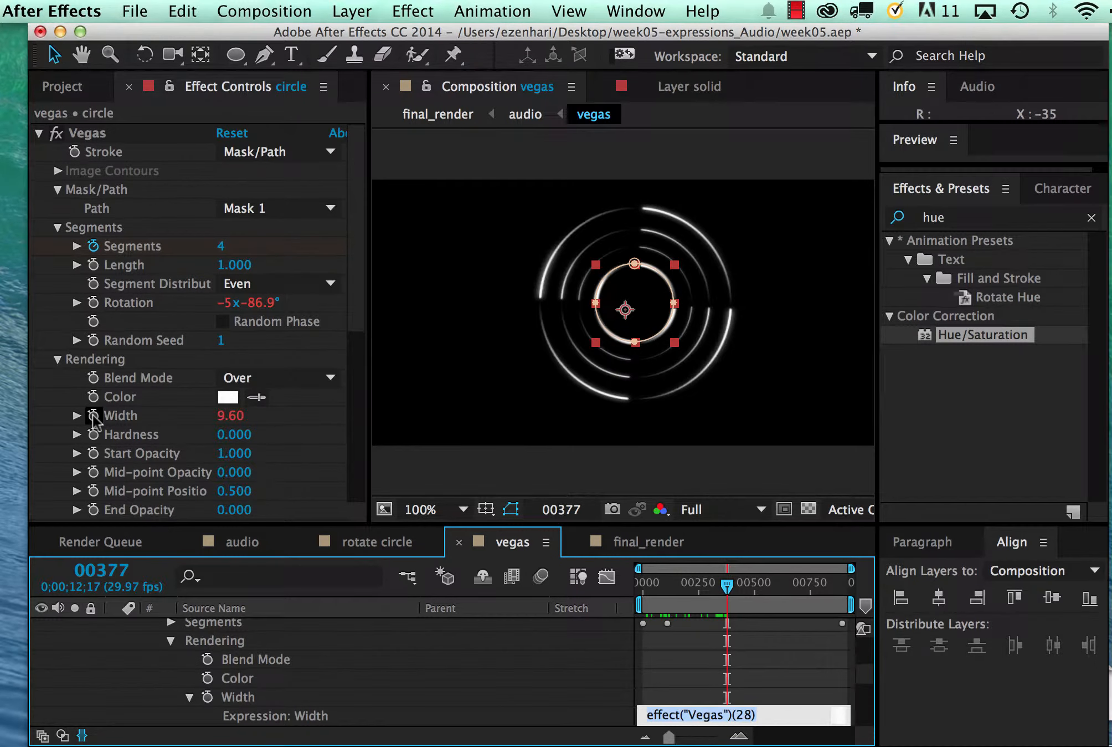
left_click(710, 716)
left_click_drag(765, 715, 655, 714)
key("BackSpace")
type("wiggle(5,50)")
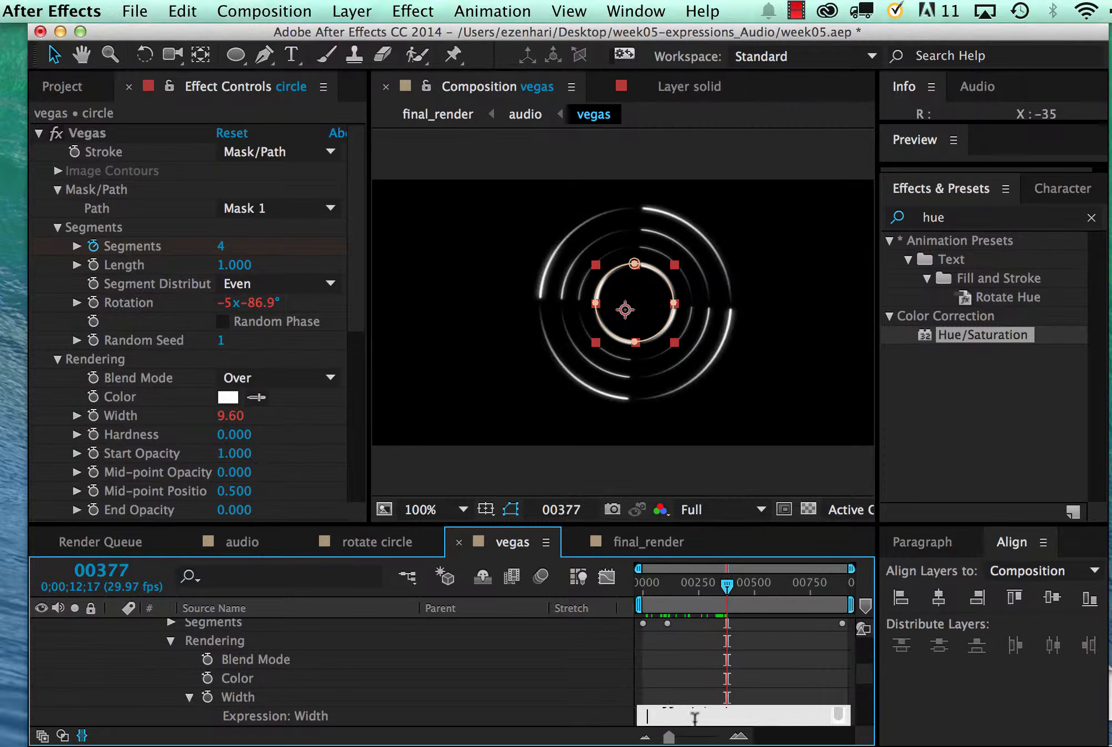
left_click(714, 677)
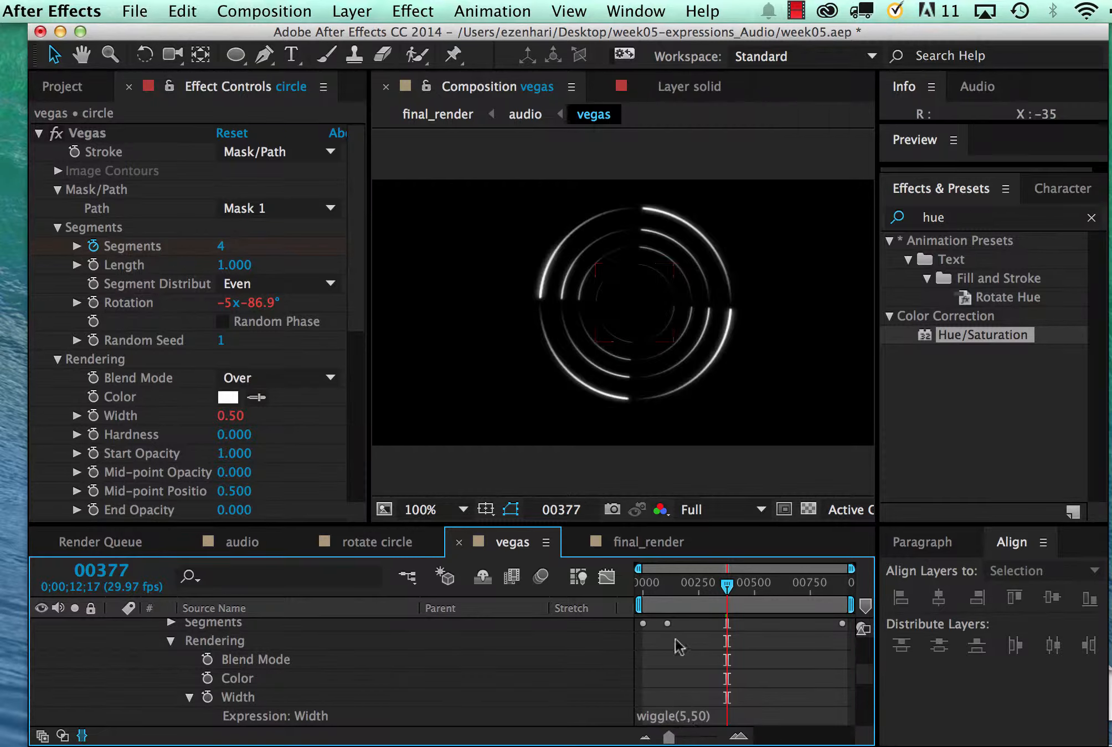
left_click_drag(729, 584, 668, 598)
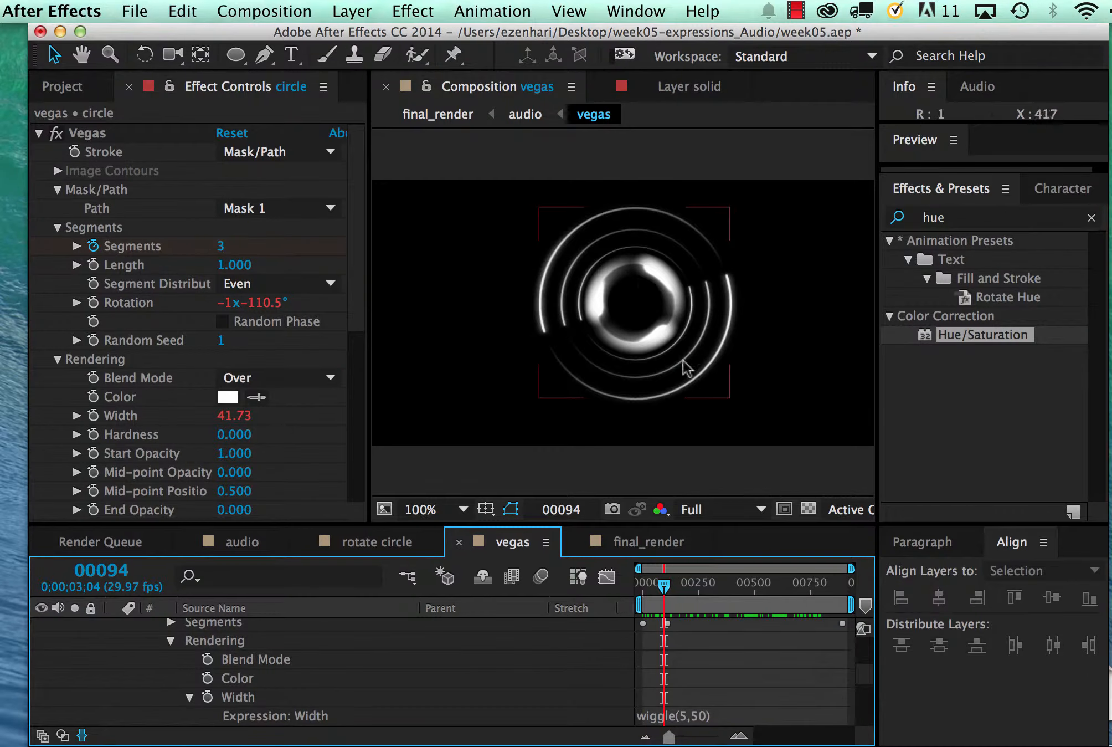
Select the outermost ring and collapse the expanded properties of layer 1
left_click(549, 260)
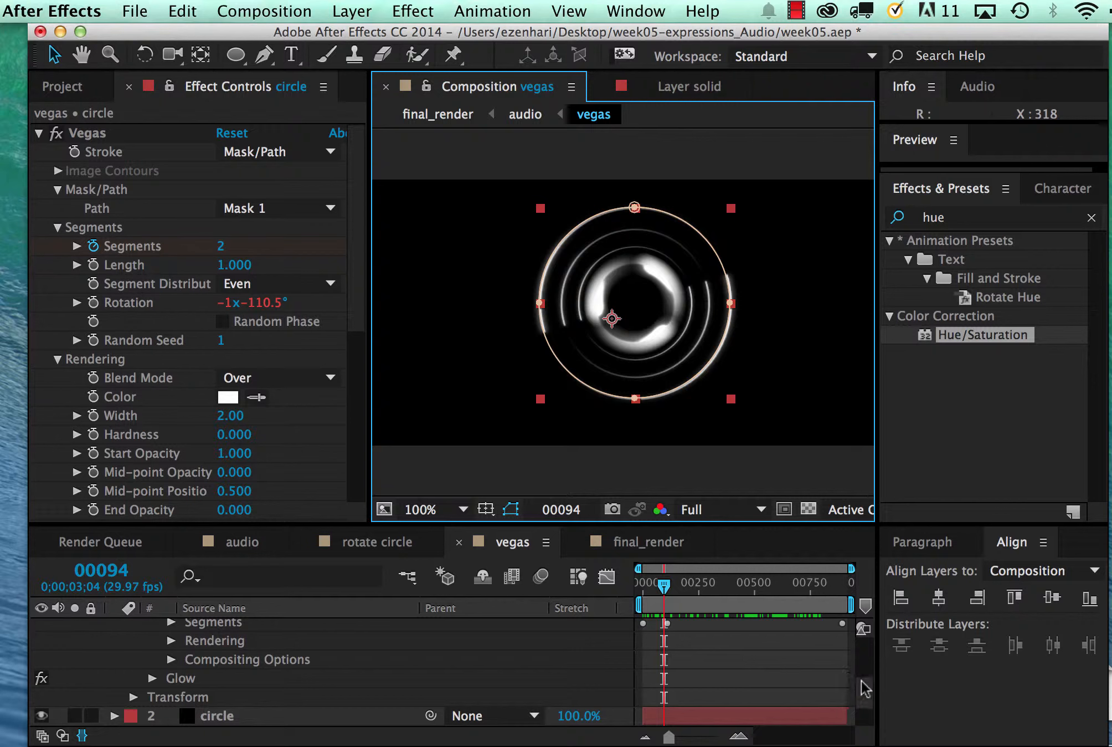
left_click_drag(864, 682, 863, 585)
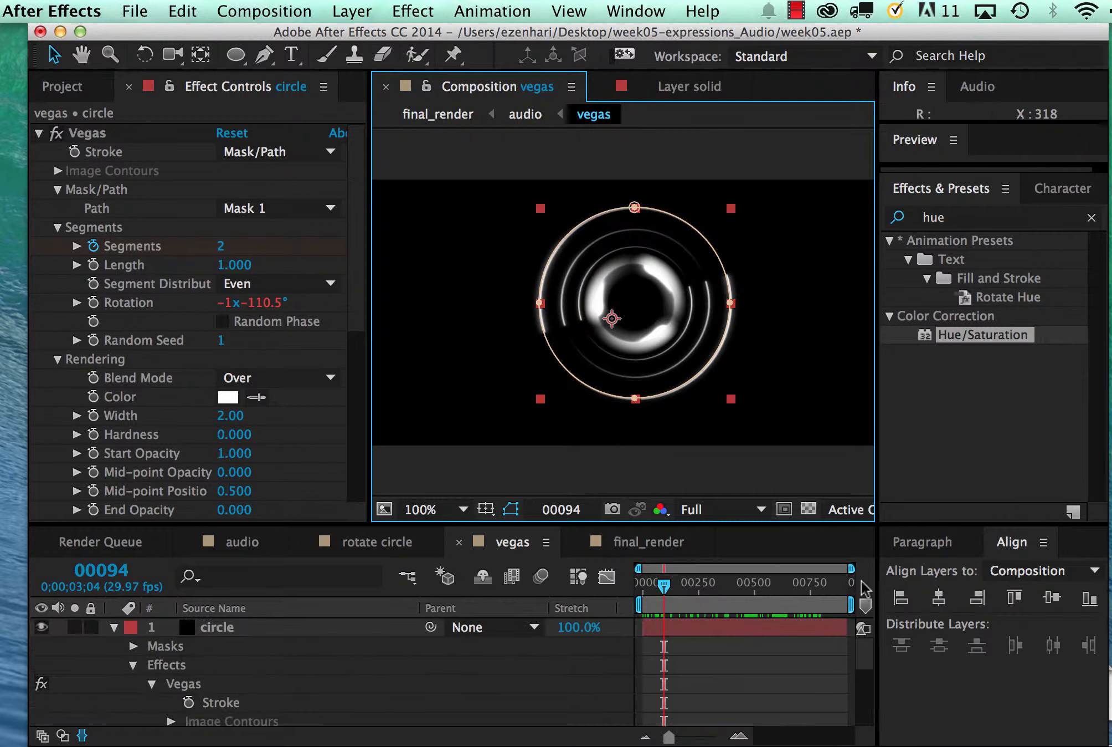
left_click(138, 661)
left_click(133, 664)
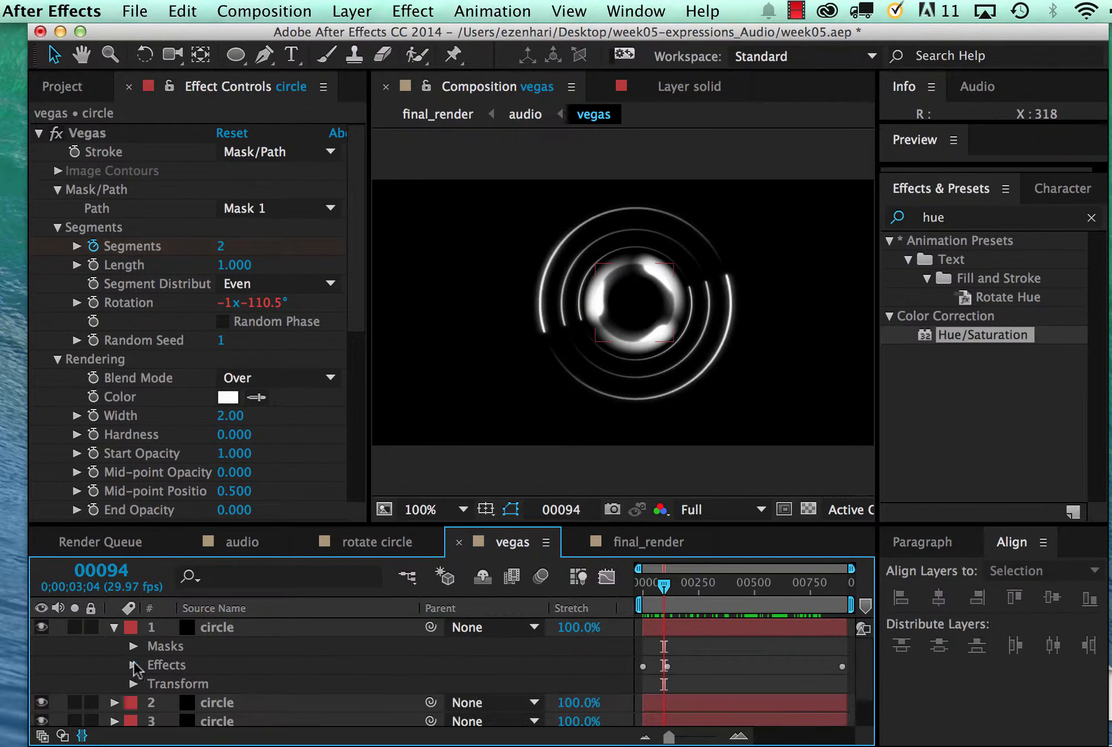
left_click(115, 628)
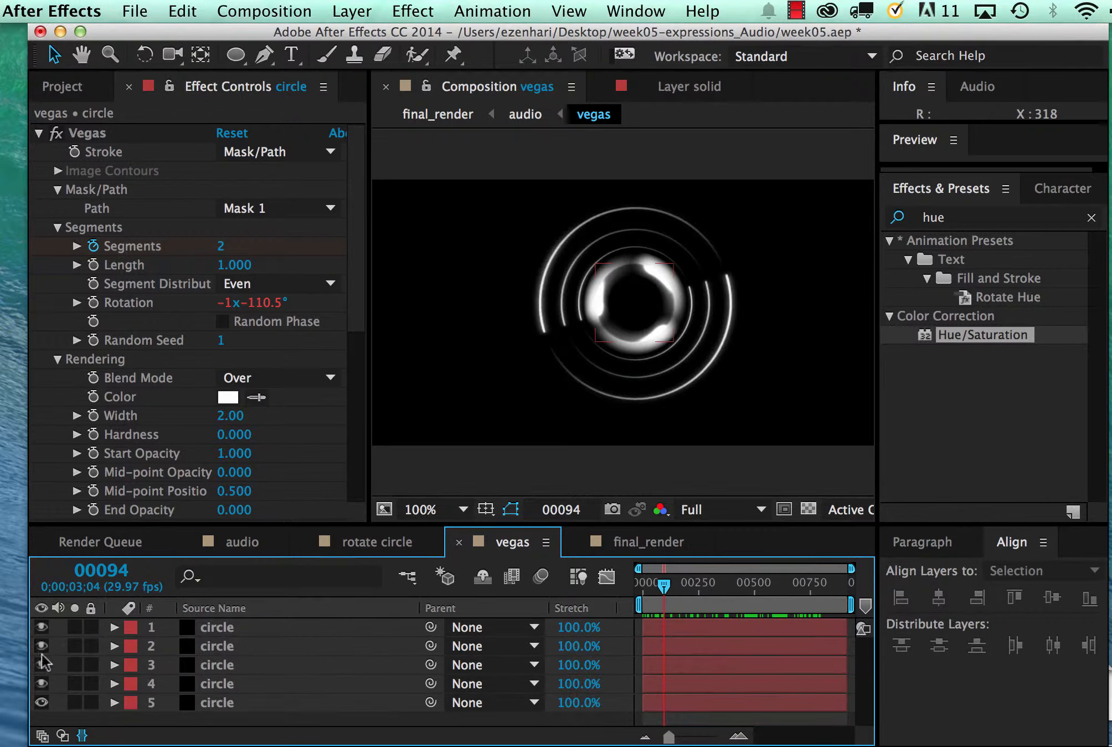
Toggle each circle layer's visibility off and on to identify which layer holds the outermost ring
left_click(40, 701)
left_click(40, 701)
left_click(41, 628)
left_click(41, 627)
left_click(42, 646)
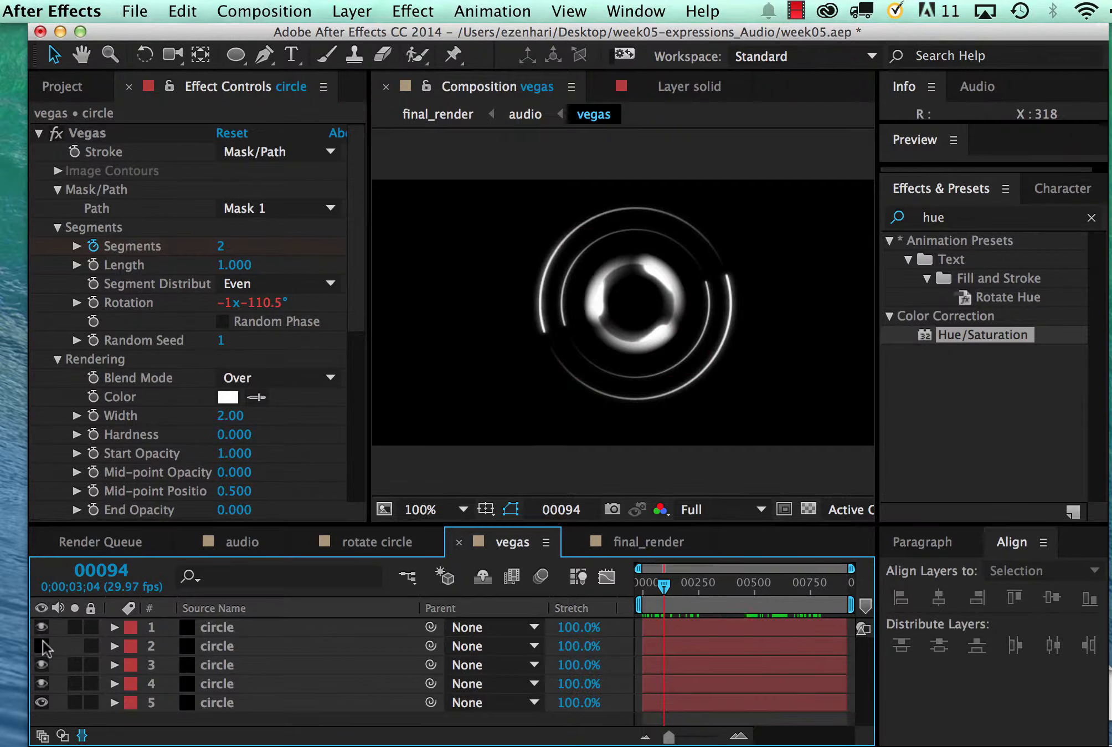
left_click(42, 646)
left_click(41, 664)
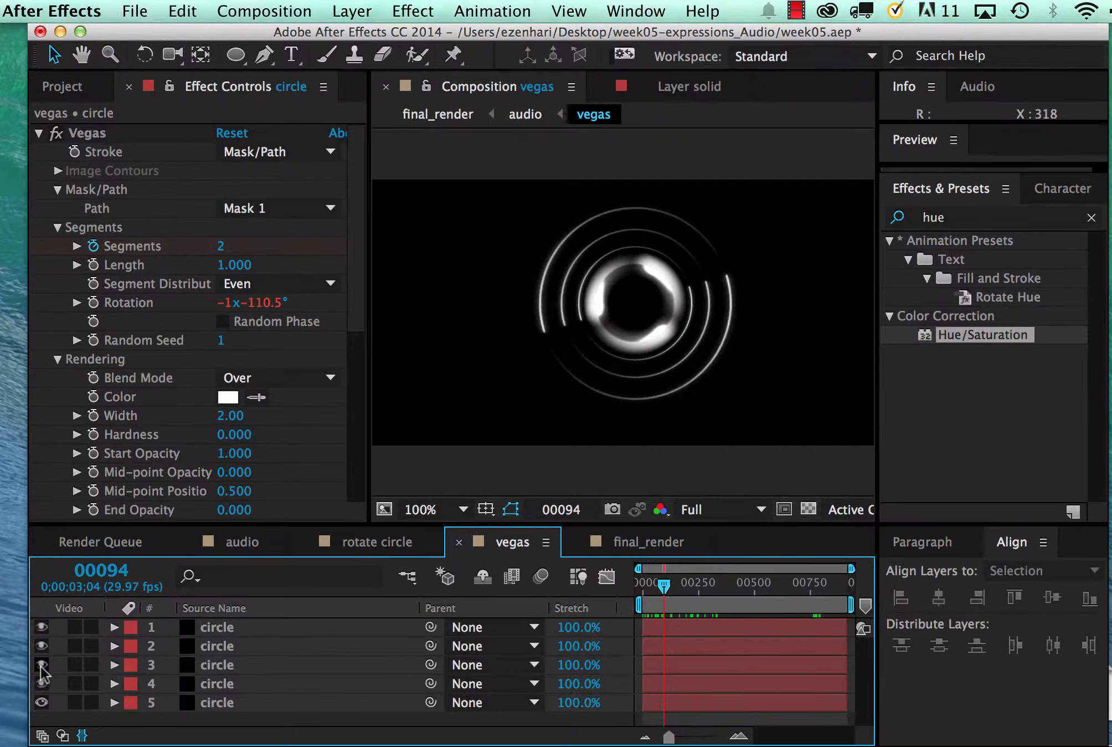
left_click(41, 665)
left_click(41, 666)
left_click(42, 666)
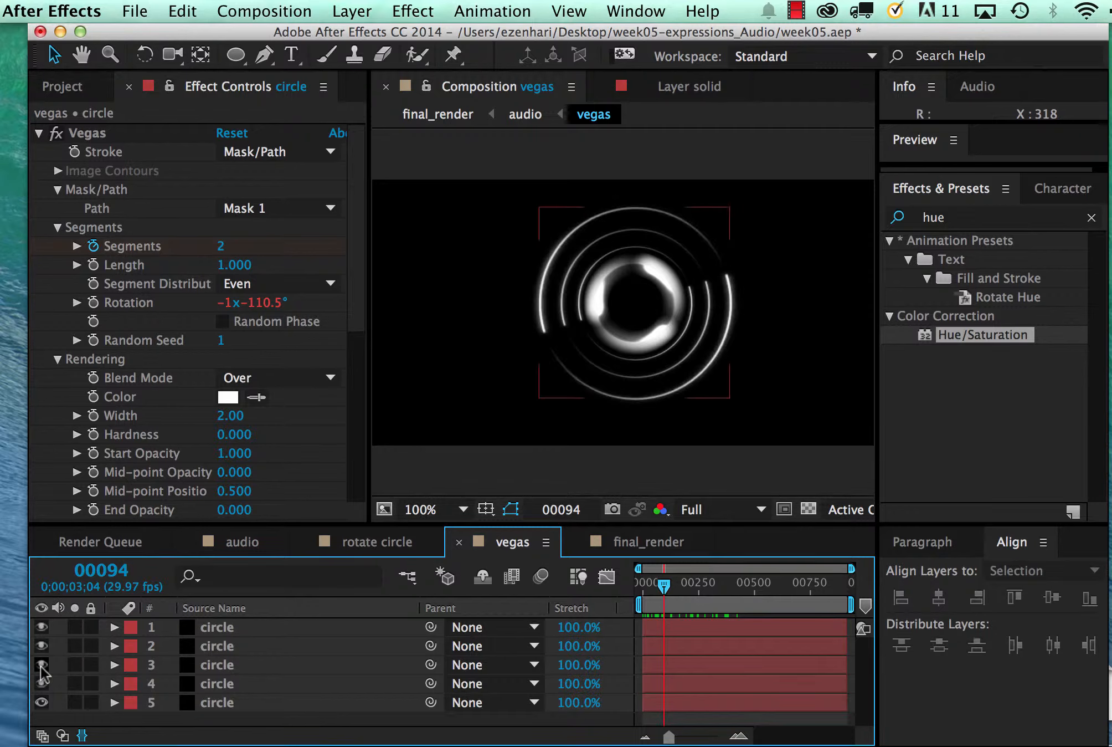
left_click(41, 684)
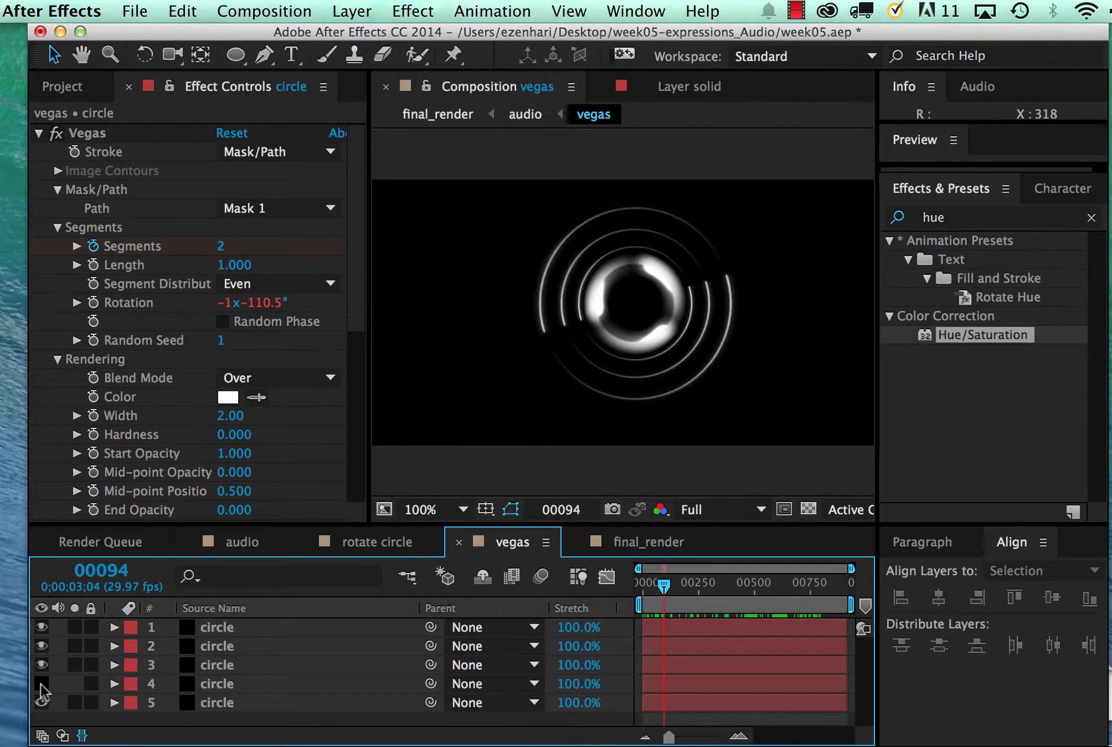
left_click(42, 684)
left_click(41, 684)
left_click(42, 683)
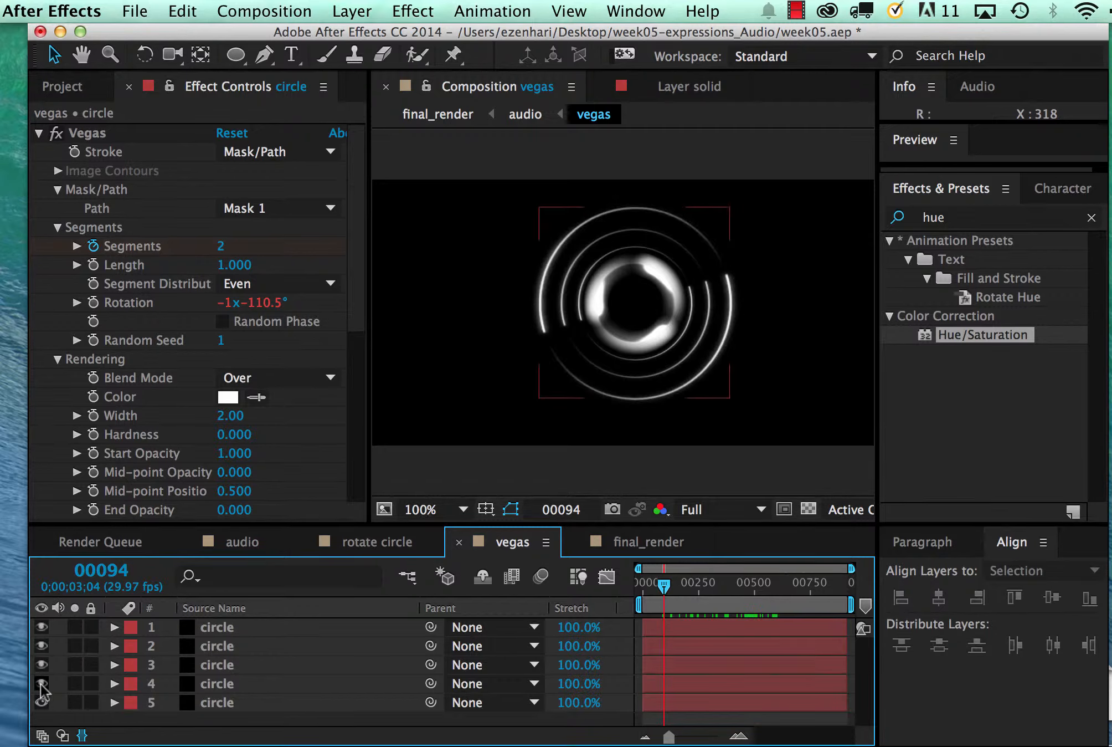
Apply the expression wiggle(5,50) to the Glow Intensity of the outermost ring on layer 4
left_click(193, 686)
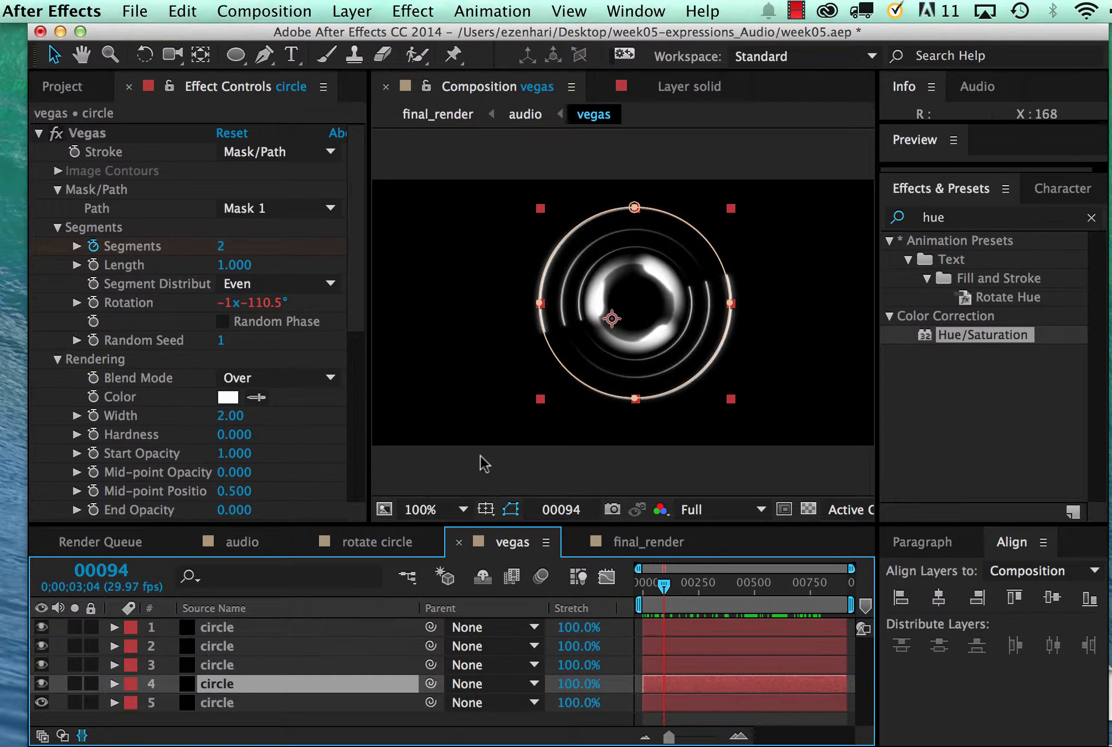
left_click(114, 683)
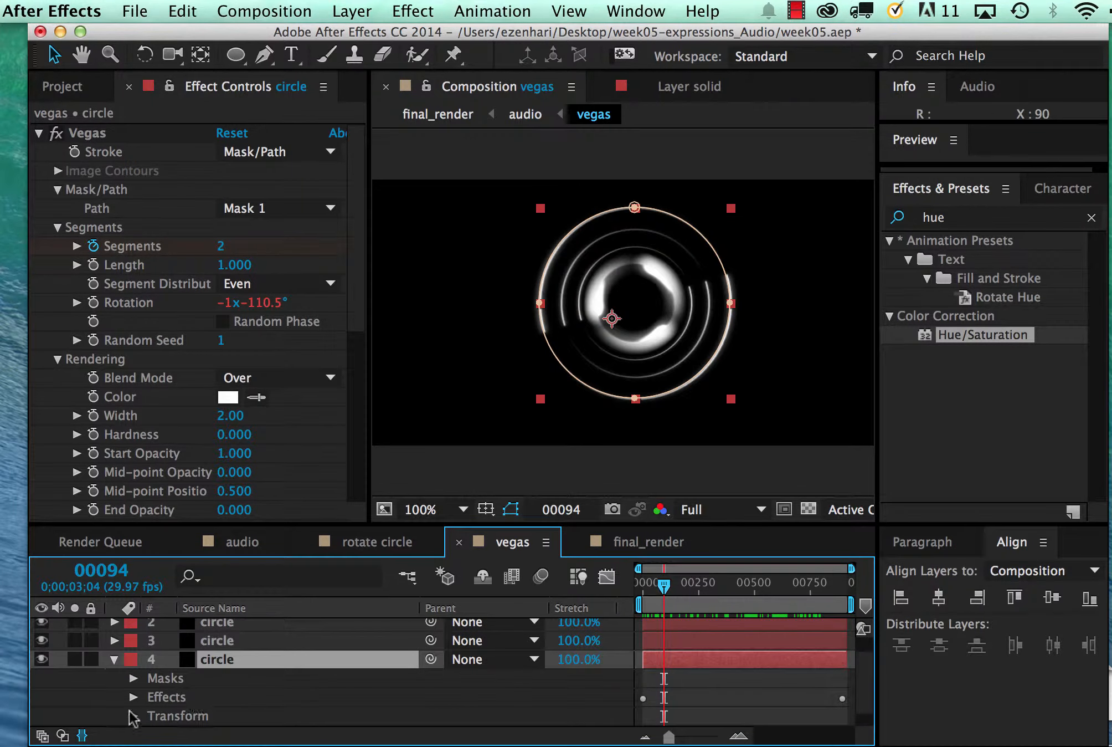
left_click(133, 697)
left_click(176, 716)
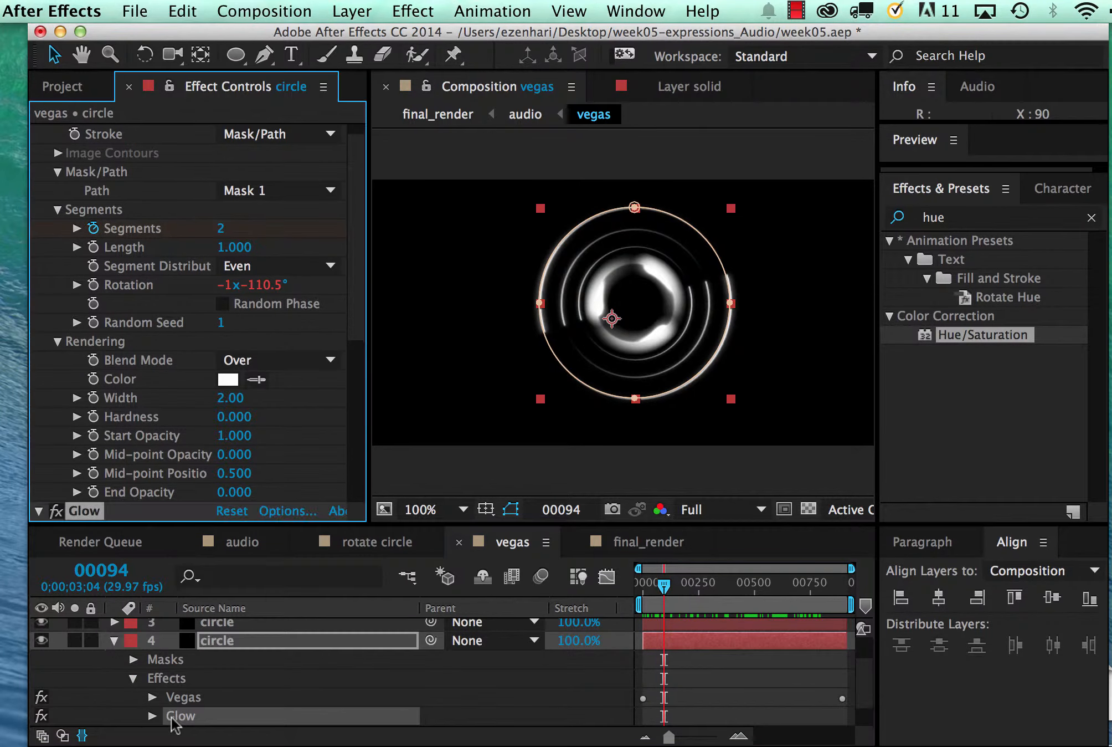
scroll(353, 355, "down", 5)
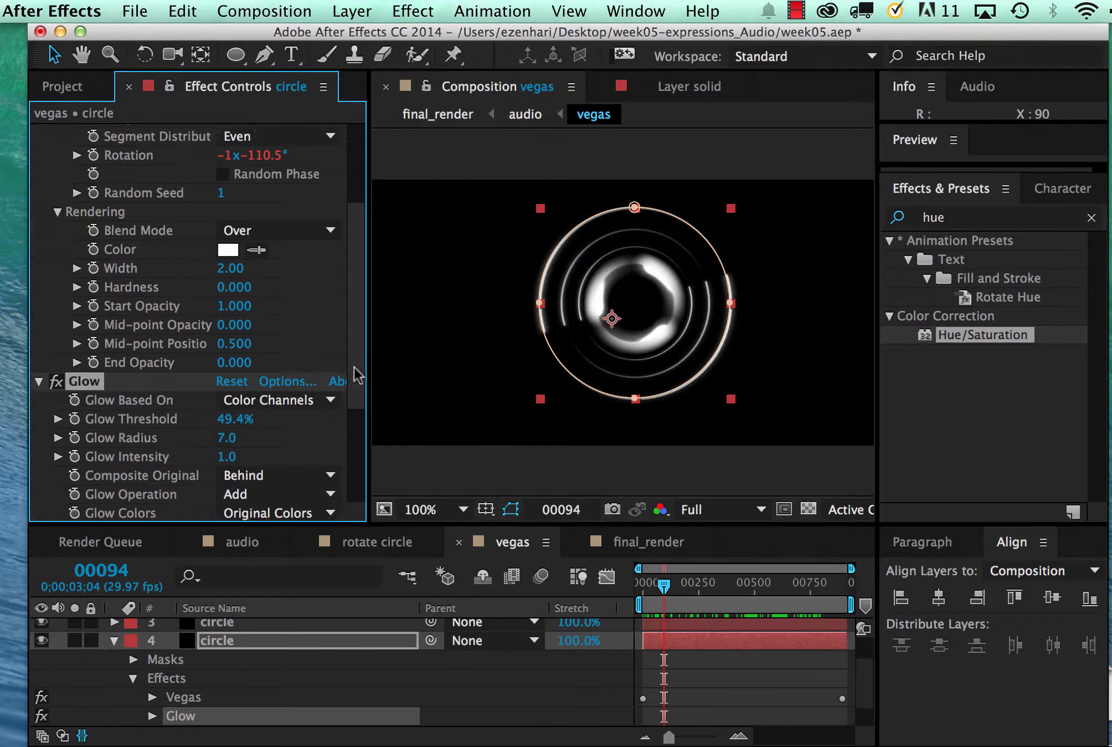
scroll(335, 473, "down", 1)
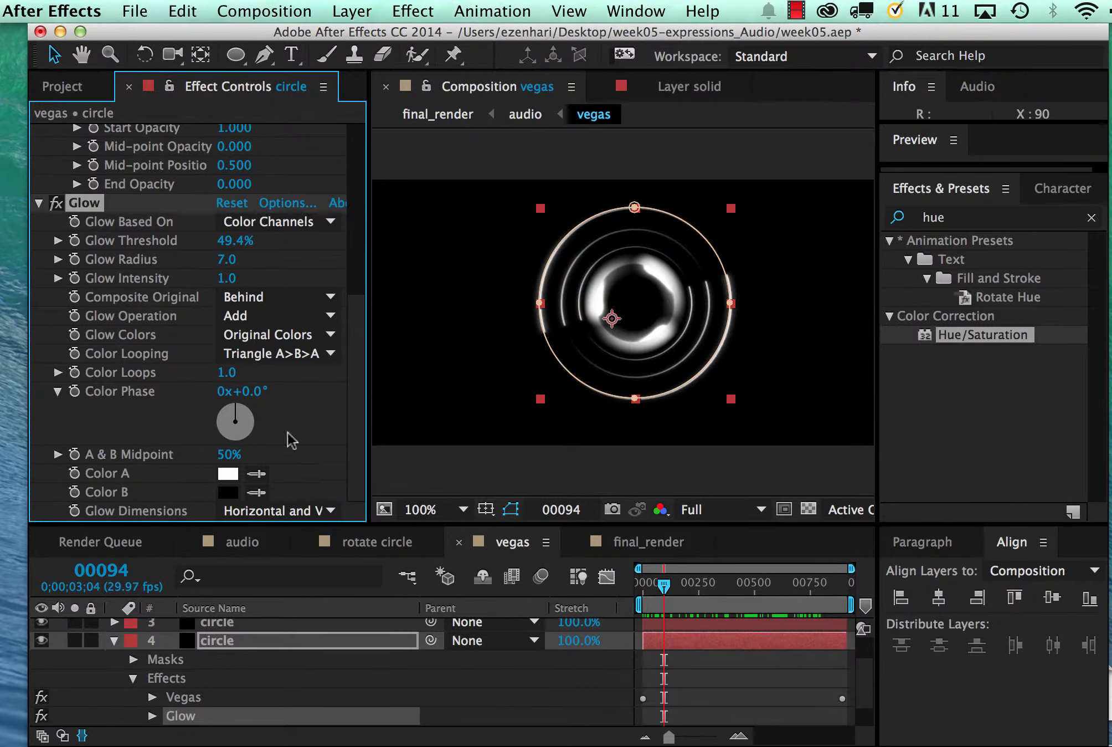
left_click(74, 277, "alt")
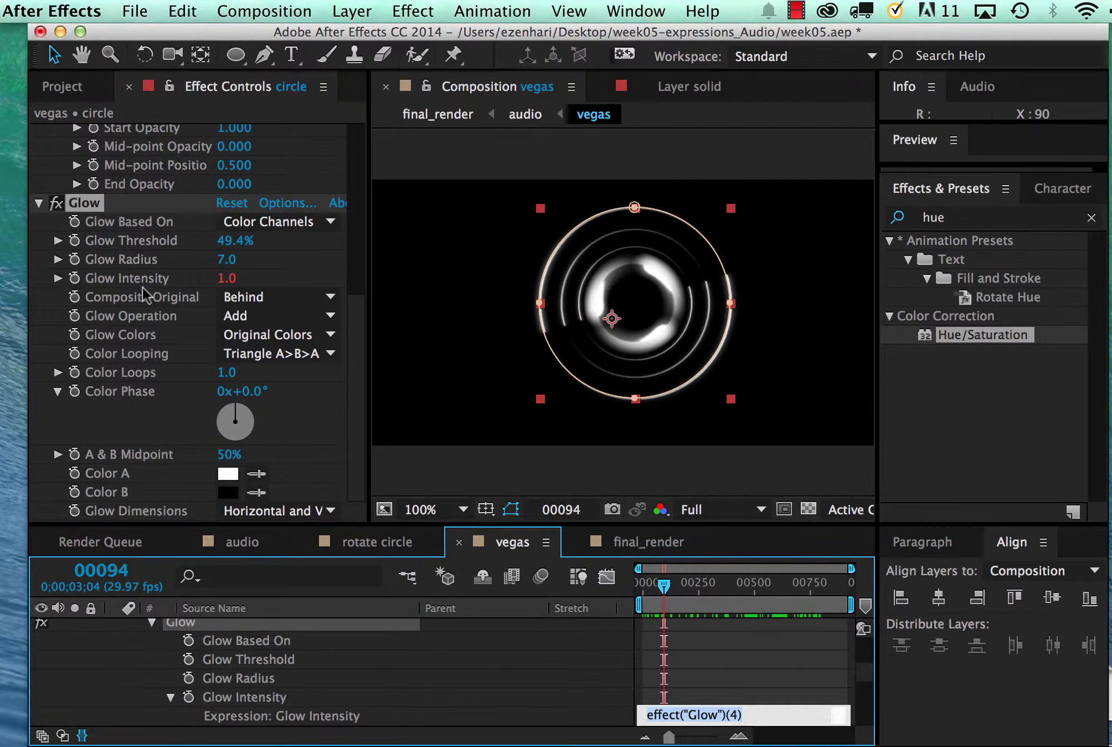
left_click(676, 715)
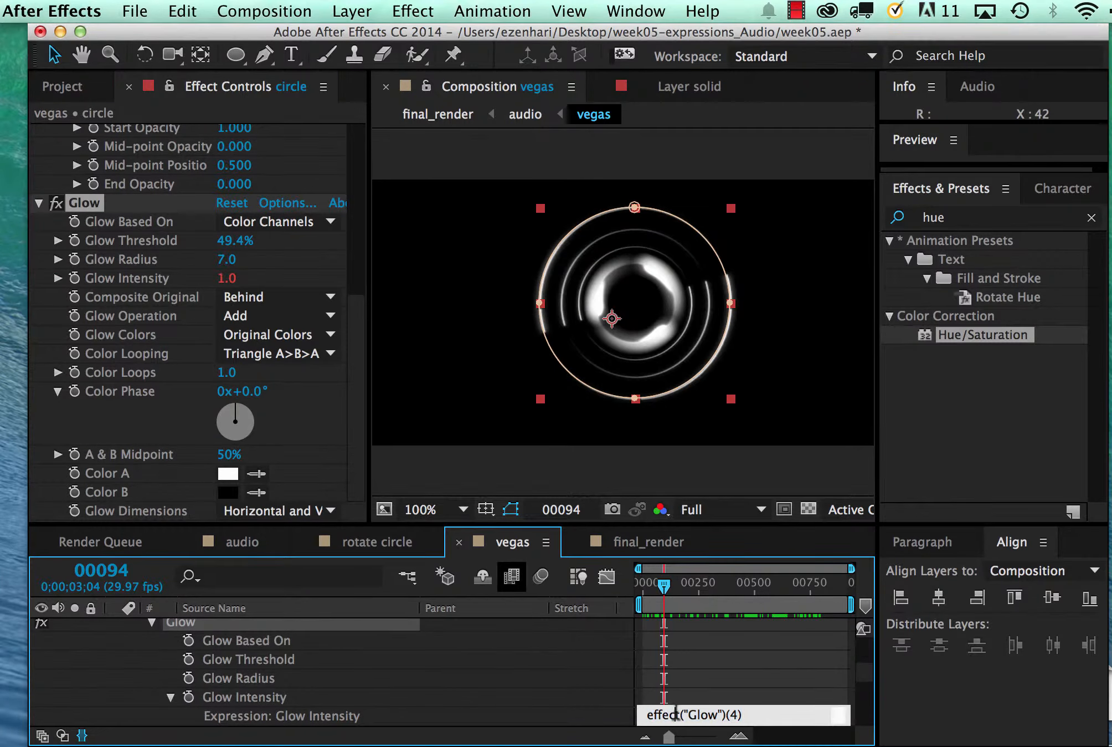
left_click_drag(753, 715, 604, 715)
key("BackSpace")
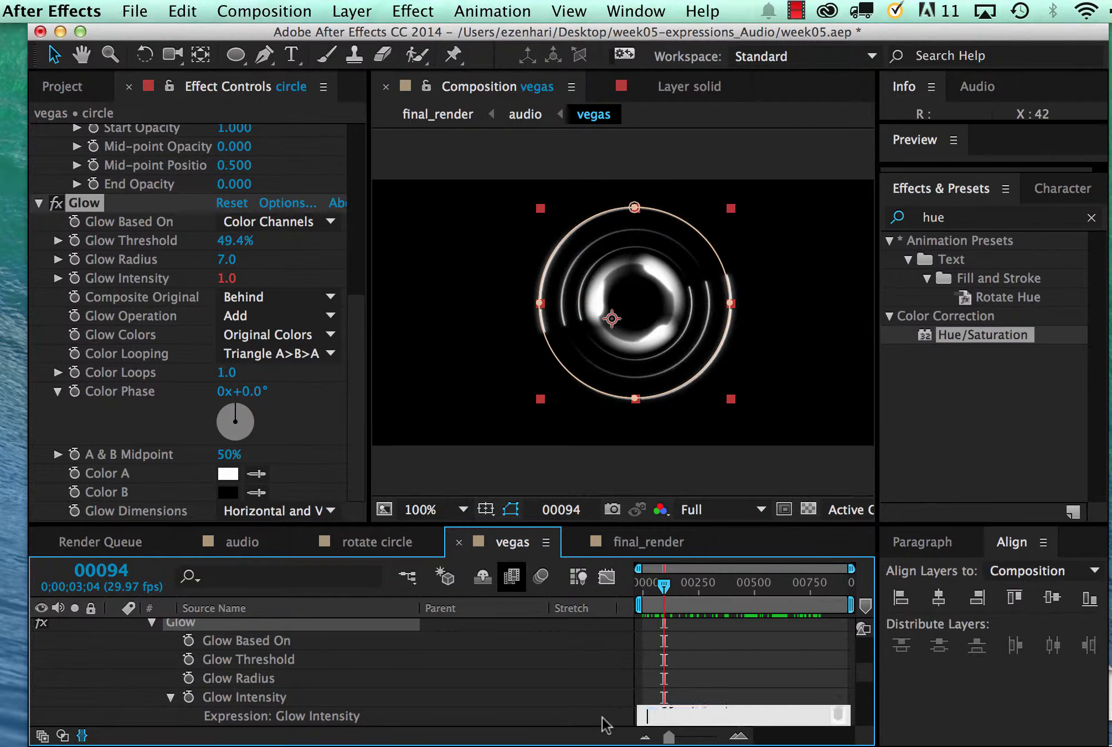
left_click(733, 661)
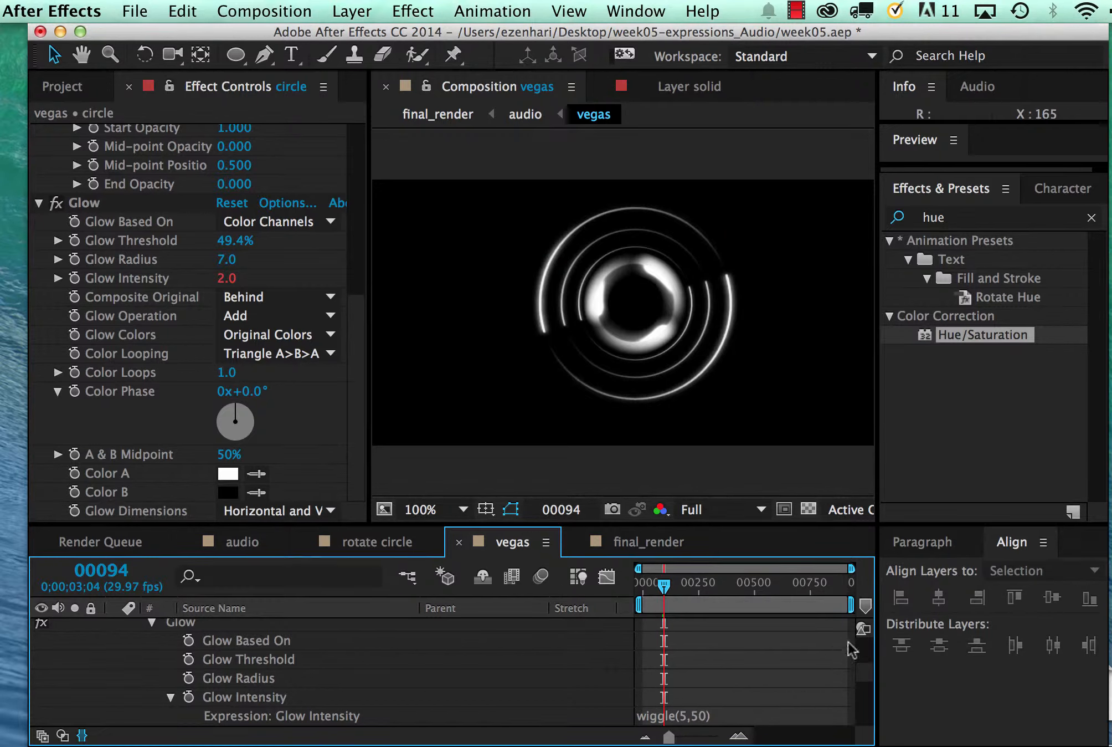
Review the Glow Intensity expression and scrub to frame 744 and back to frame 491 to check the outermost ring's glow
scroll(863, 677, "down", 4)
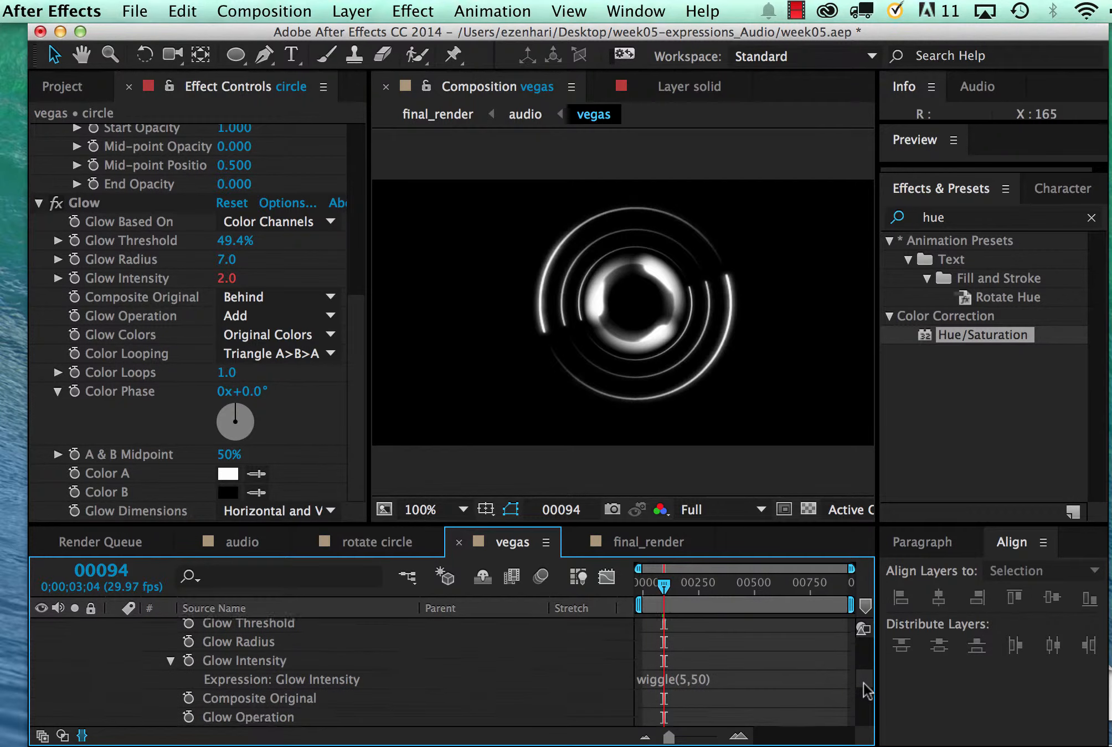
left_click(668, 645)
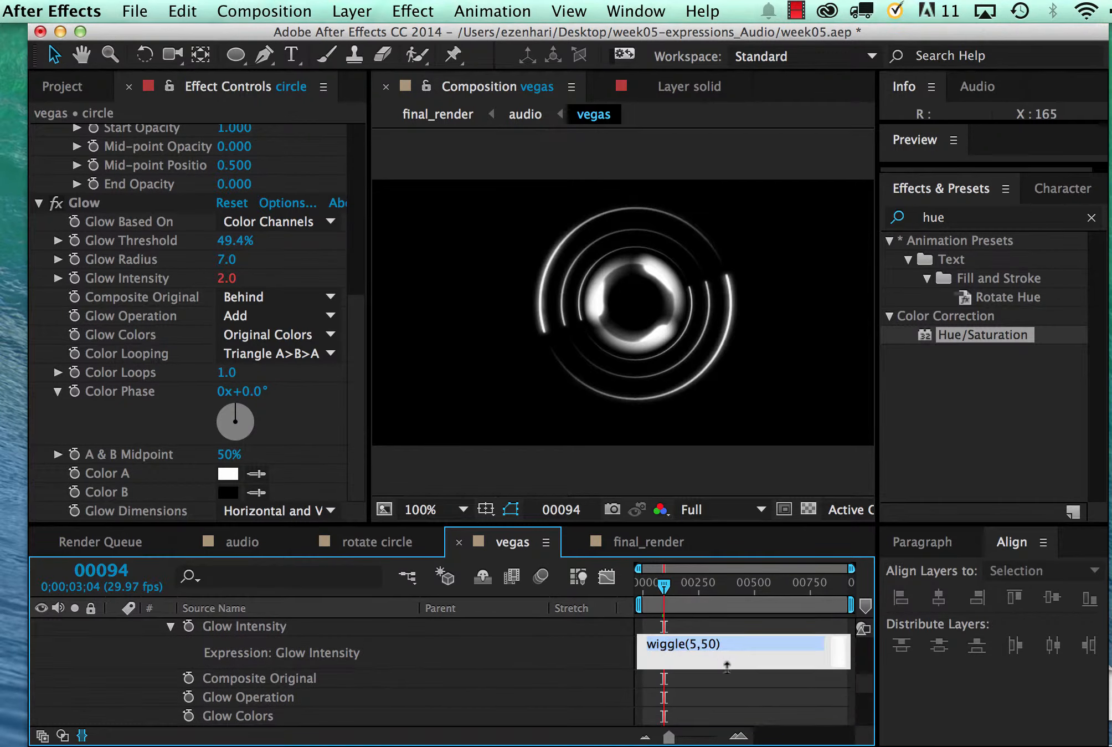
left_click(863, 681)
scroll(864, 680, "up", 2)
scroll(863, 674, "down", 1)
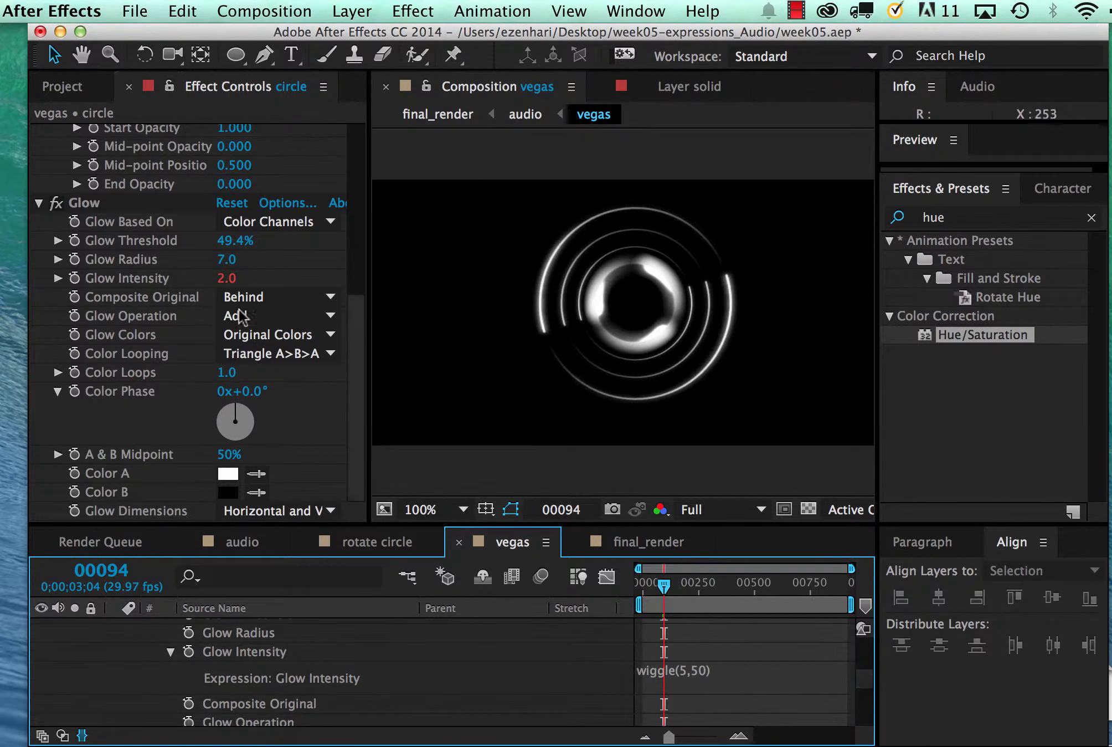
left_click(148, 283)
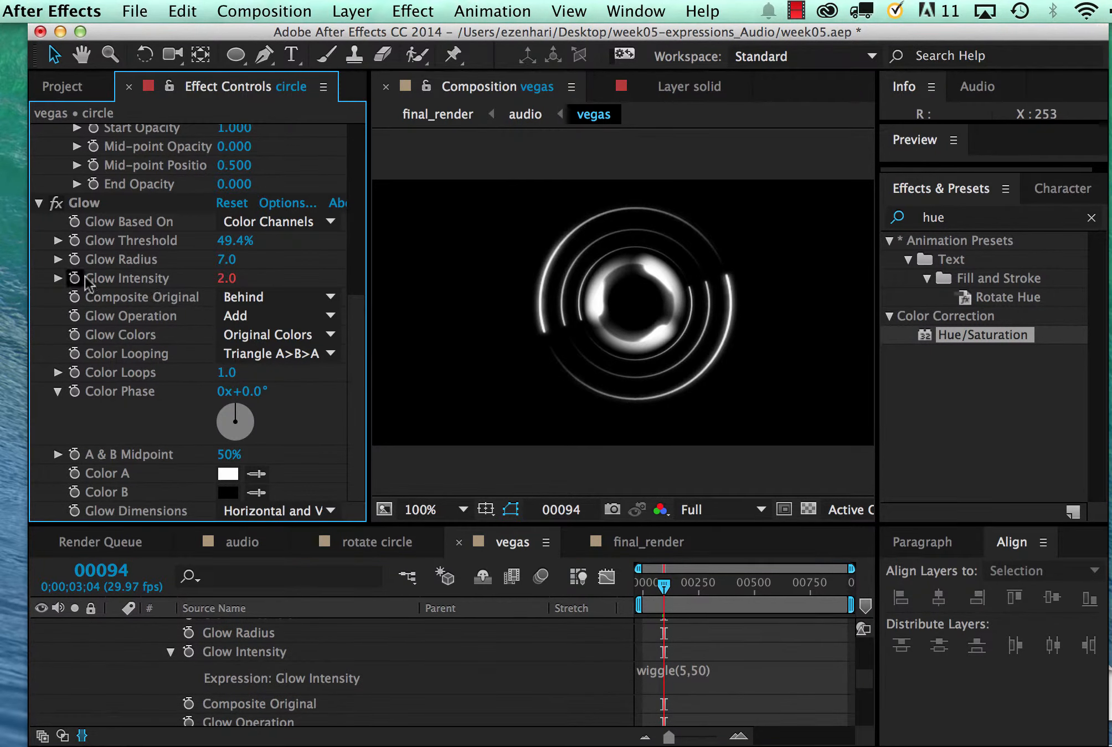
left_click(56, 278)
left_click(56, 278)
left_click_drag(662, 600, 804, 593)
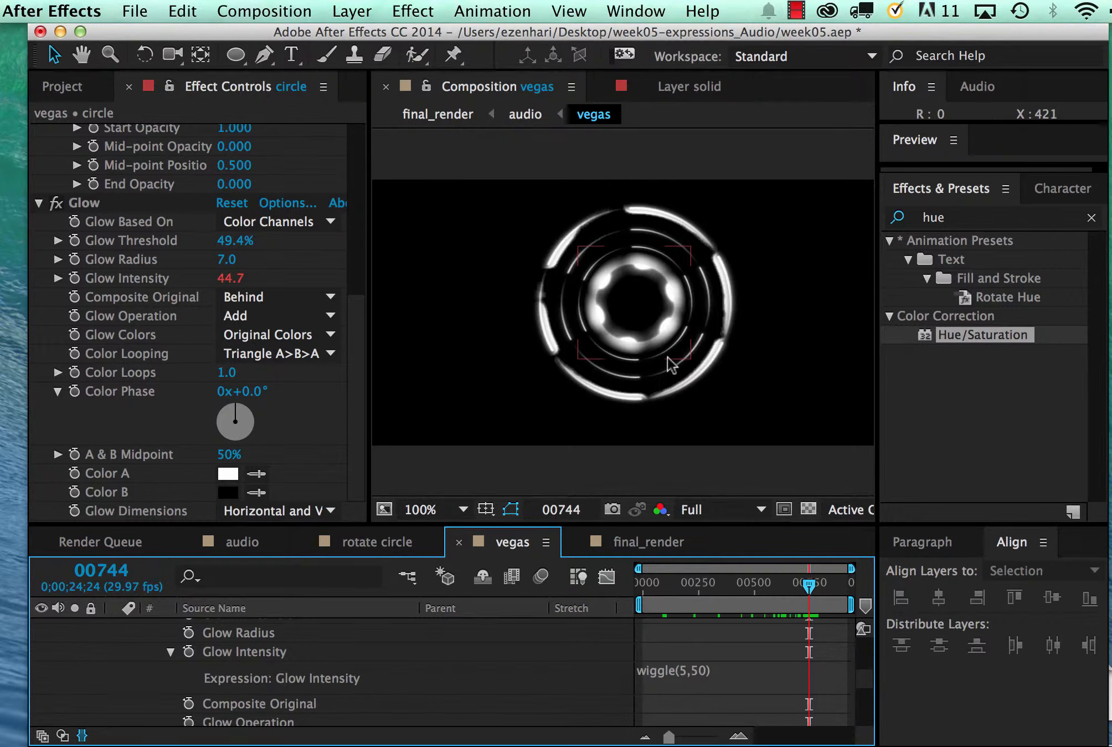
left_click_drag(804, 593, 751, 584)
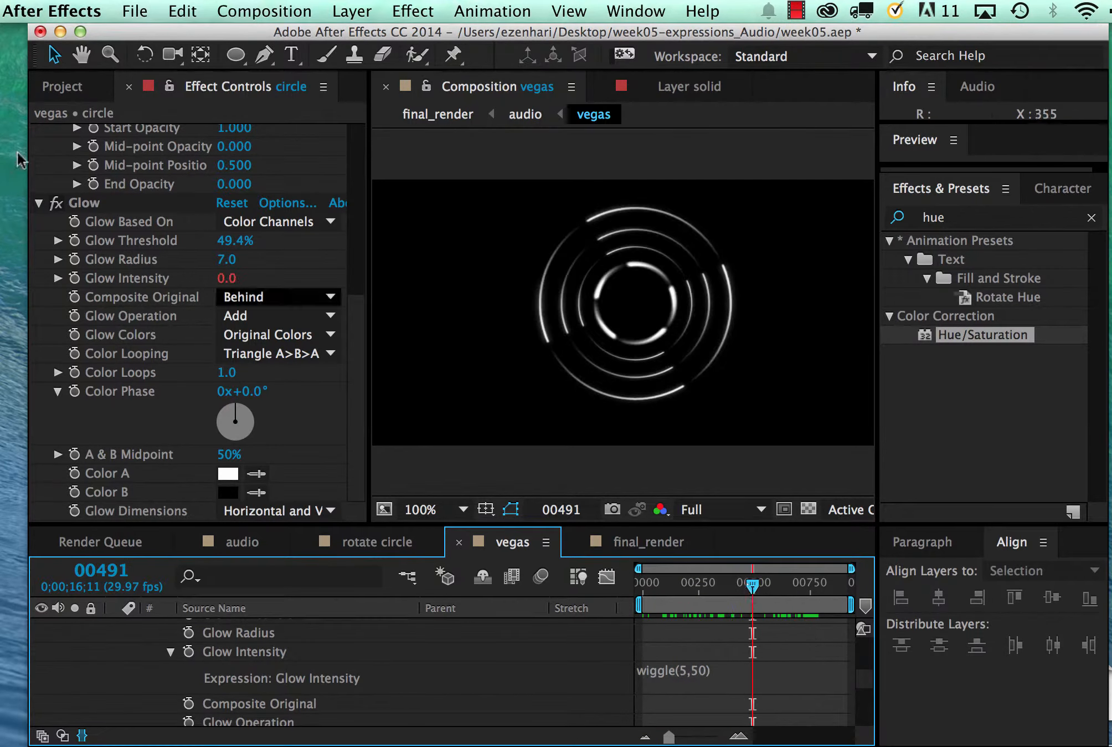
Open the final_render composition and display the layer Mode columns while hiding the switches and Stretch columns
left_click(56, 87)
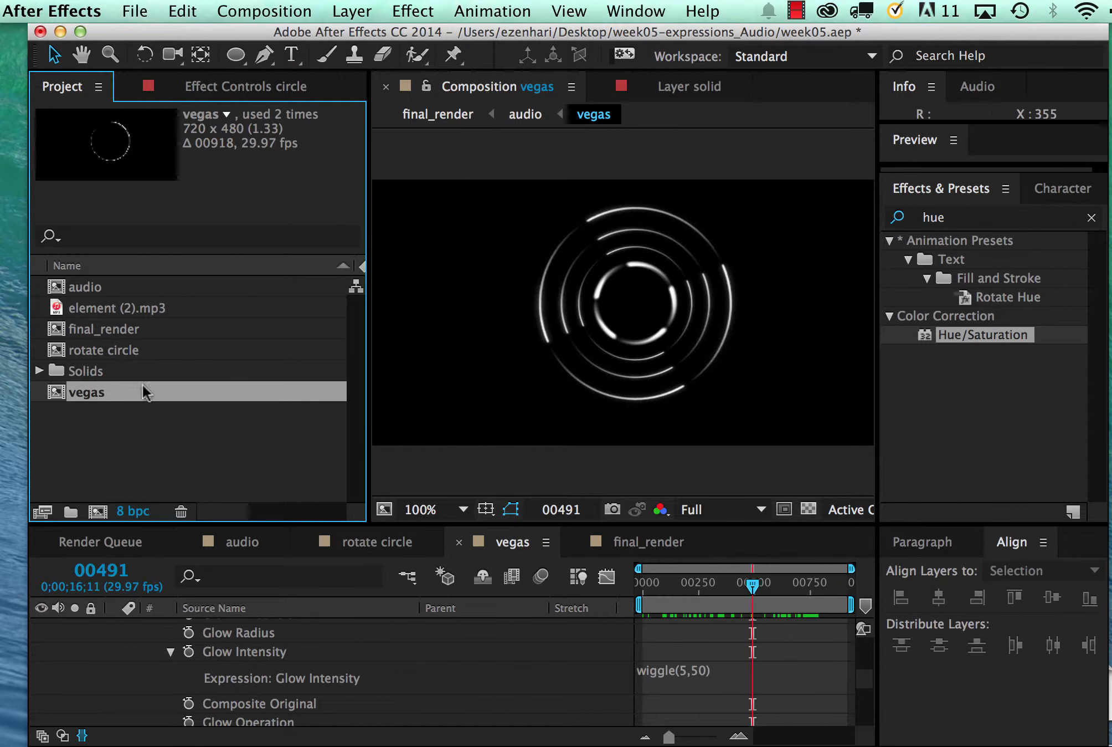
double_click(56, 332)
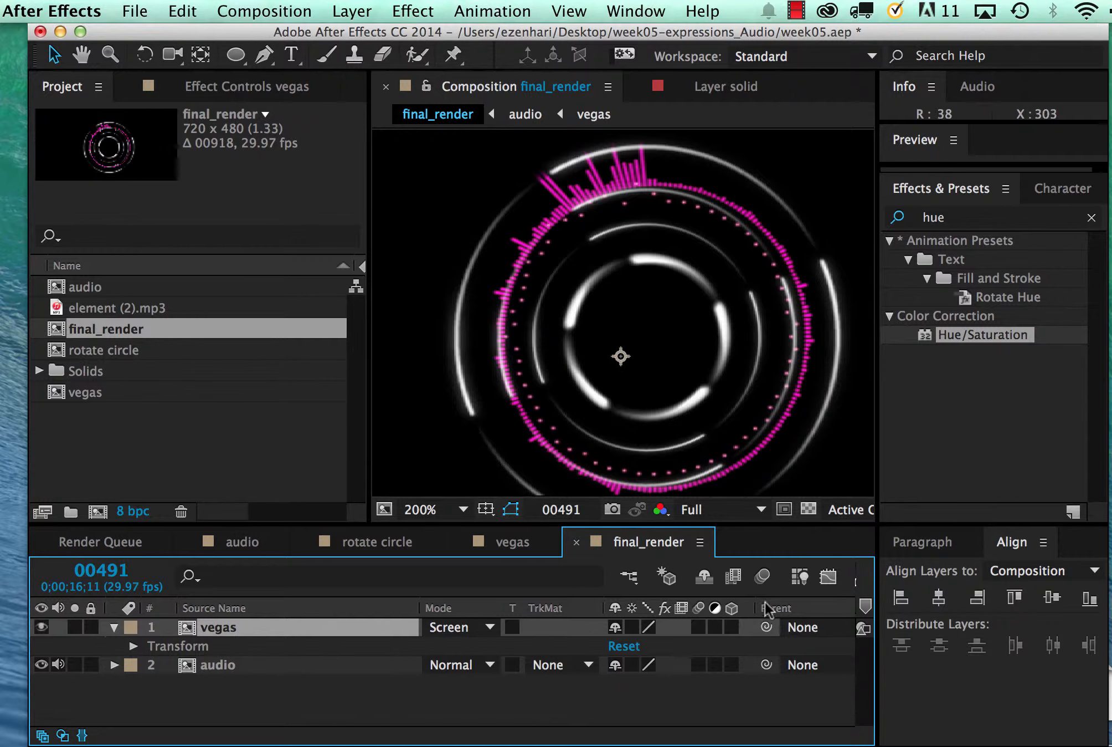
left_click(42, 735)
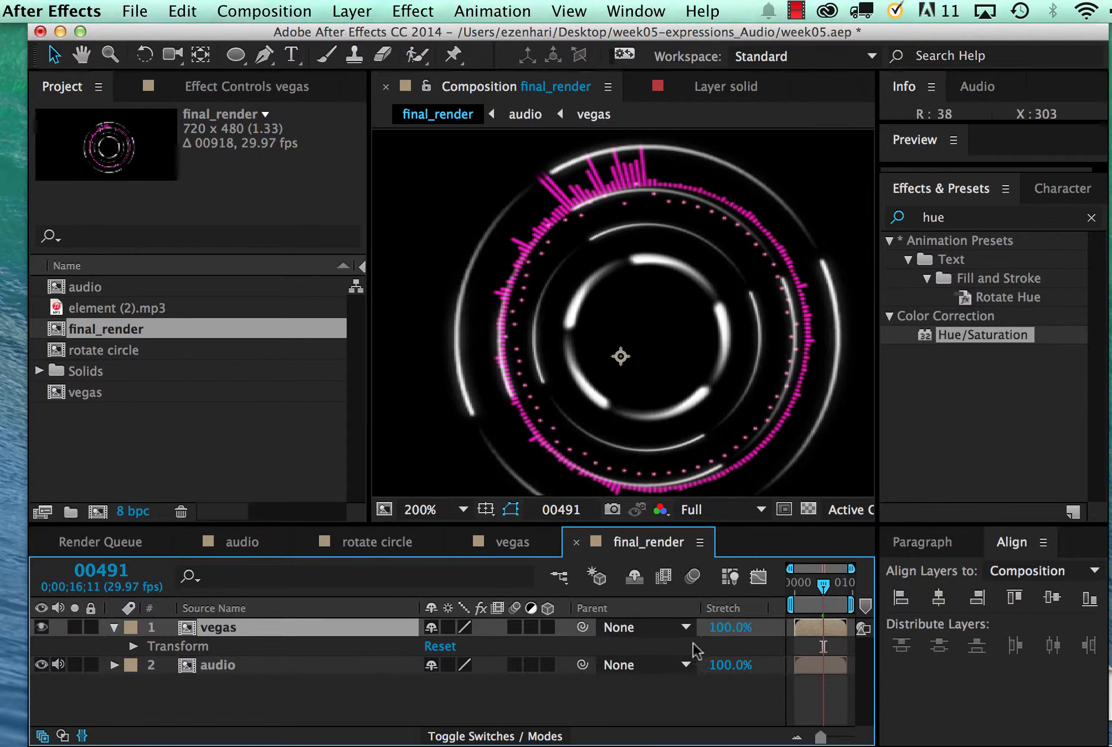
left_click(62, 736)
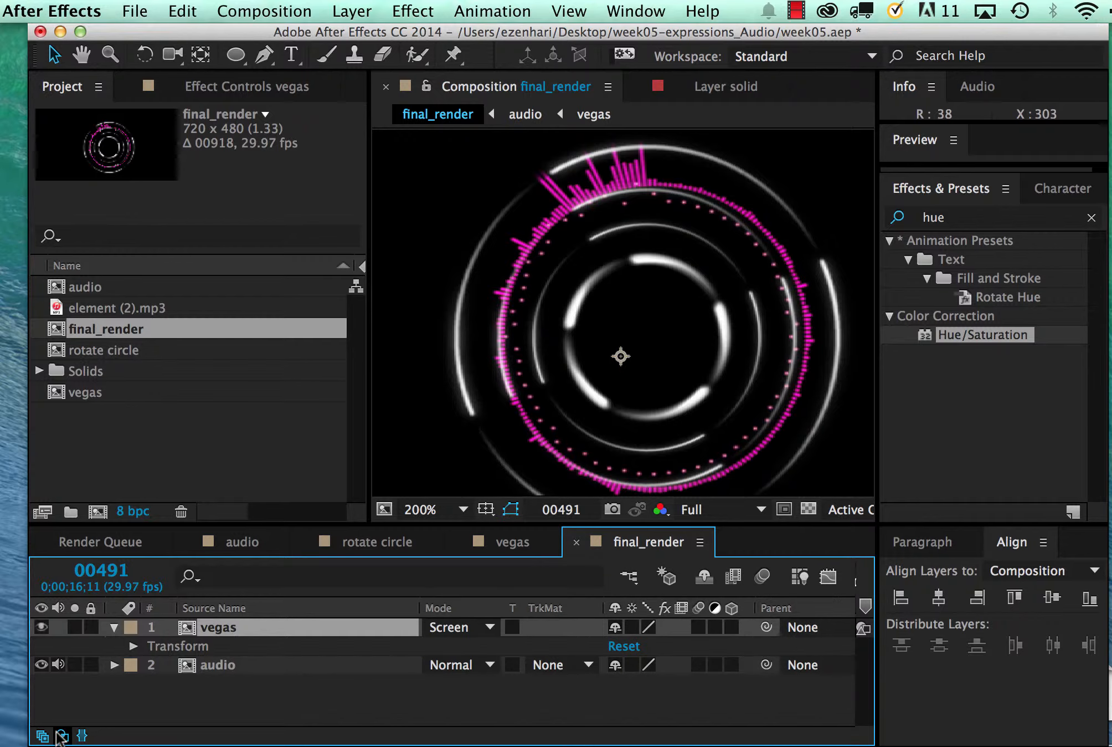
left_click(42, 735)
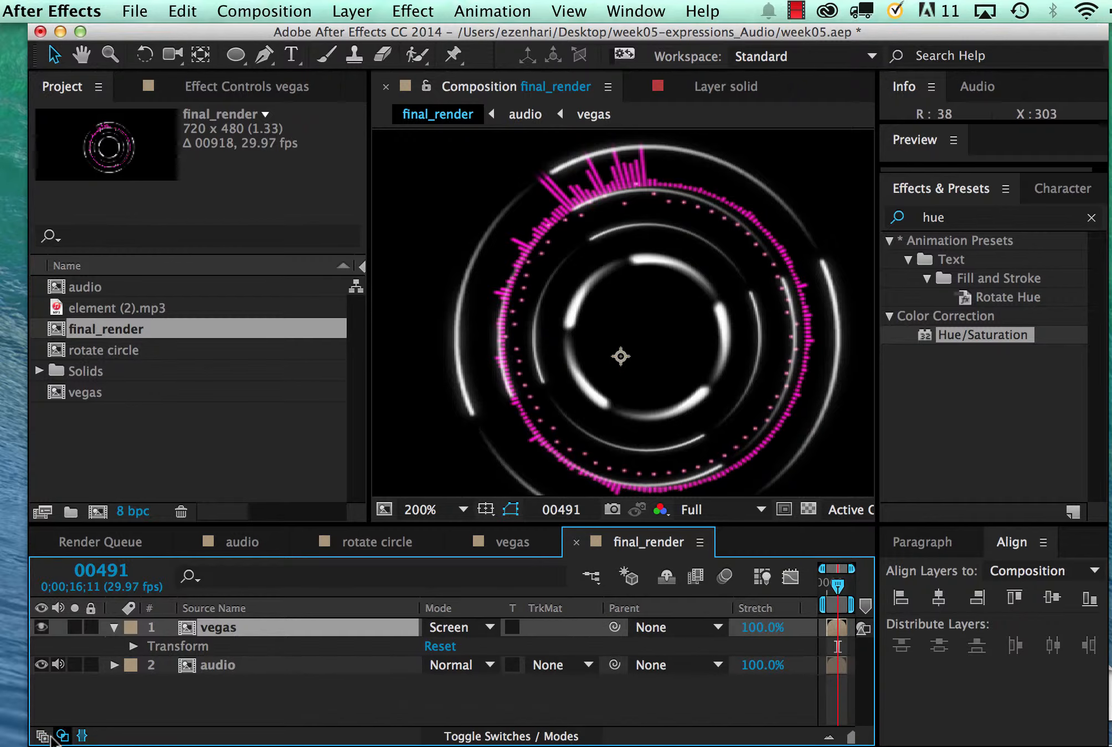
left_click(82, 735)
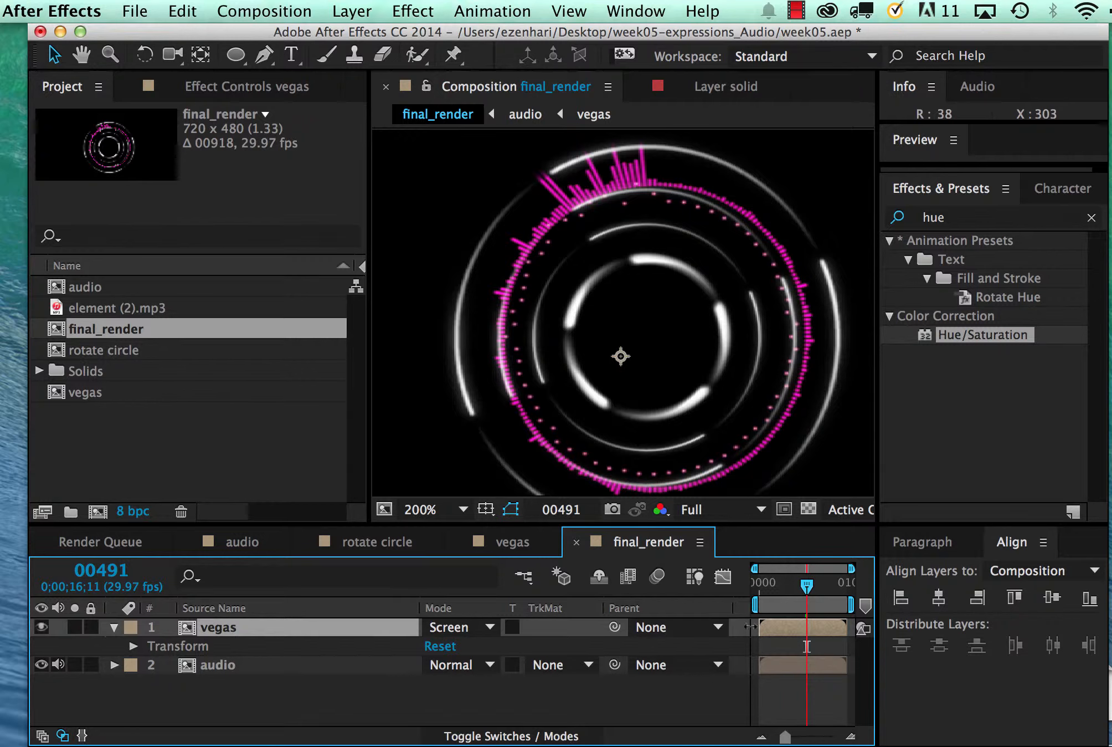
Scrub final_render to frame 390, collapse the vegas layer, and add an adjustment layer above it
mouse_move(807, 586)
left_mouse_down()
mouse_move(769, 586)
mouse_move(799, 593)
left_mouse_up()
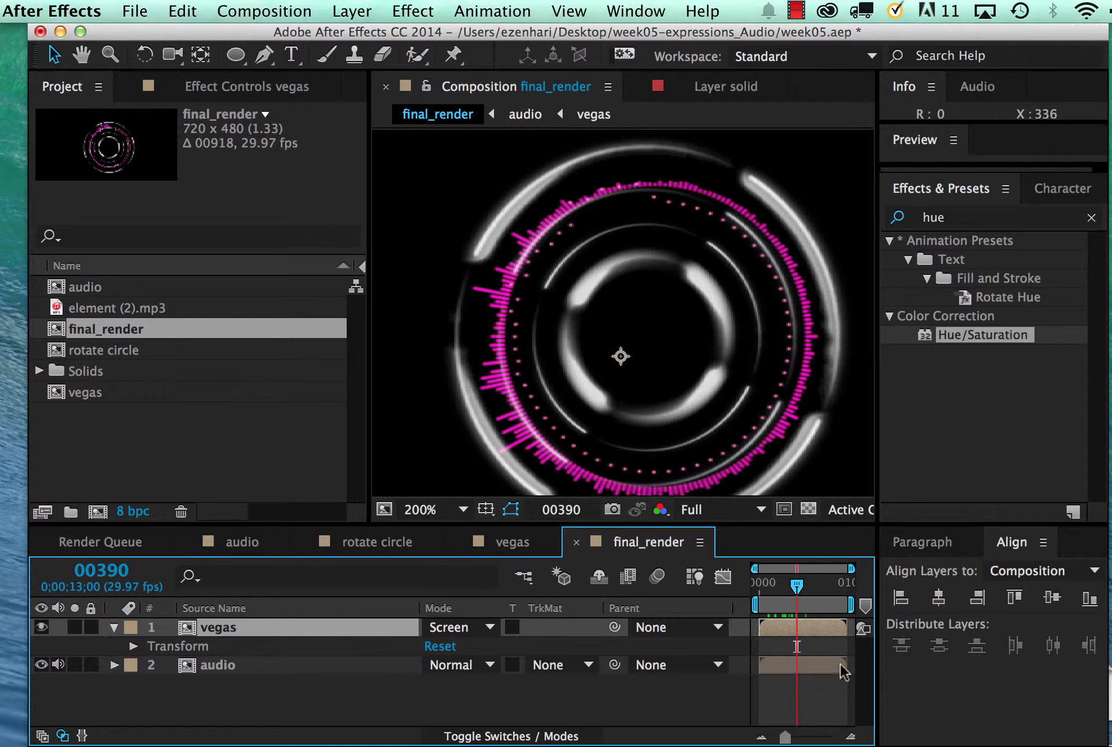
left_click(113, 627)
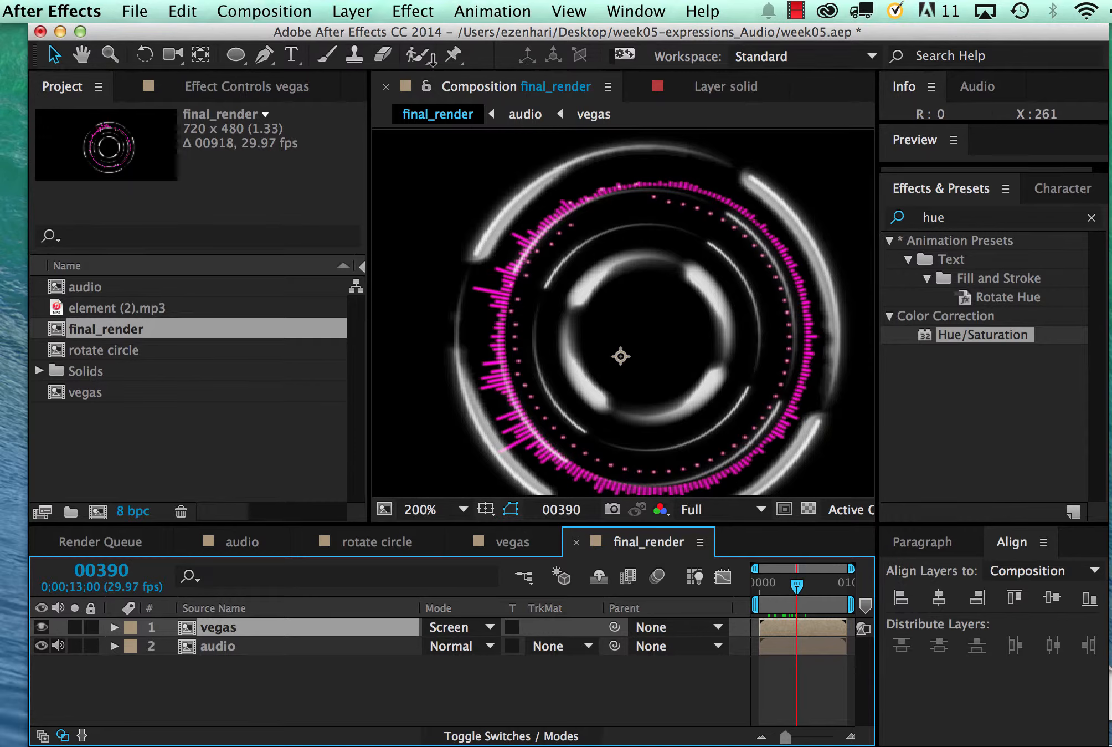
left_click(338, 10)
left_click(214, 219)
left_click(281, 4)
mouse_move(352, 11)
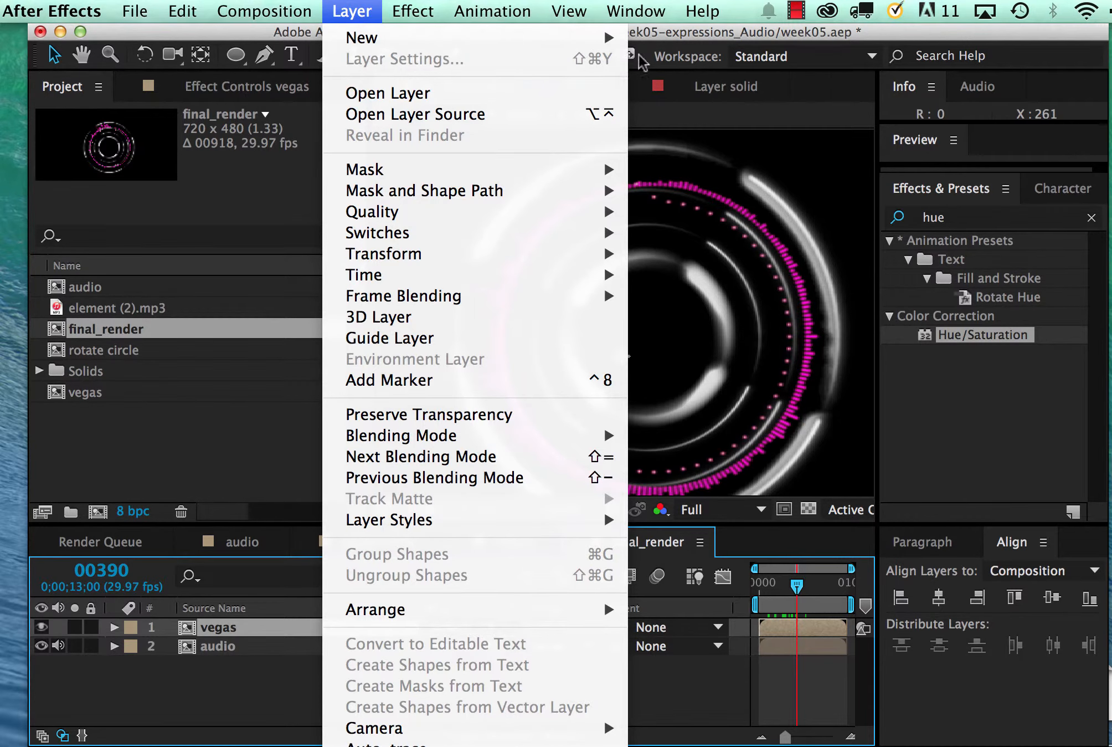
mouse_move(615, 39)
left_click(700, 170)
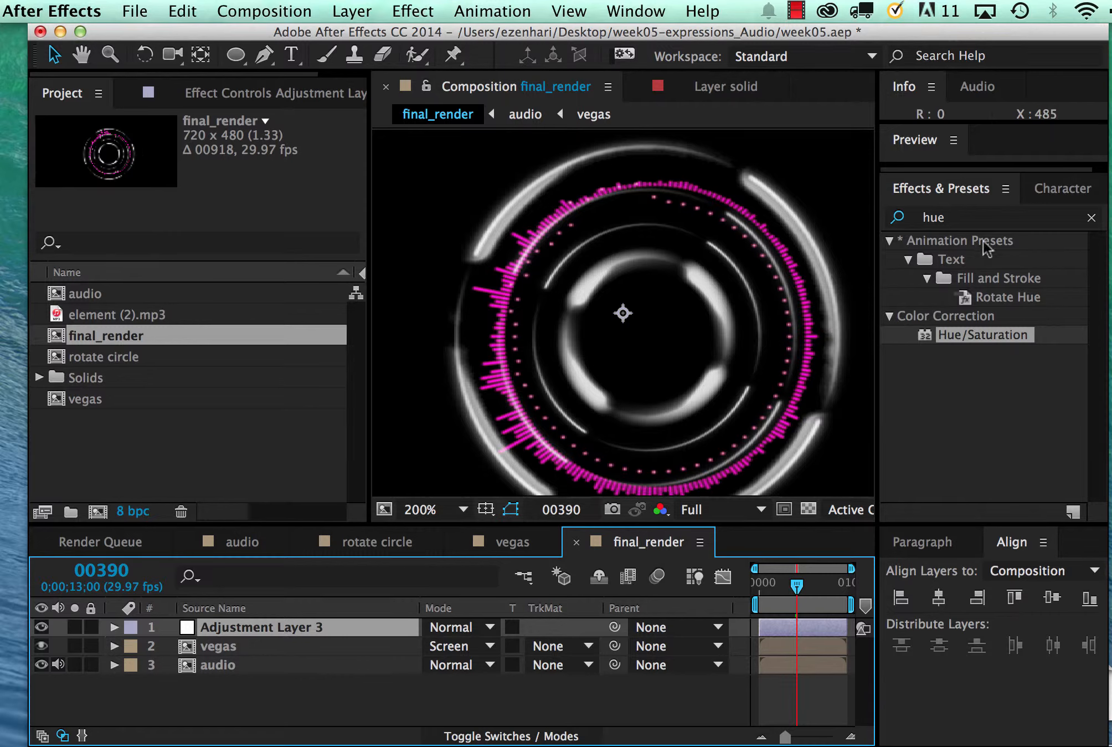
Search the effects for cc and apply CC Toner to the adjustment layer in final_render
left_click(949, 217)
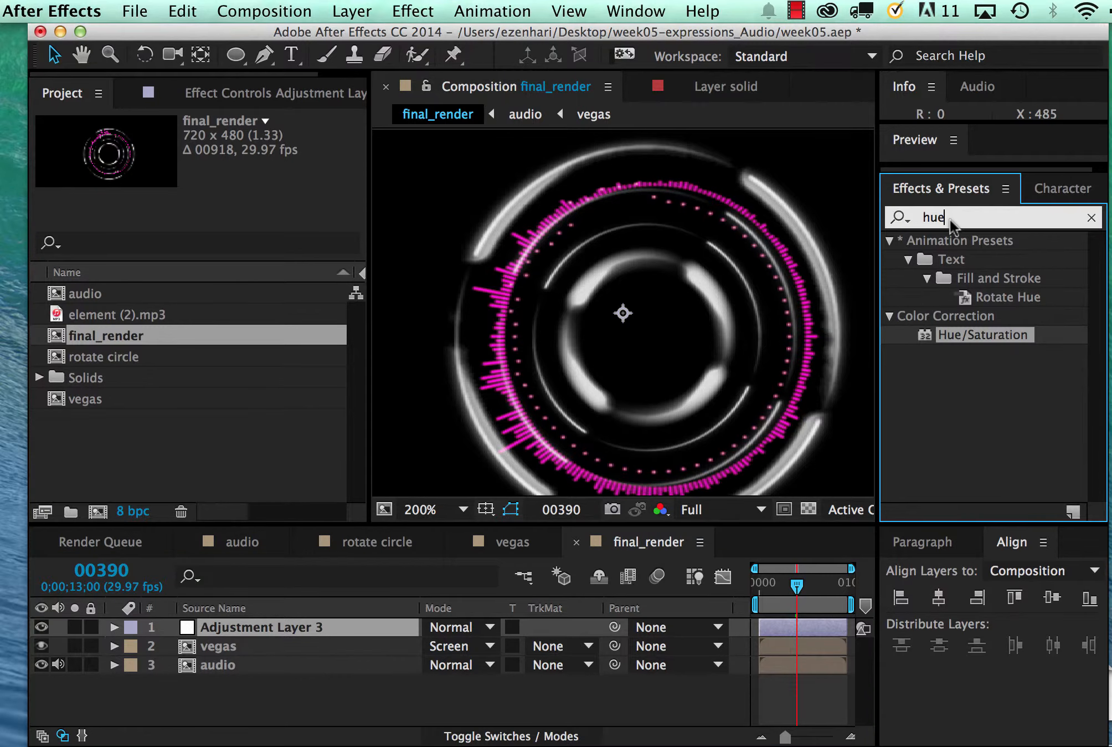
key("BackSpace")
key("BackSpace")
key("BackSpace")
type("cc")
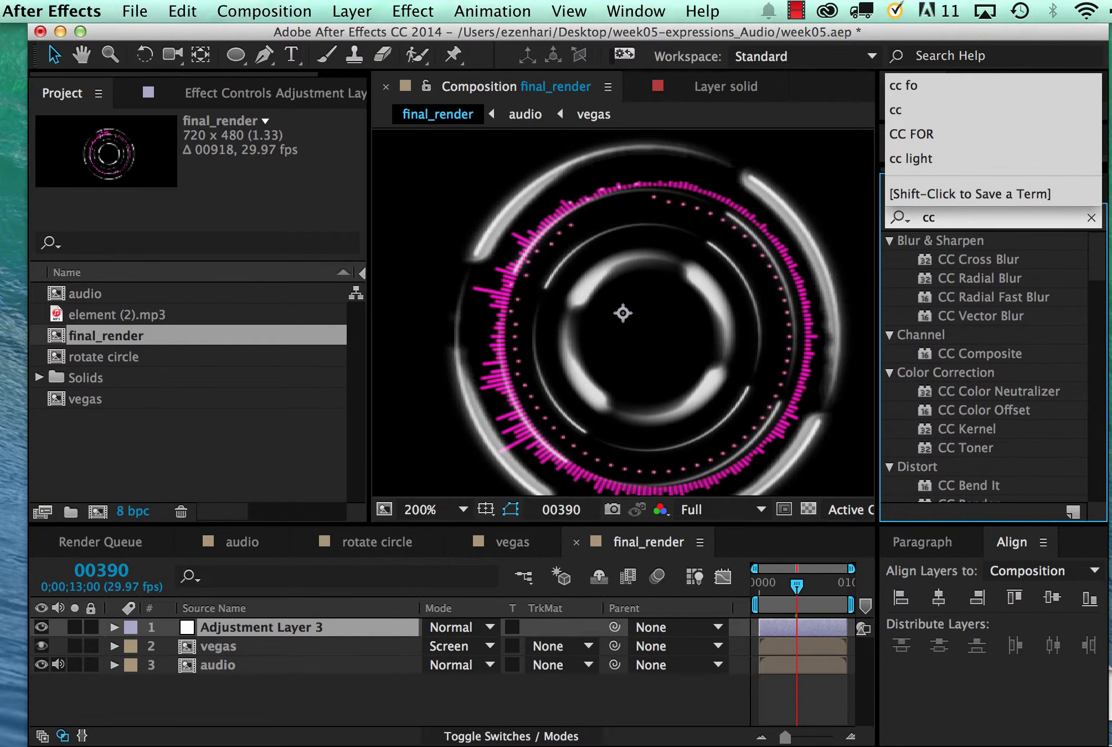
double_click(964, 448)
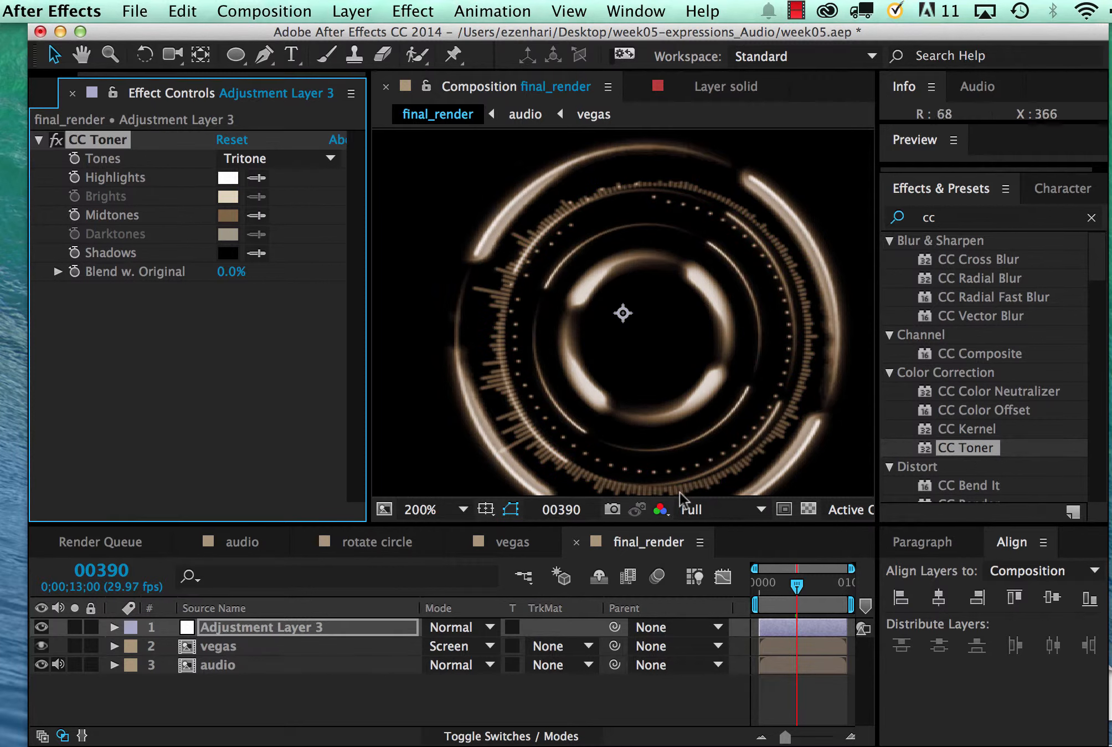
Change the CC Toner Midtones color to a saturated cyan-blue
left_click(227, 214)
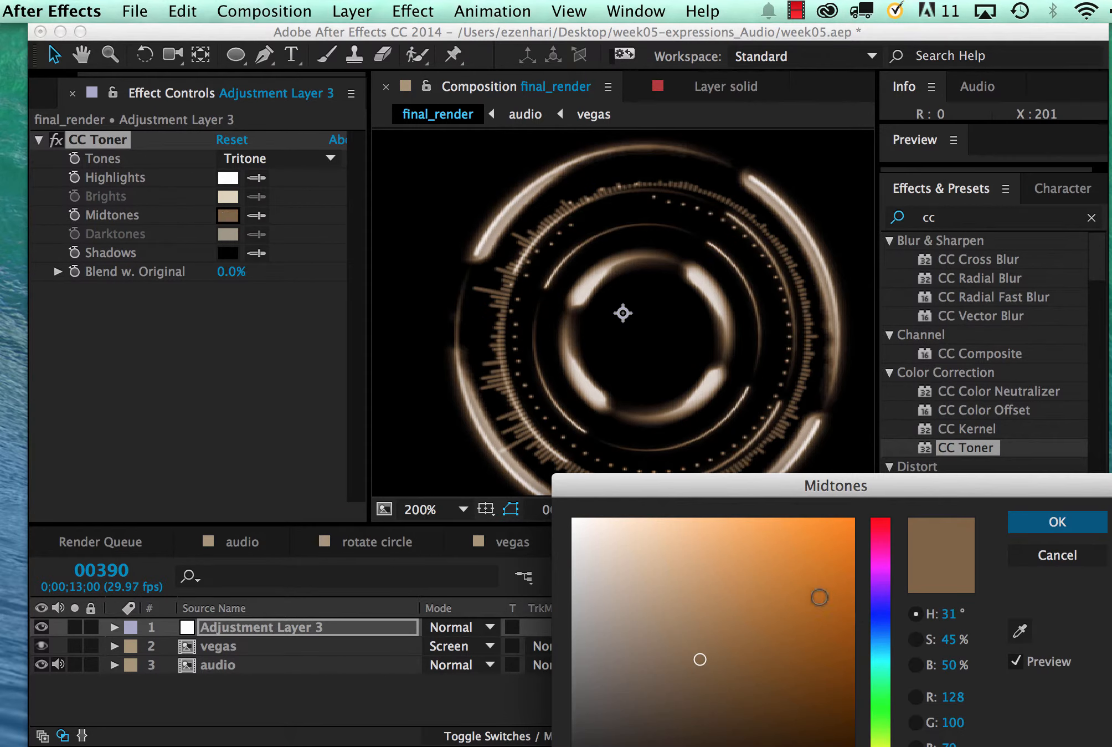
left_click(820, 597)
left_click_drag(820, 597, 847, 611)
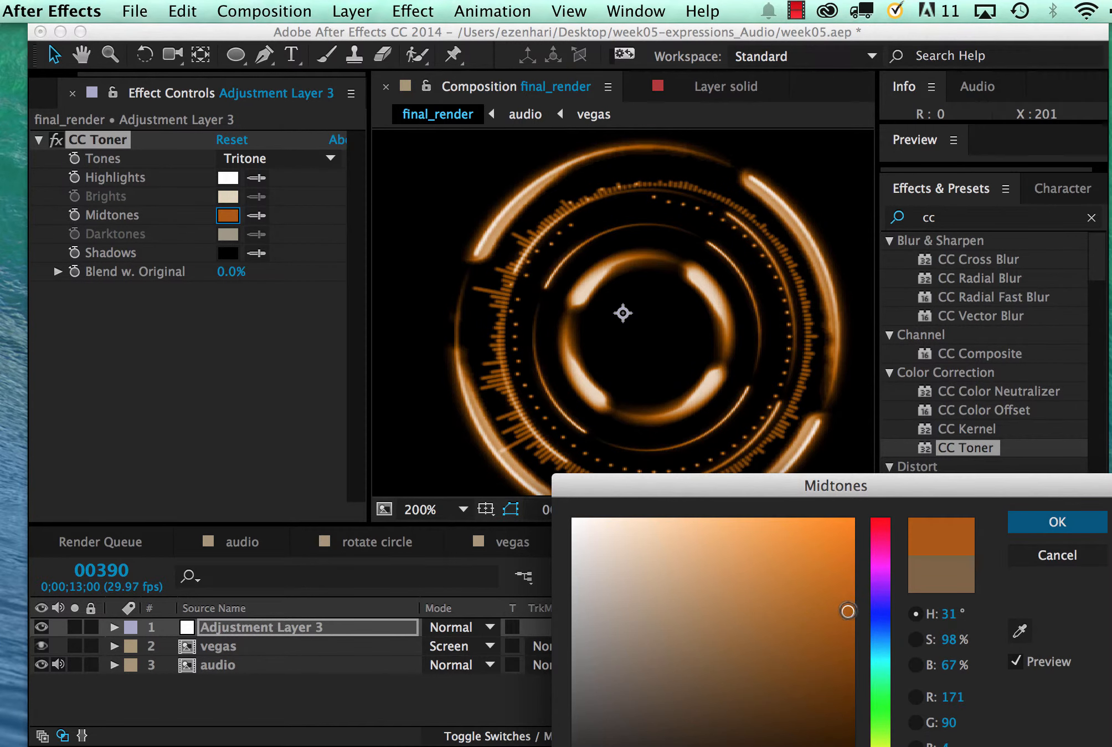
left_click(885, 648)
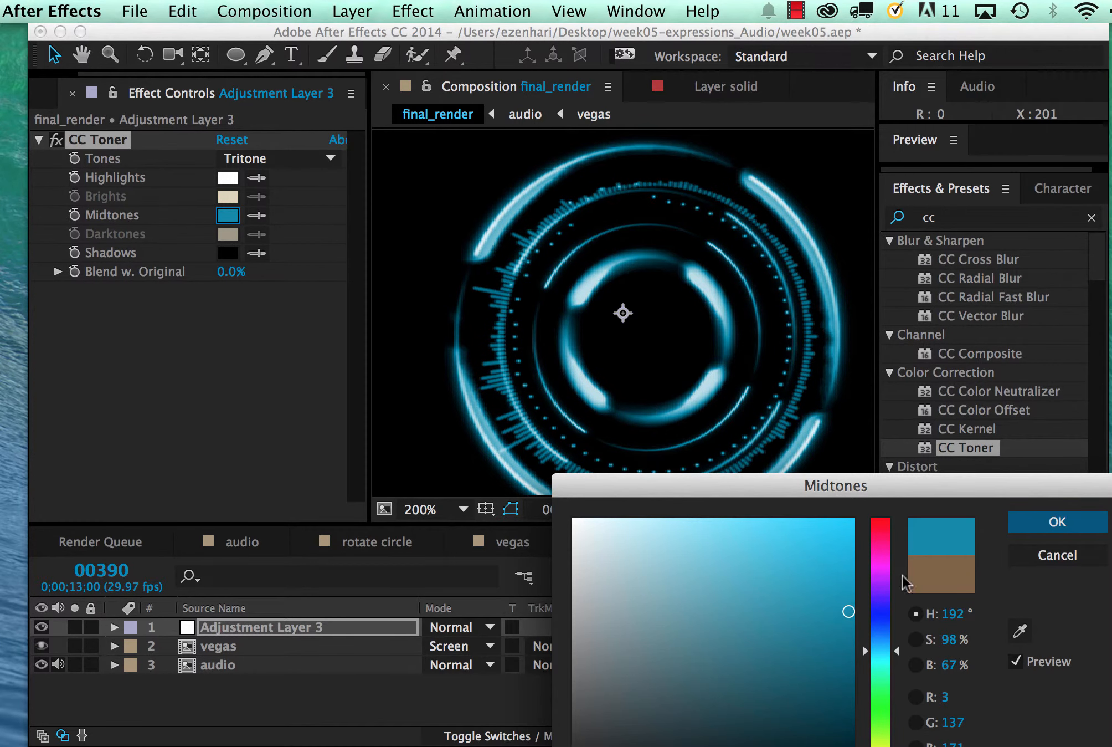
left_click(1022, 521)
Scrub final_render to frame 528 and back to frame 505 at 100% magnification to check the toned rings
left_click(796, 586)
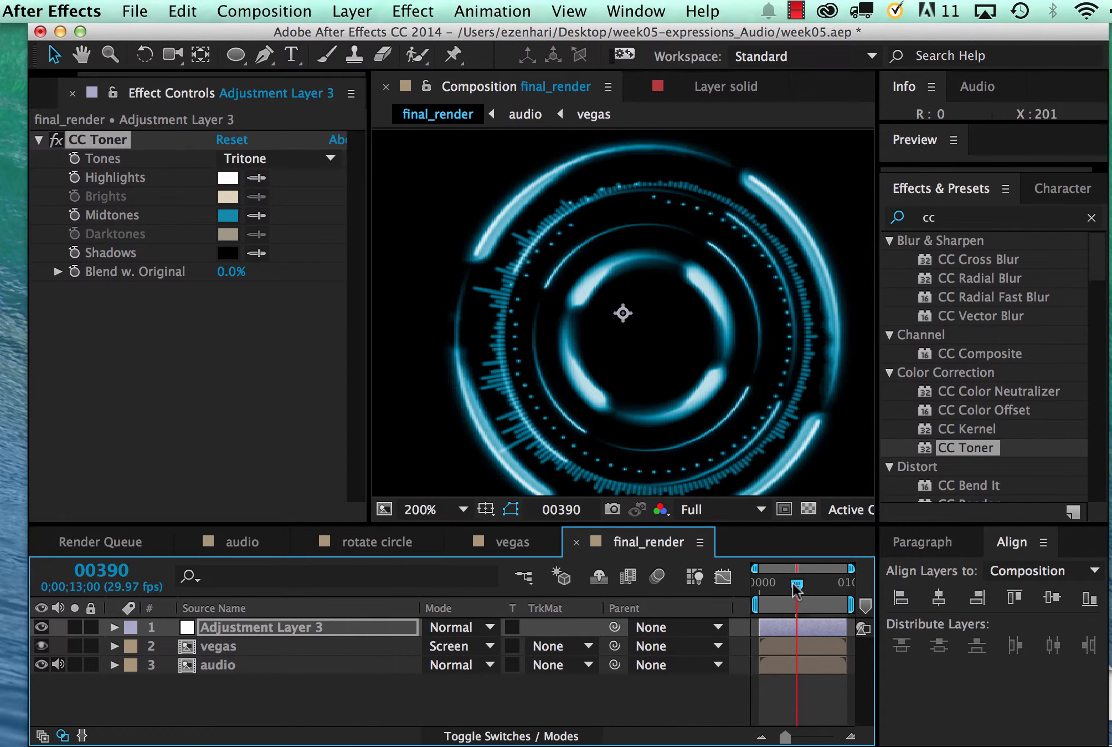
mouse_move(796, 586)
left_mouse_down()
mouse_move(777, 586)
mouse_move(810, 591)
left_mouse_up()
key("comma")
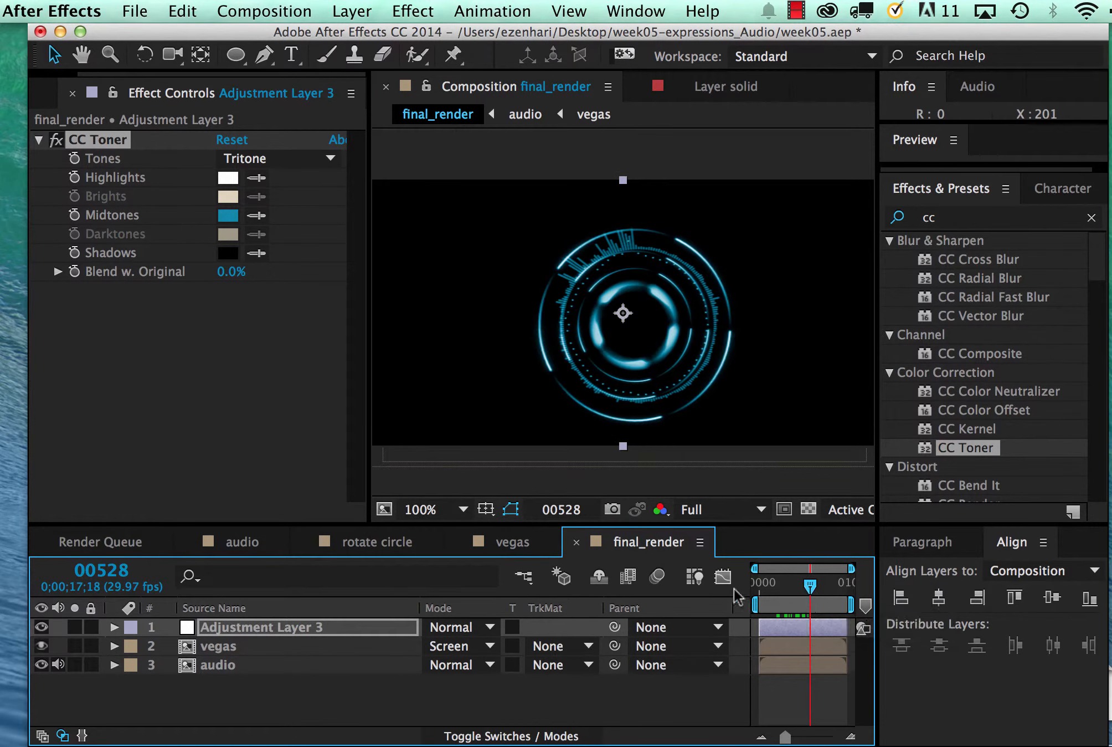
mouse_move(811, 588)
left_mouse_down()
mouse_move(773, 588)
mouse_move(811, 591)
left_mouse_up()
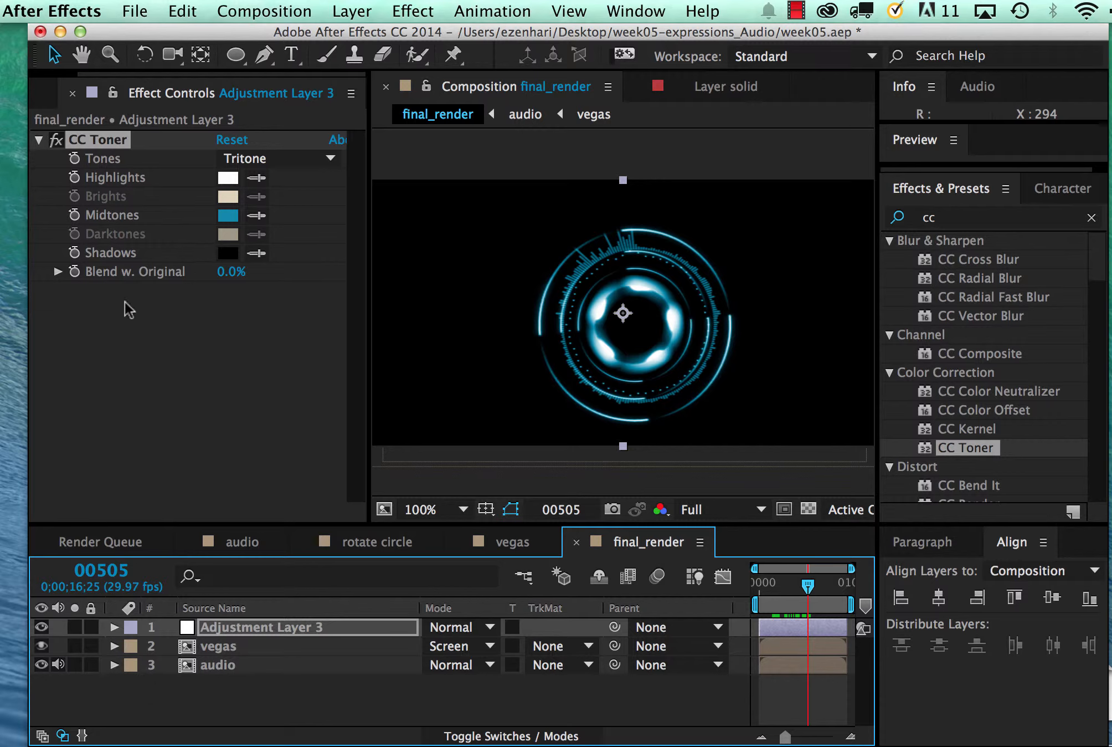
Rename the final_render composition as render_comp01 in the project
left_click(45, 94)
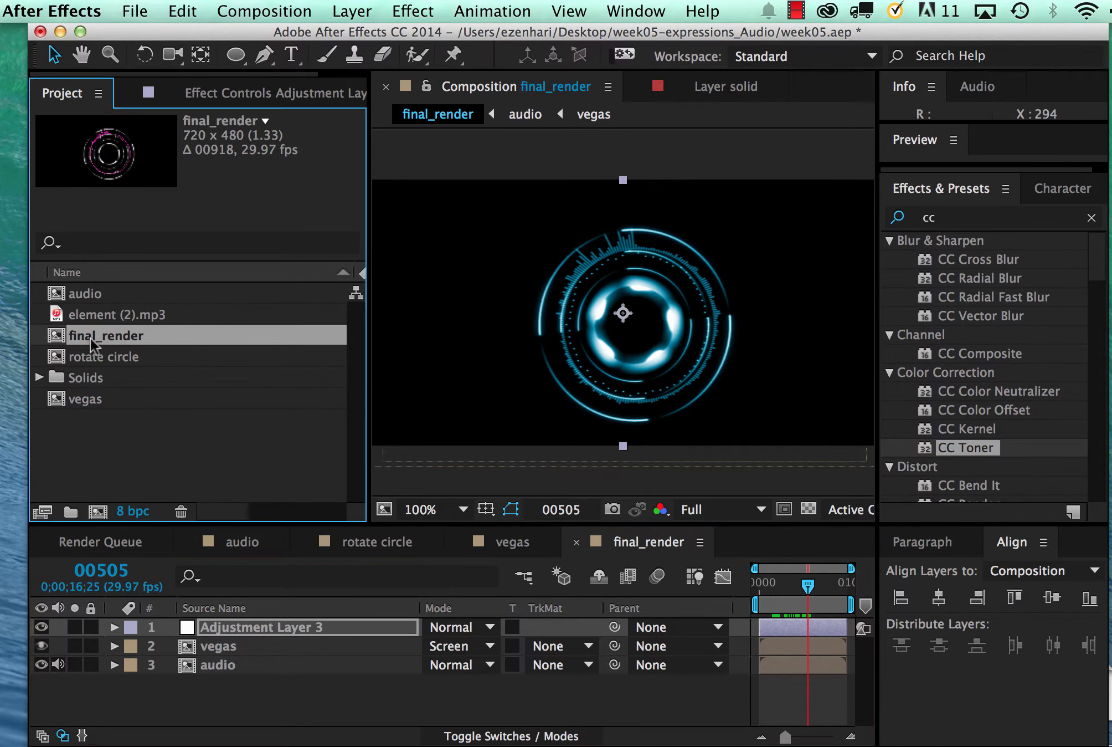
key("Return")
left_click(105, 335)
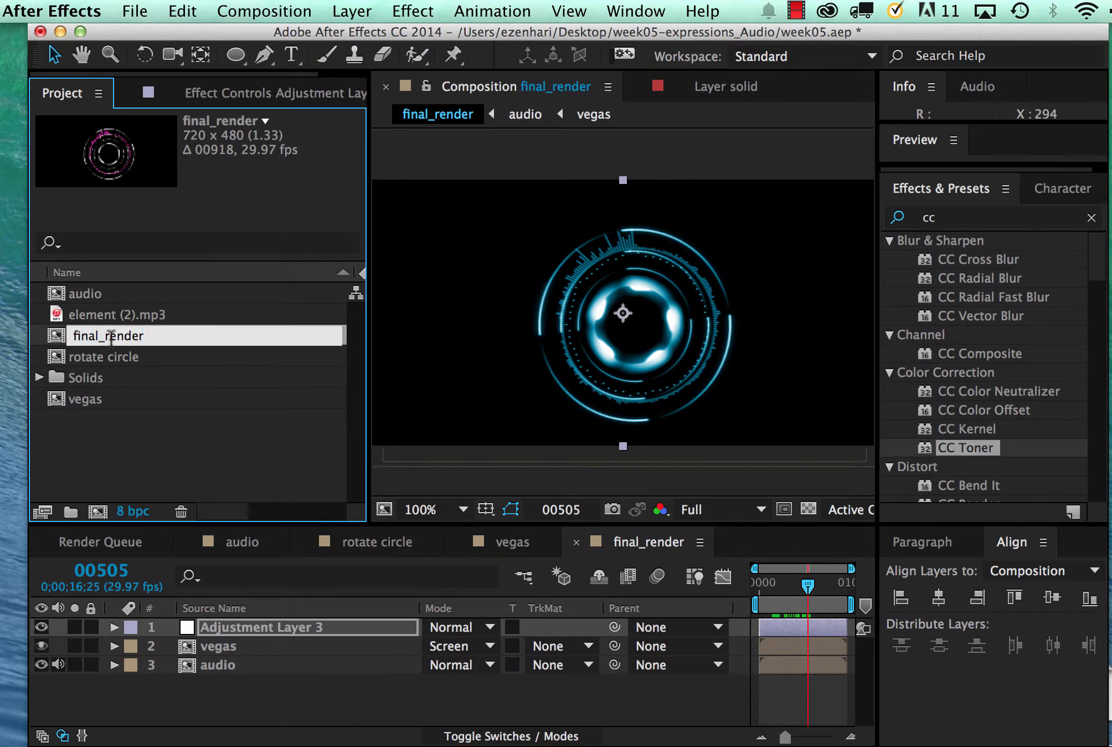
left_click_drag(159, 335, 57, 335)
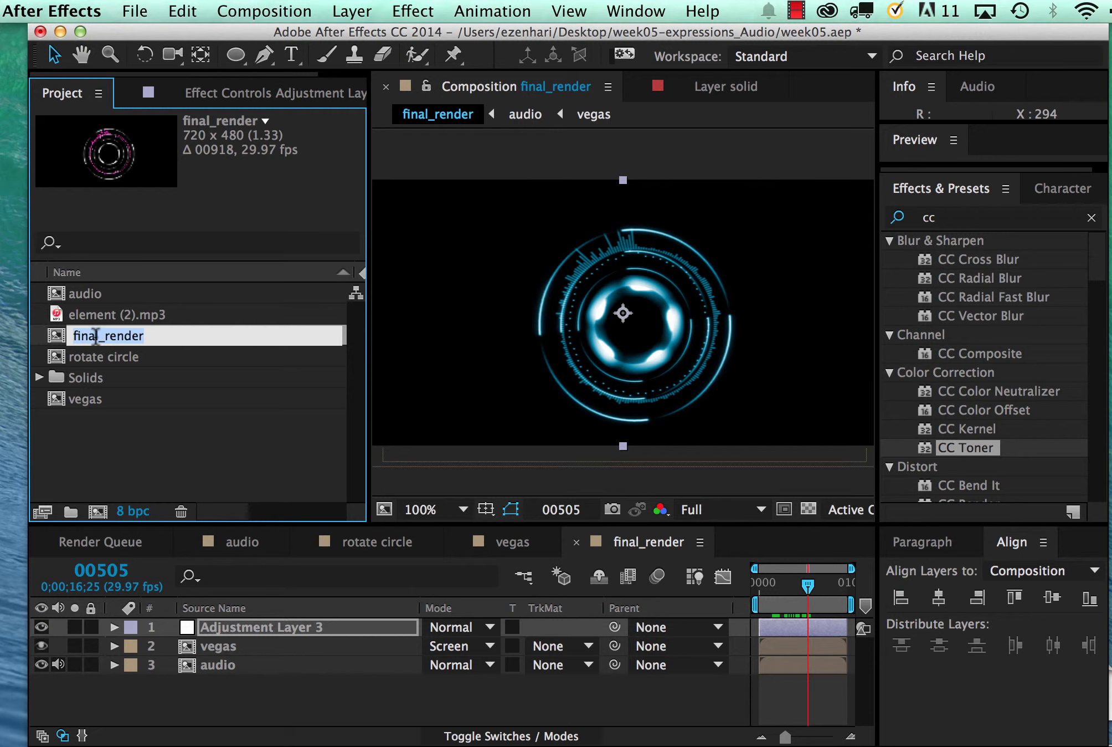
left_click(97, 336)
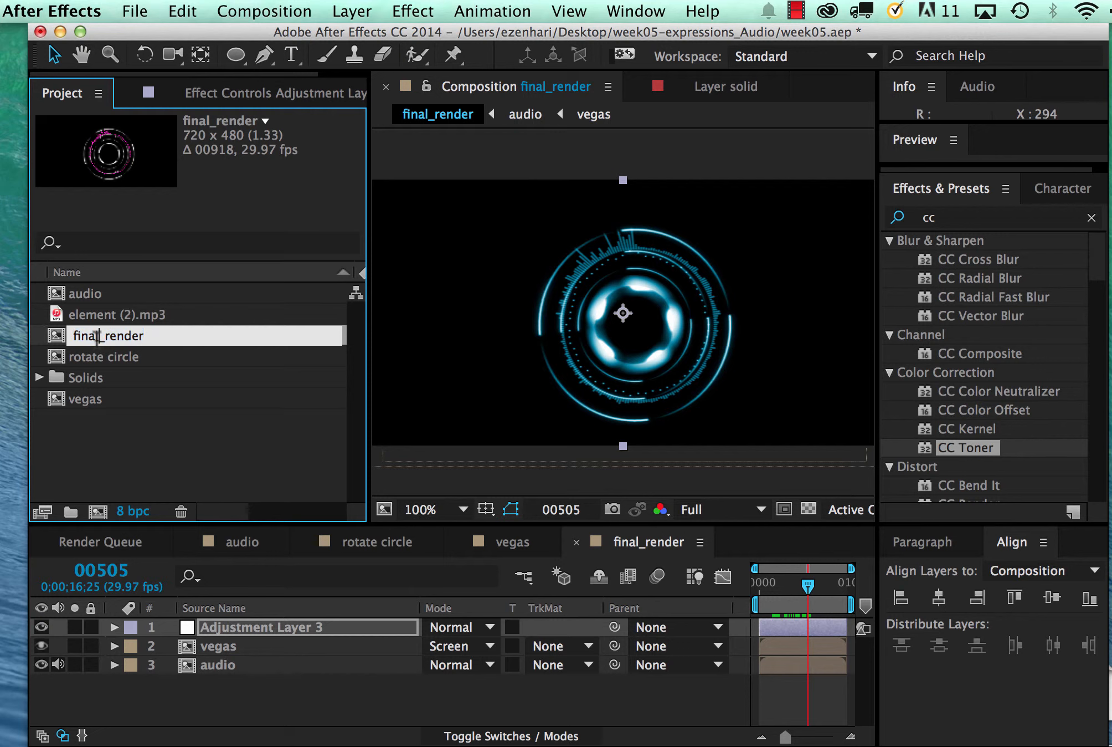
left_click_drag(104, 336, 49, 335)
key("BackSpace")
left_click(128, 336)
key("Return")
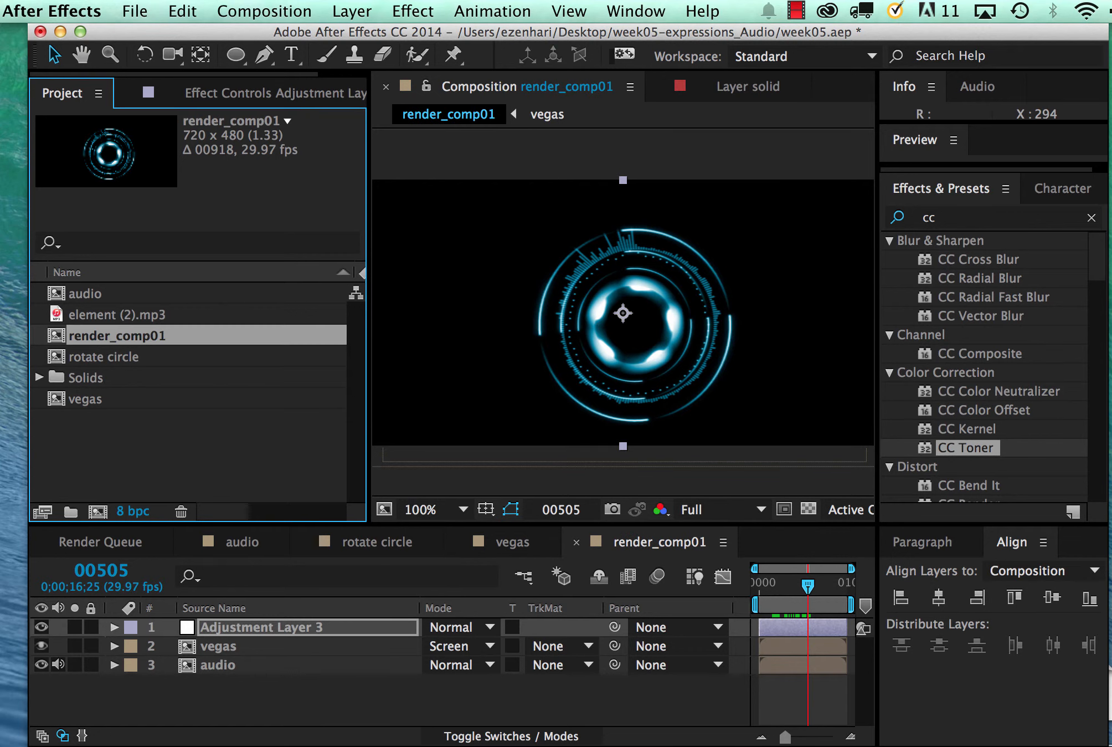
Create a new composition from render_comp01, nesting it as a layer, and scrub to frame 459
left_click_drag(55, 339, 100, 514)
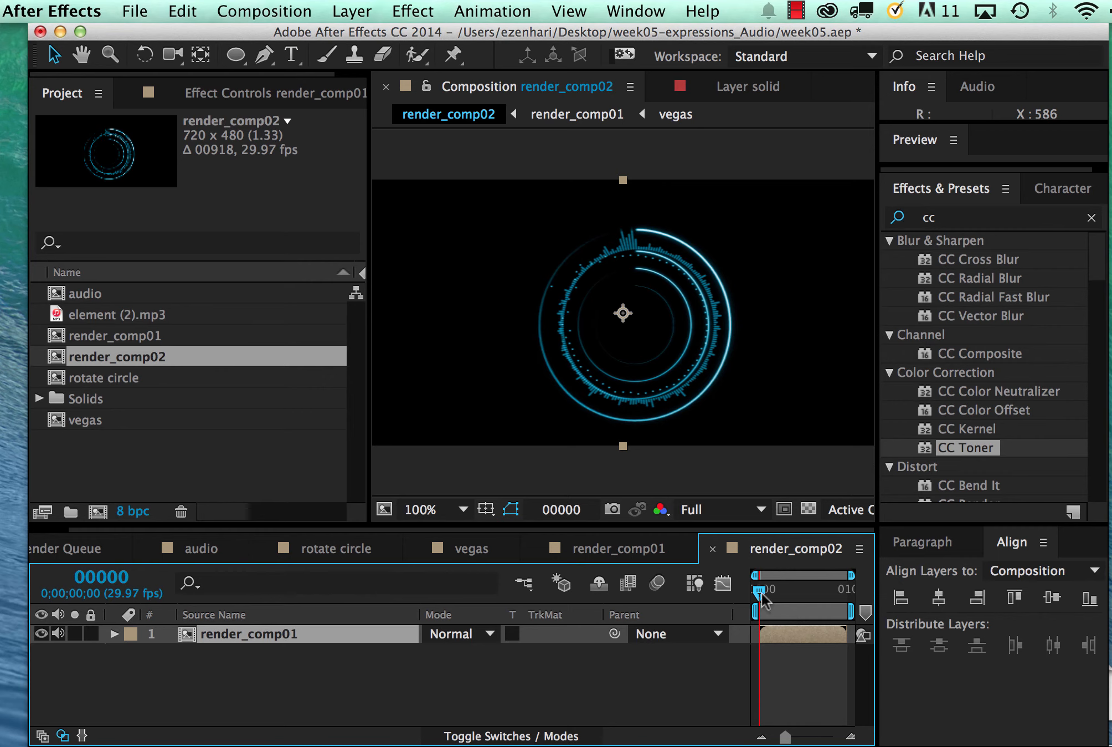
left_click_drag(761, 595, 806, 597)
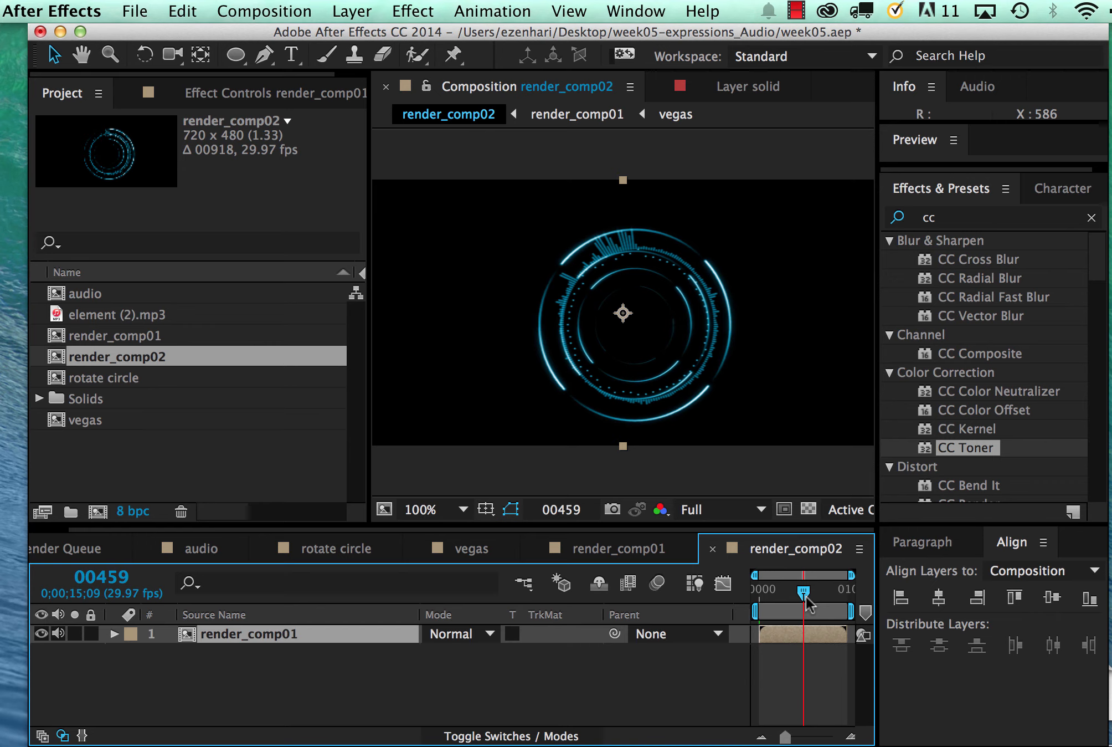